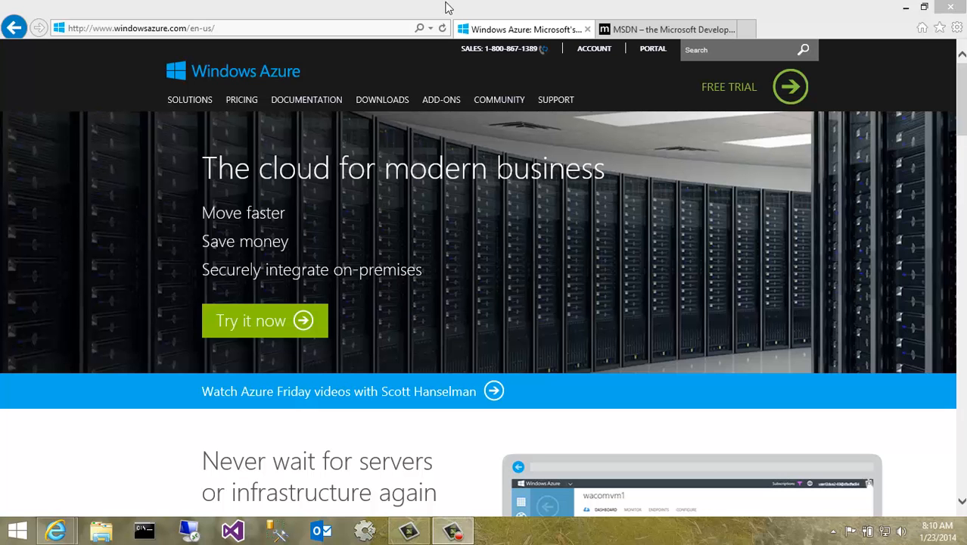
- Open the MSDN subscription account benefits page from the MSDN site
{"action": "left_click", "coordinate": [306, 32]}
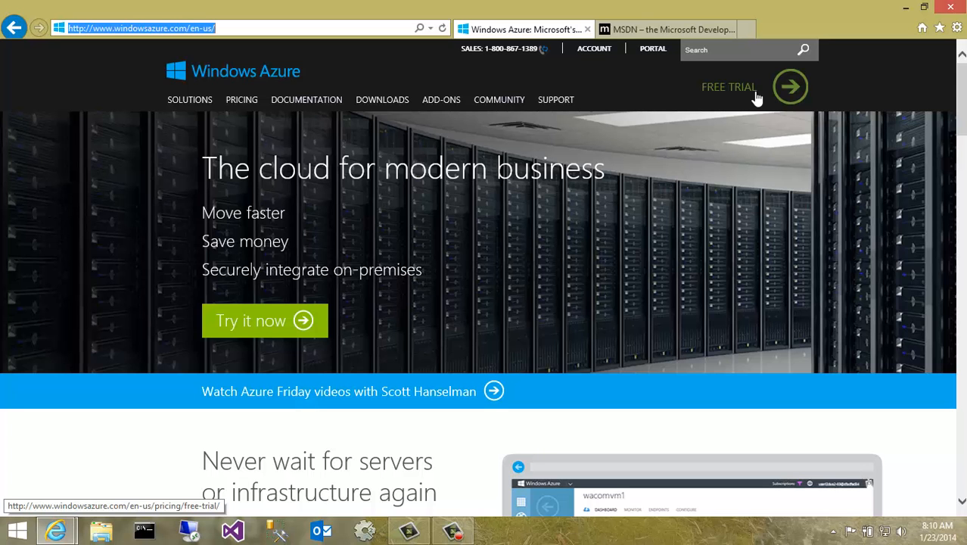
{"action": "left_click", "coordinate": [661, 32]}
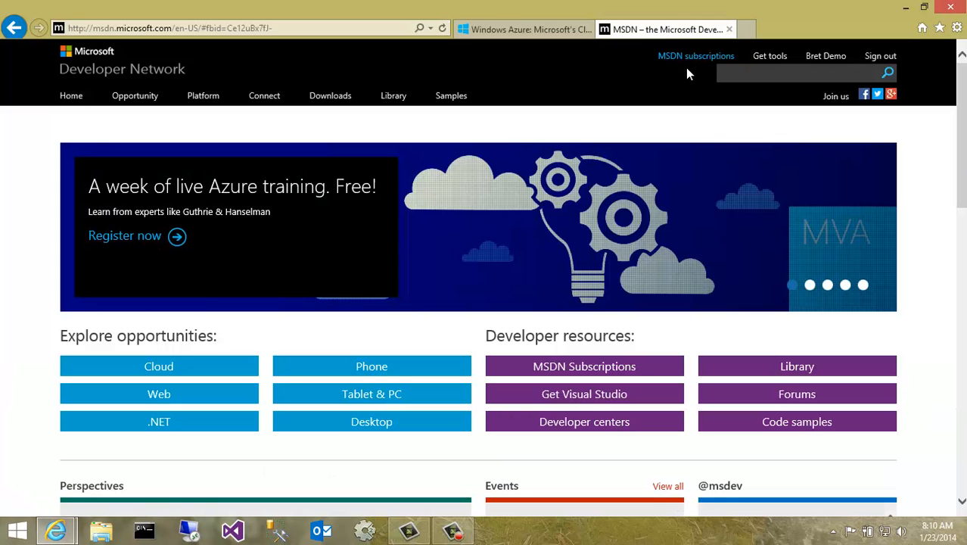
{"action": "left_click", "coordinate": [692, 58]}
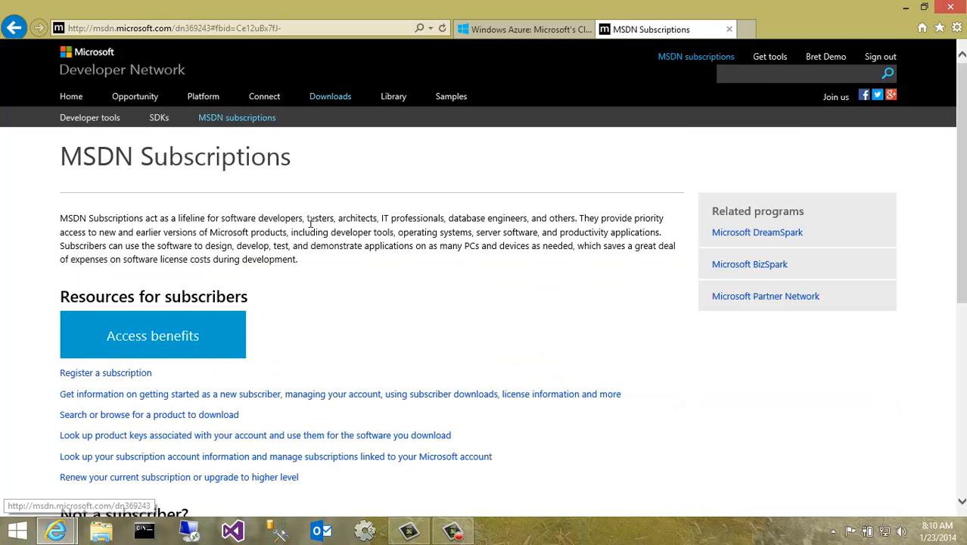
{"action": "left_click", "coordinate": [117, 338]}
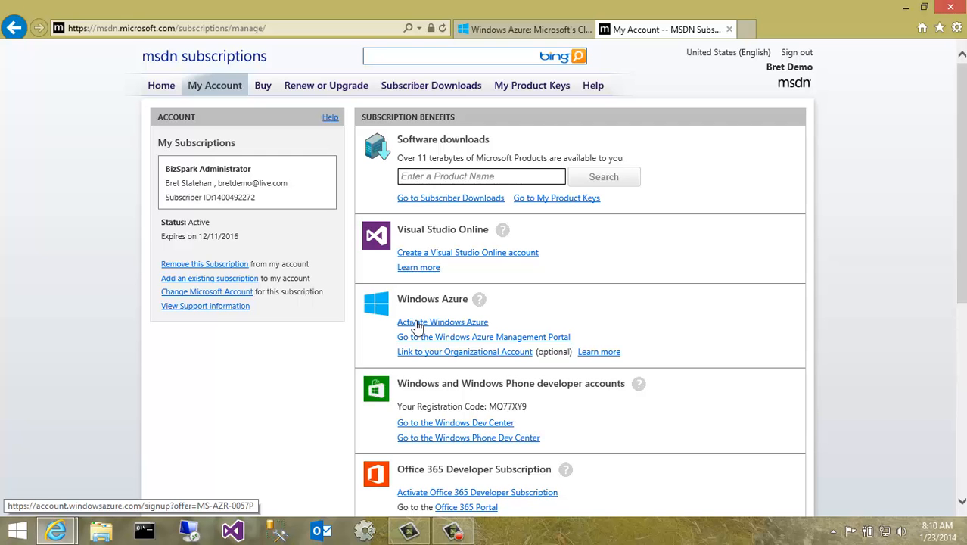
- Open the Windows Azure management portal and go to the virtual machines section
{"action": "left_click", "coordinate": [530, 30]}
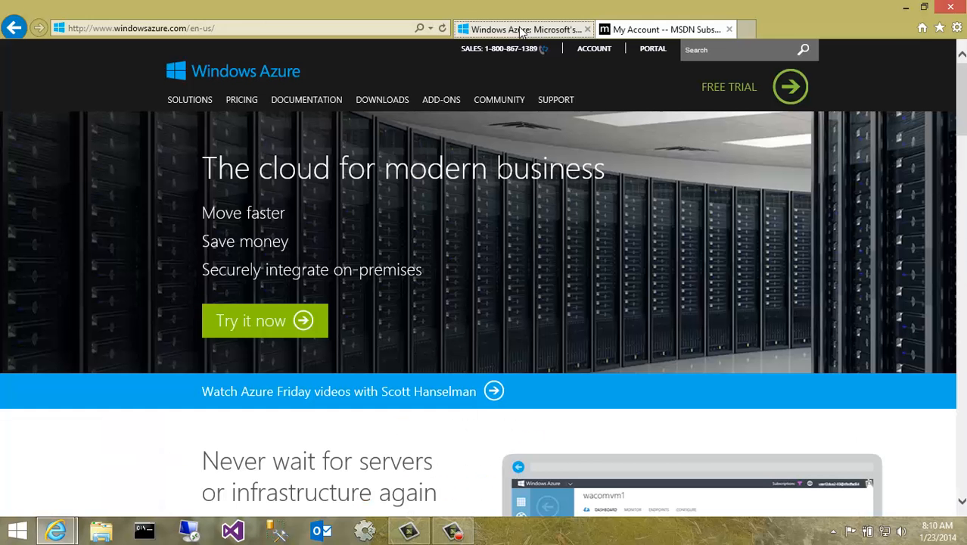
{"action": "left_click", "coordinate": [655, 52]}
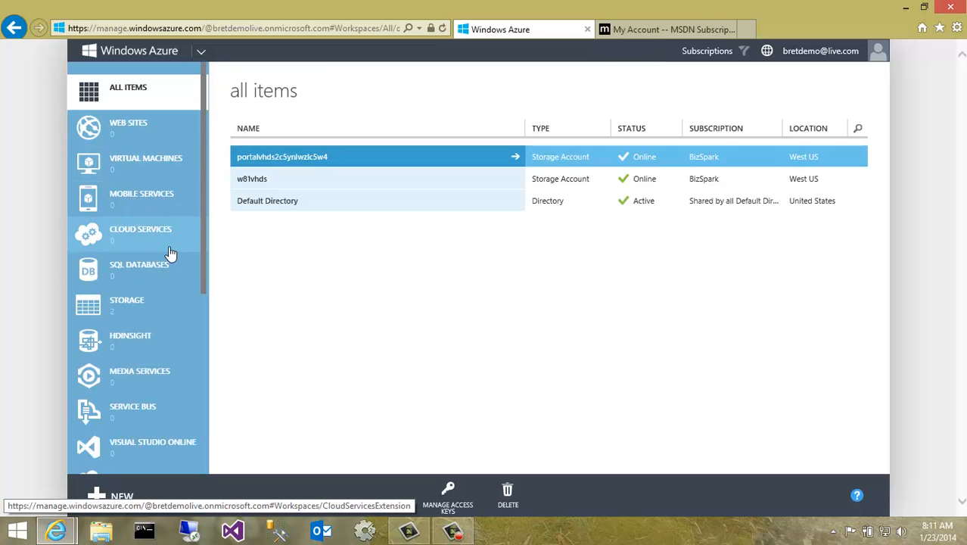
{"action": "left_click", "coordinate": [154, 167]}
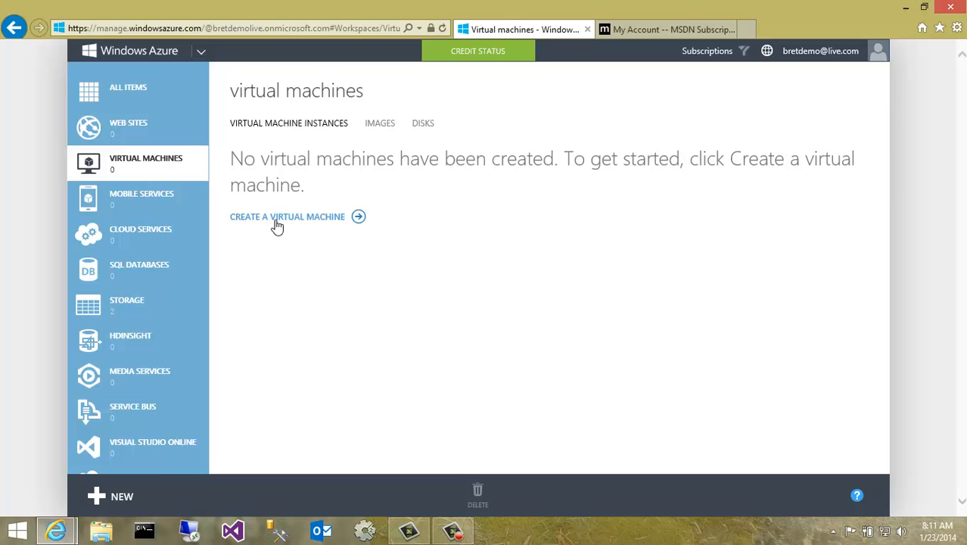
- Start creating a virtual machine from the gallery using the Windows Server 2012 R2 Datacenter image
{"action": "left_click", "coordinate": [121, 496]}
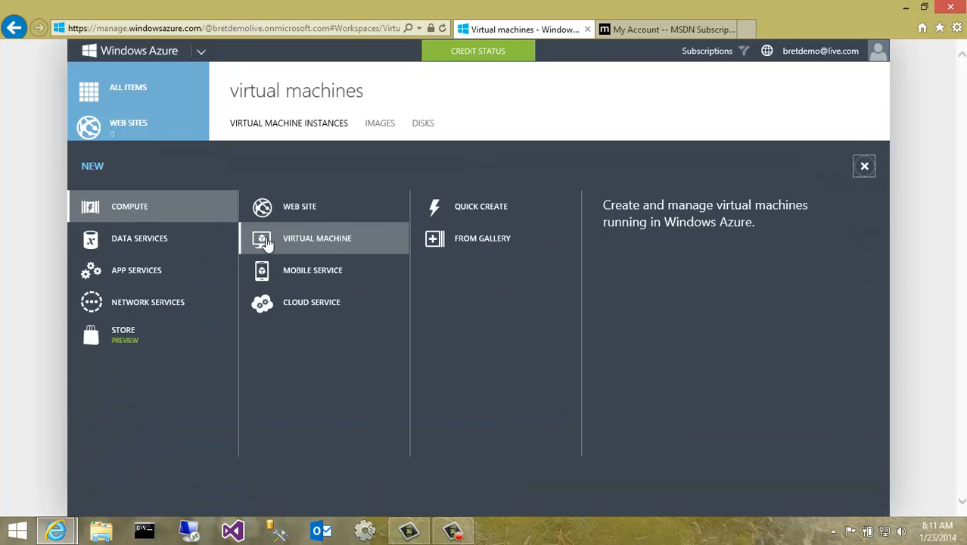
{"action": "left_click", "coordinate": [483, 240]}
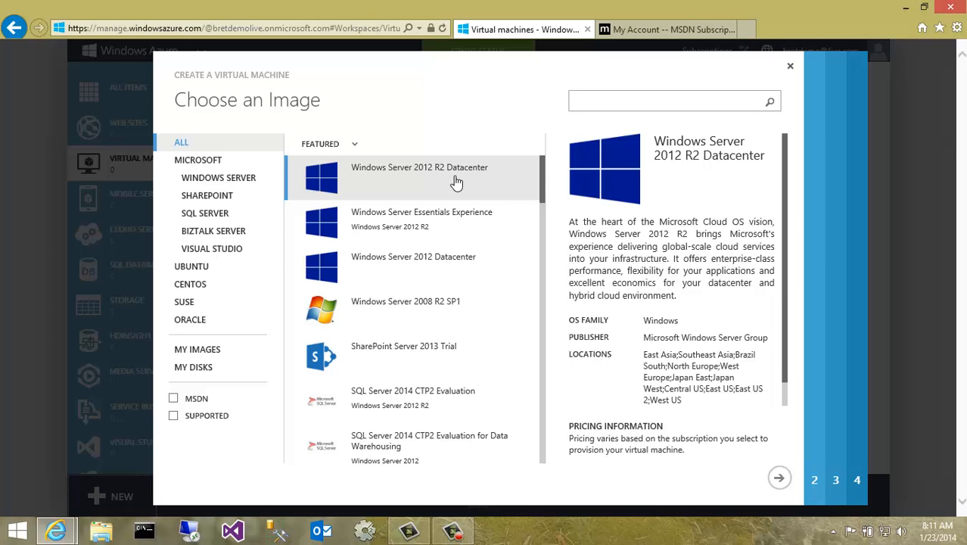
{"action": "scroll", "coordinate": [547, 189], "scroll_direction": "down", "scroll_amount": 1}
{"action": "left_click_drag", "start_coordinate": [546, 189], "coordinate": [551, 306]}
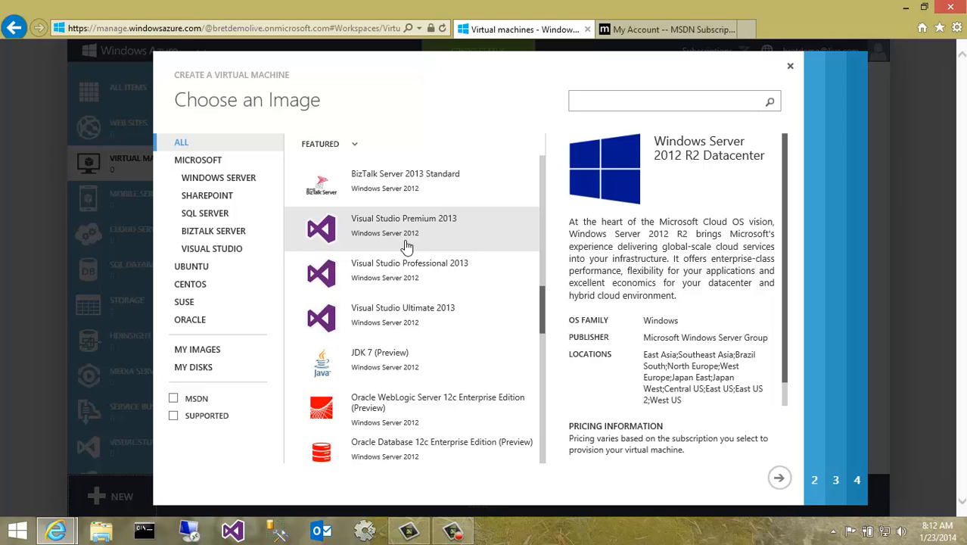
{"action": "left_click_drag", "start_coordinate": [543, 319], "coordinate": [550, 168]}
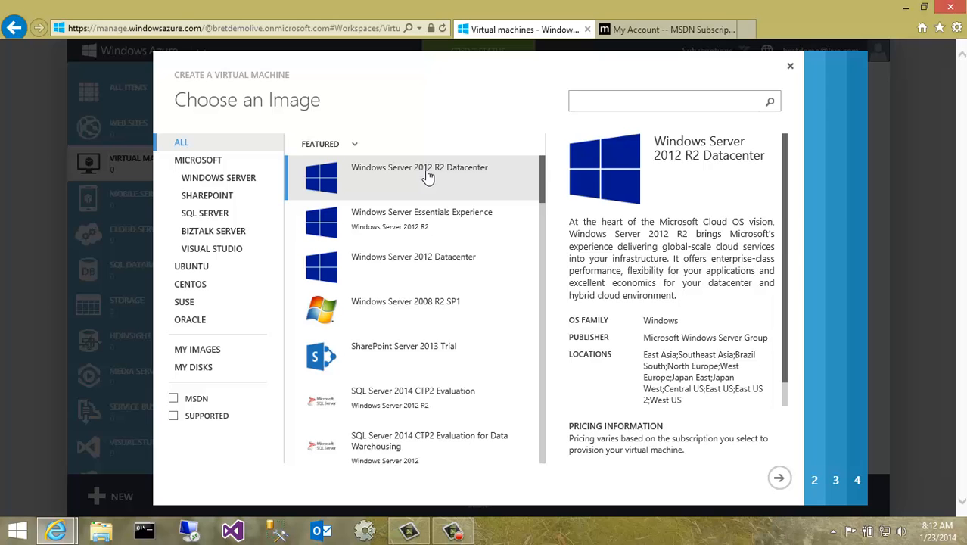
{"action": "left_click", "coordinate": [779, 478]}
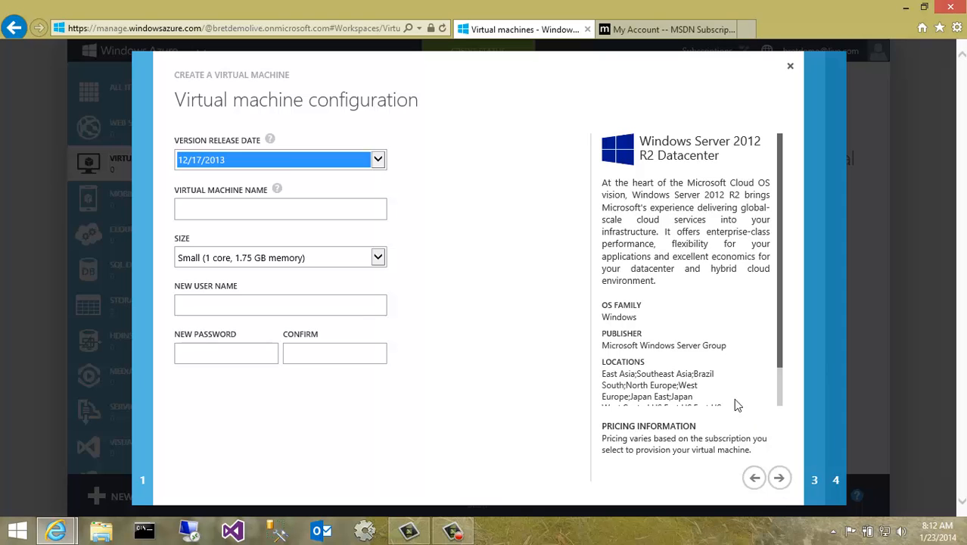
- Name the virtual machine DEVVM2012R2 and set its size to Medium (2 cores, 3.5 GB memory)
{"action": "left_click", "coordinate": [276, 208]}
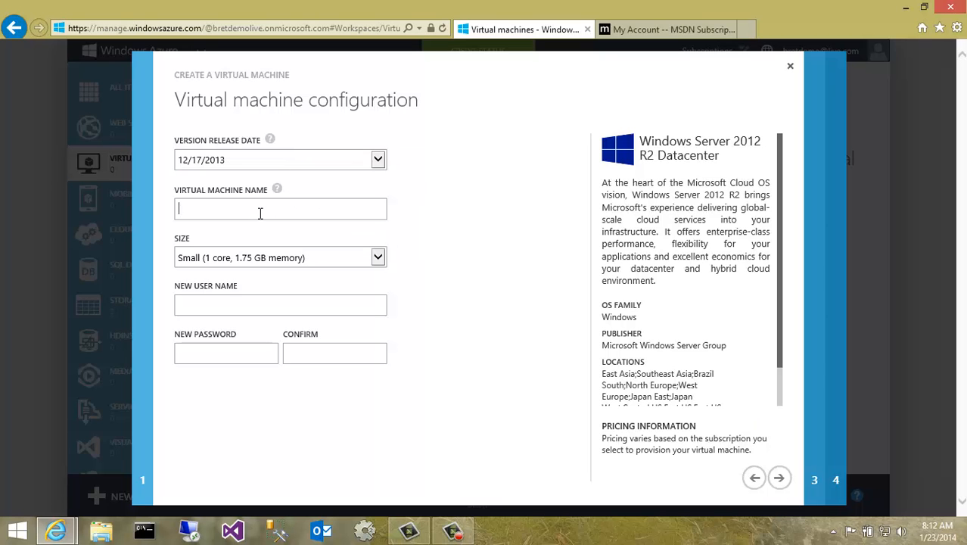
{"action": "type", "text": "DEVVM2012R2"}
{"action": "left_click", "coordinate": [237, 261]}
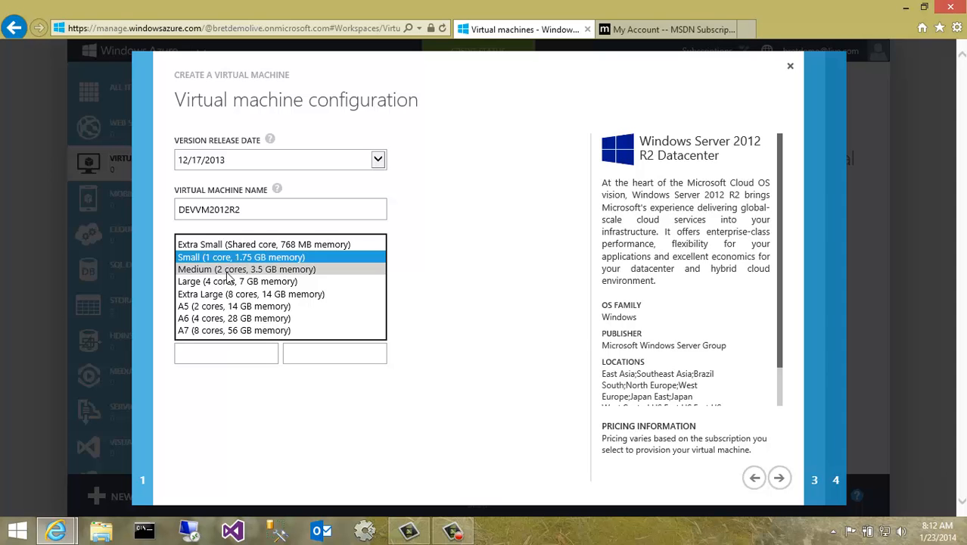
{"action": "left_click", "coordinate": [227, 271]}
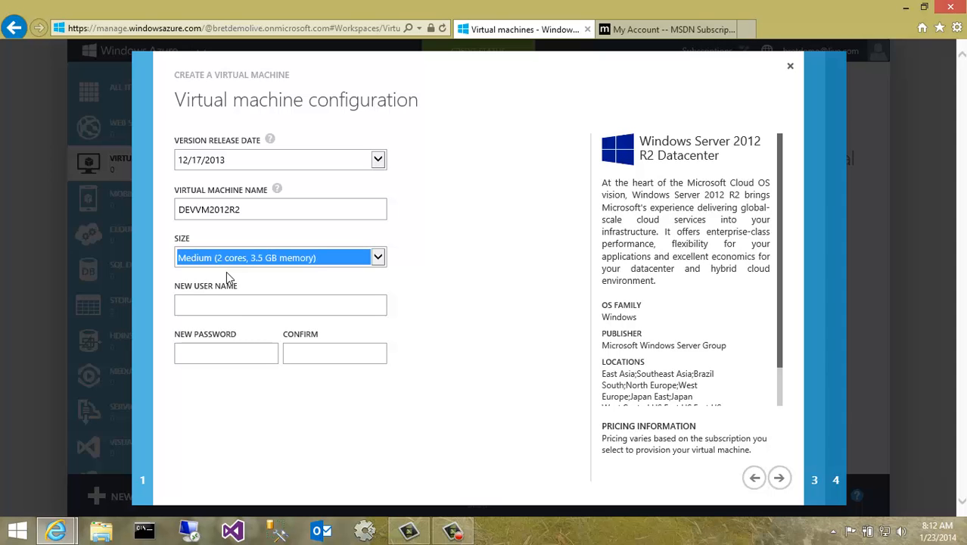
- Enter devadmin as the new user name, fill in and confirm the account password, and continue
{"action": "left_click", "coordinate": [228, 308]}
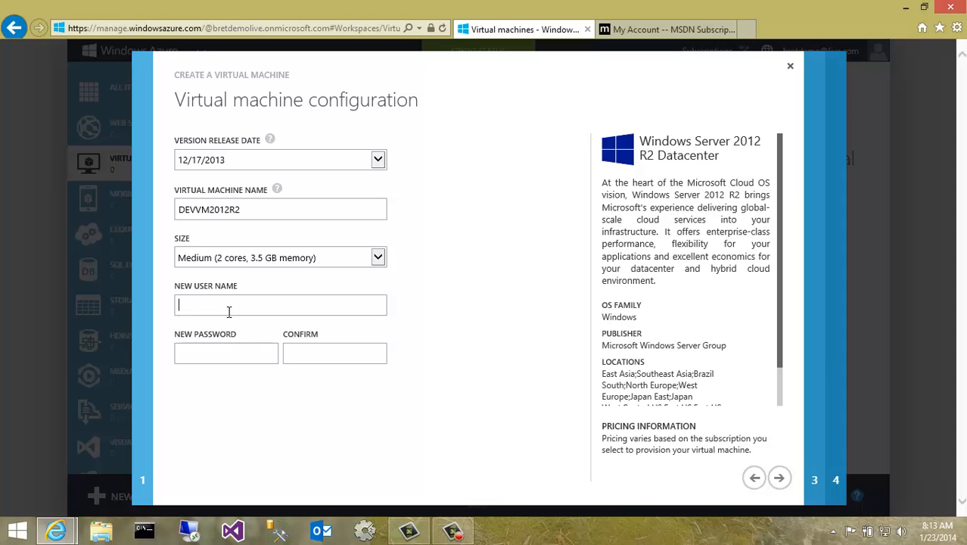
{"action": "type", "text": "devadmin"}
{"action": "left_click", "coordinate": [227, 361]}
{"action": "type", "text": "********"}
{"action": "key", "text": "Tab"}
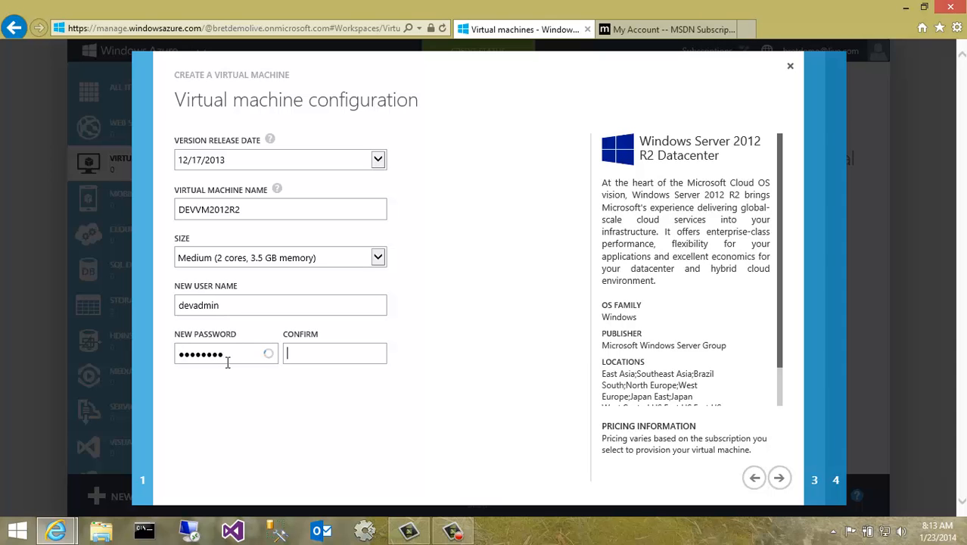
{"action": "type", "text": "********"}
{"action": "key", "text": "Tab"}
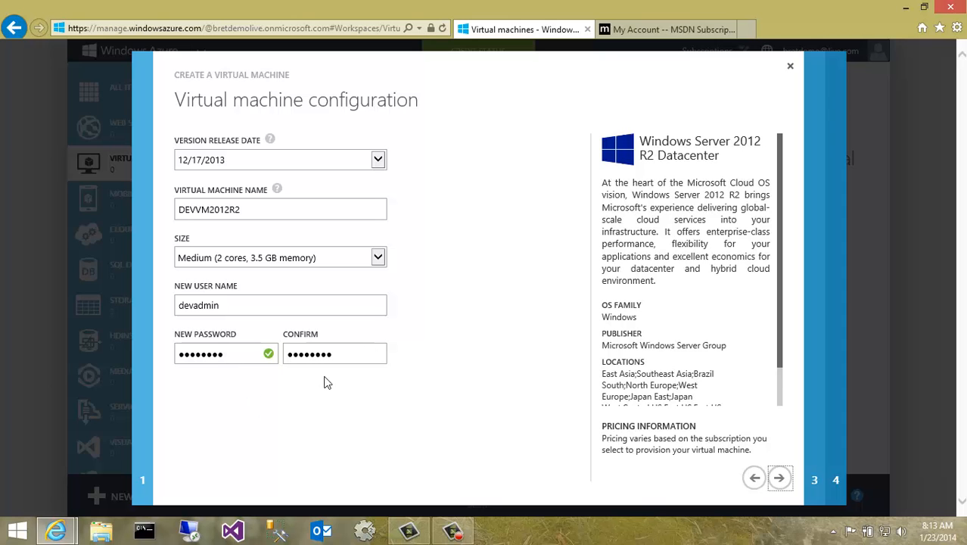
{"action": "left_click", "coordinate": [781, 478]}
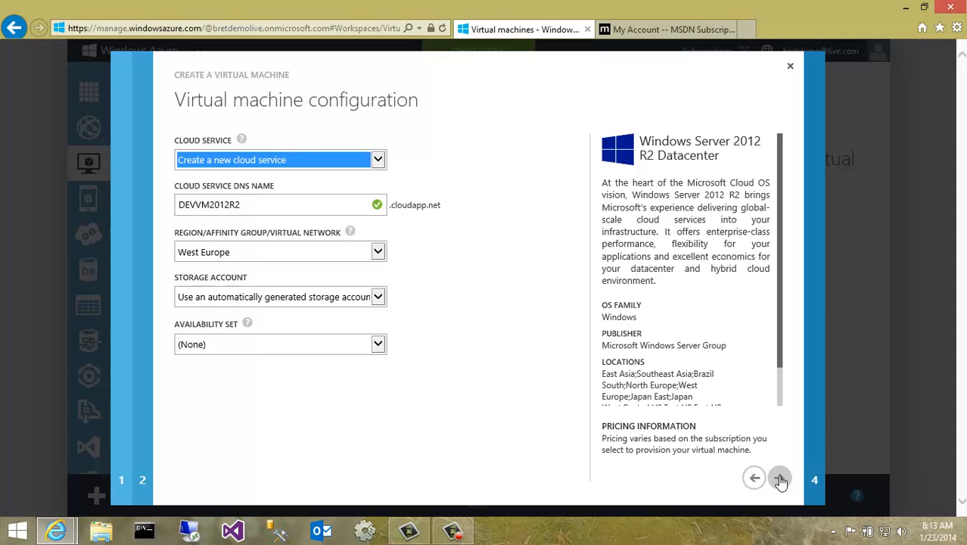
- Place the new DEVVM2012R2 cloud service in the West US region with an automatically generated storage account and continue
{"action": "double_click", "coordinate": [241, 212]}
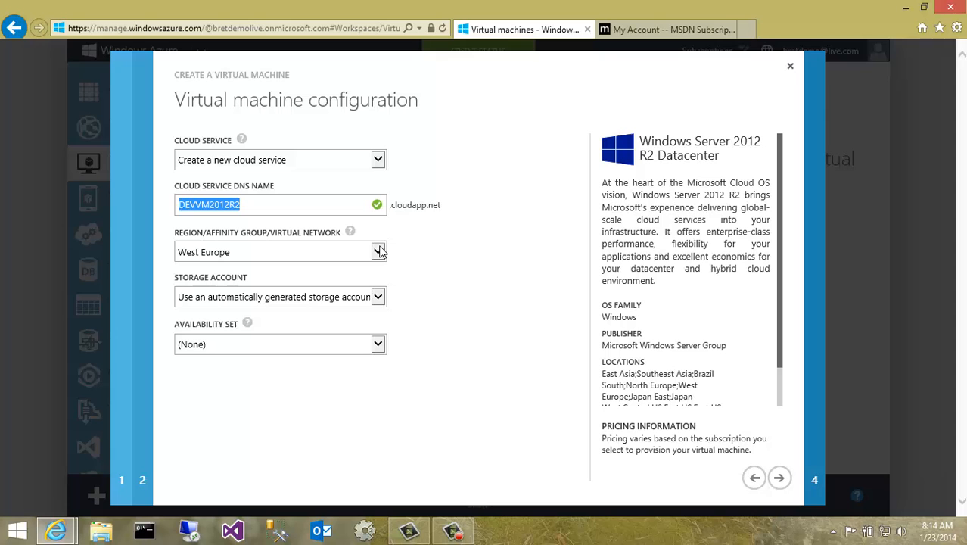
{"action": "left_click", "coordinate": [379, 252]}
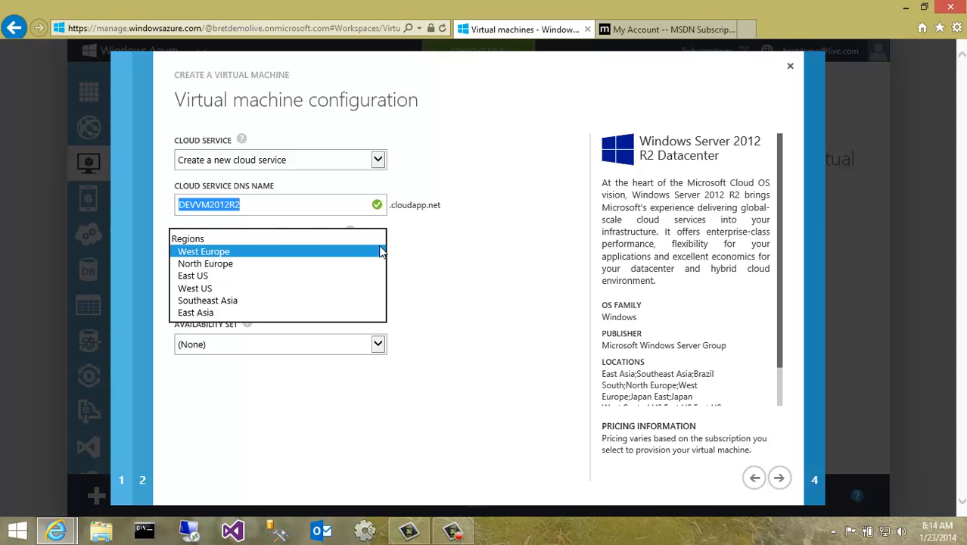
{"action": "left_click", "coordinate": [239, 284]}
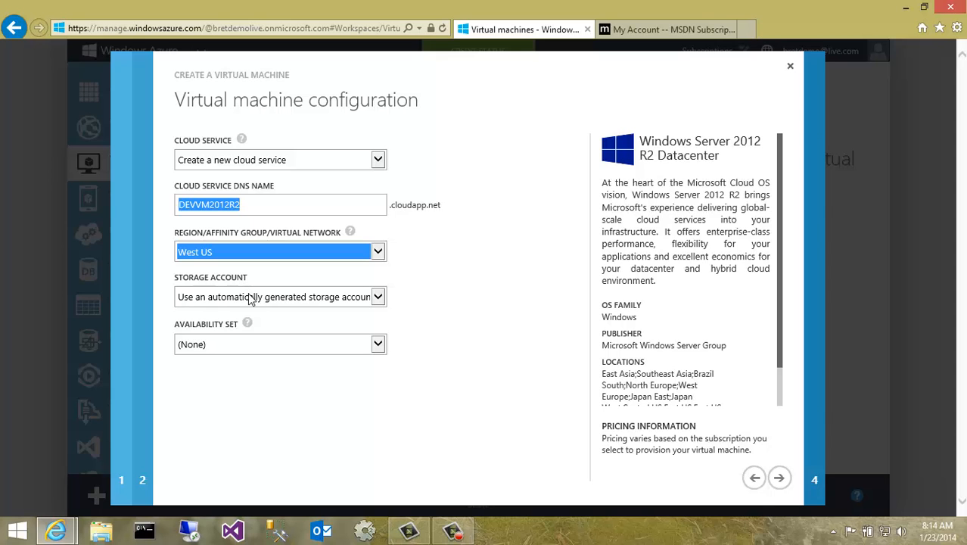
{"action": "left_click", "coordinate": [251, 299]}
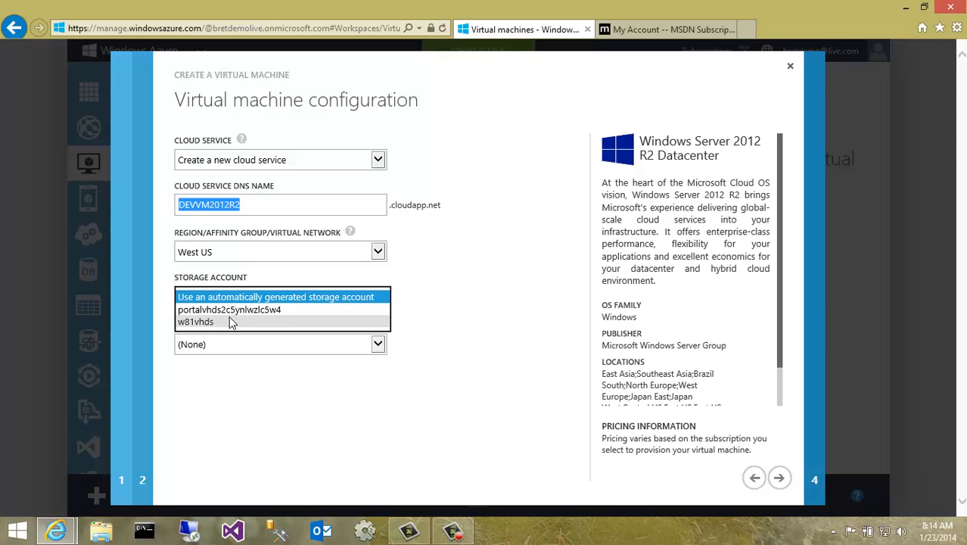
{"action": "left_click", "coordinate": [232, 298]}
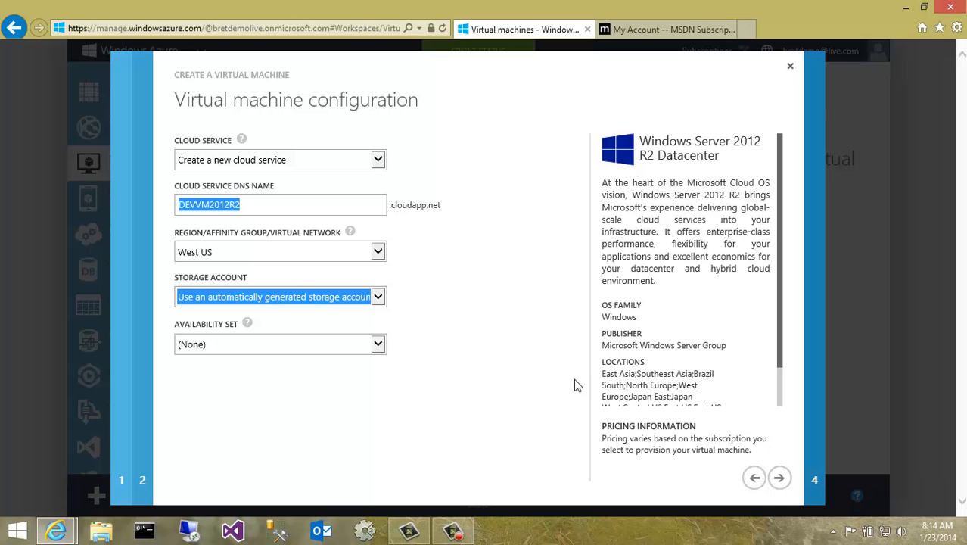
{"action": "left_click", "coordinate": [780, 479]}
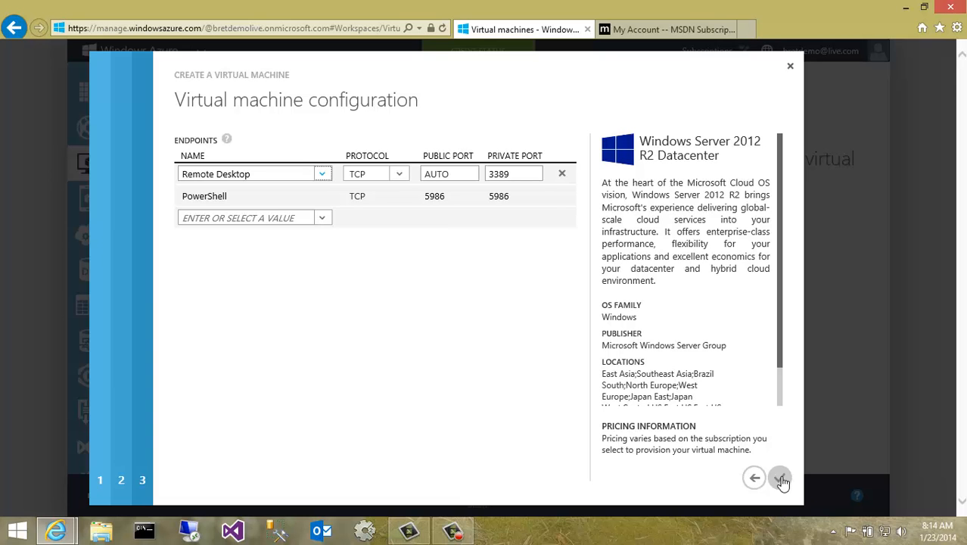
- Finish creating the virtual machine with the default Remote Desktop and PowerShell endpoints
{"action": "left_click", "coordinate": [330, 219]}
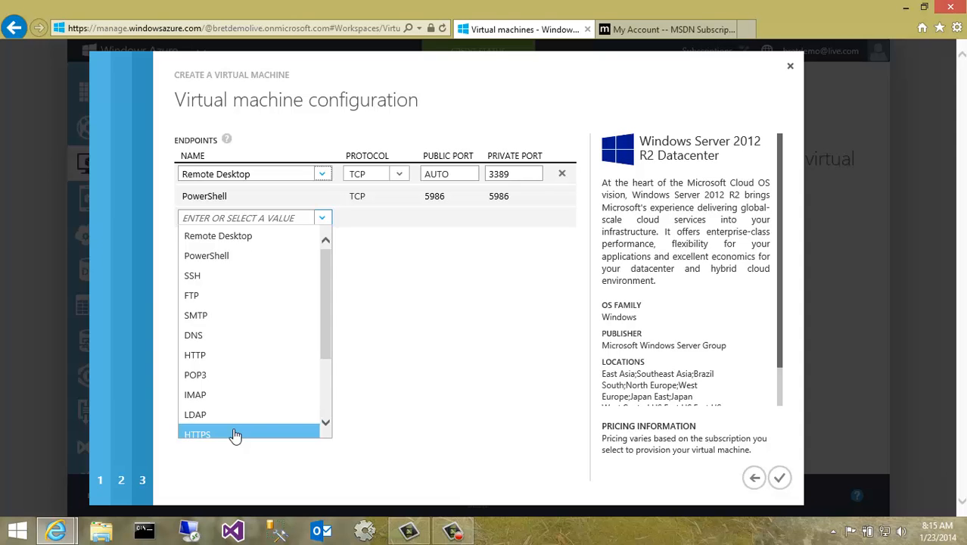
{"action": "left_click", "coordinate": [423, 346]}
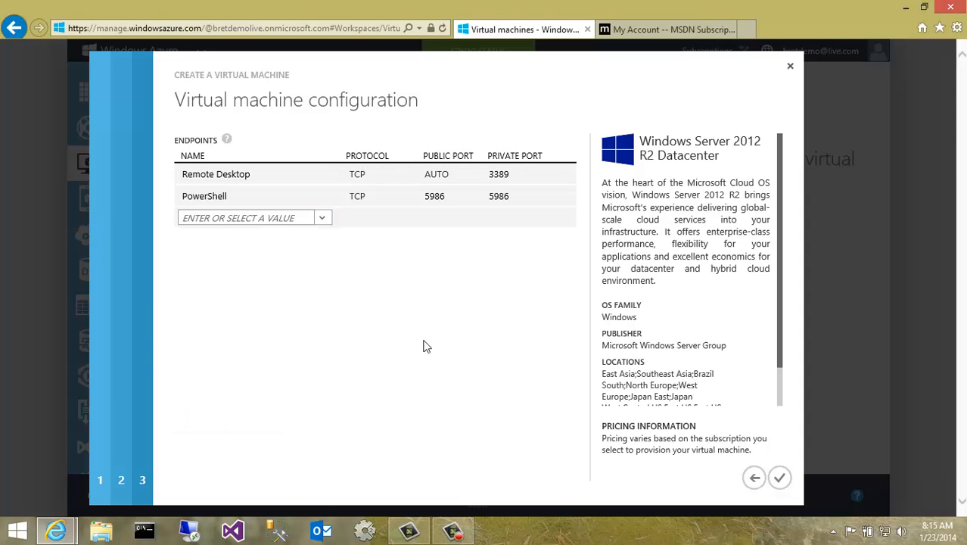
{"action": "left_click", "coordinate": [786, 482]}
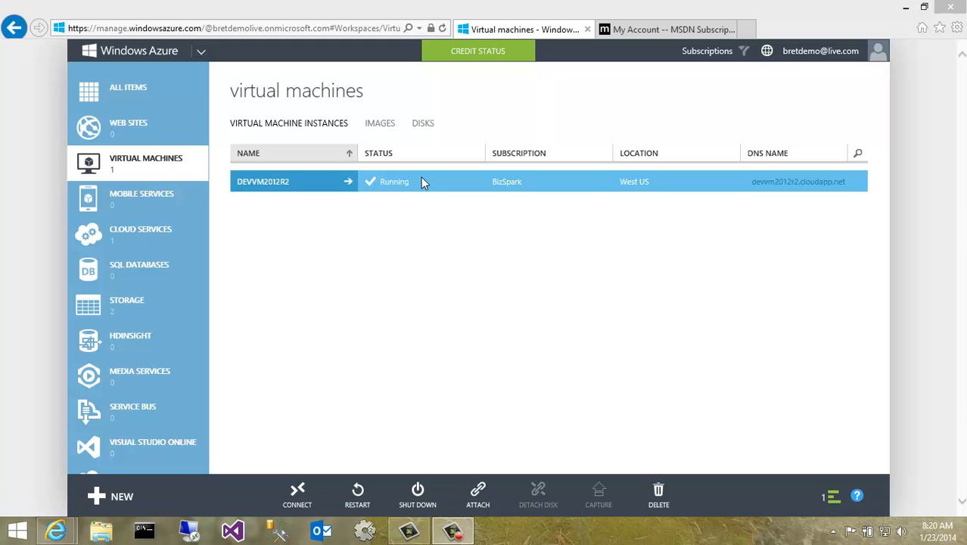
- Examine the new cloud service, the storage account's vhds container holding the machine's disk, and the virtual machines list
{"action": "left_click", "coordinate": [118, 247]}
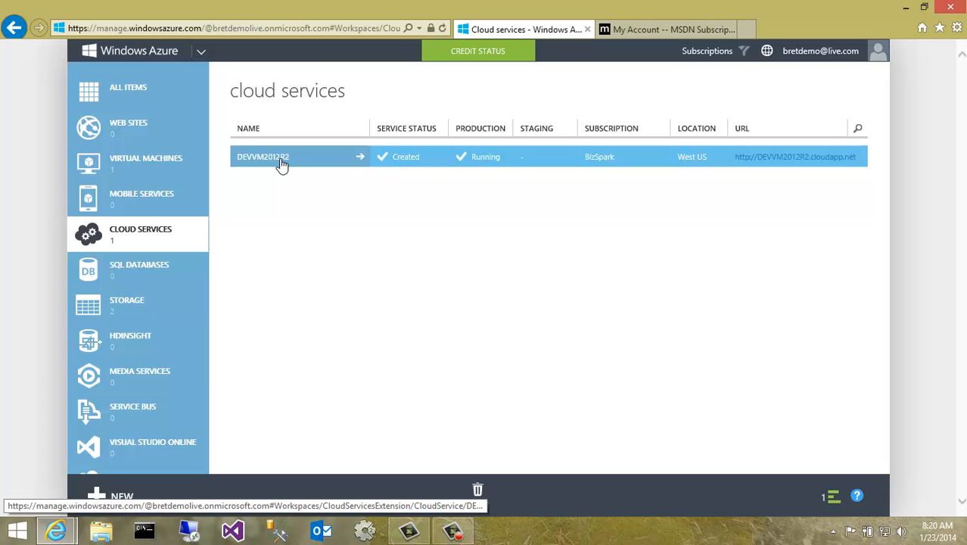
{"action": "left_click", "coordinate": [136, 302]}
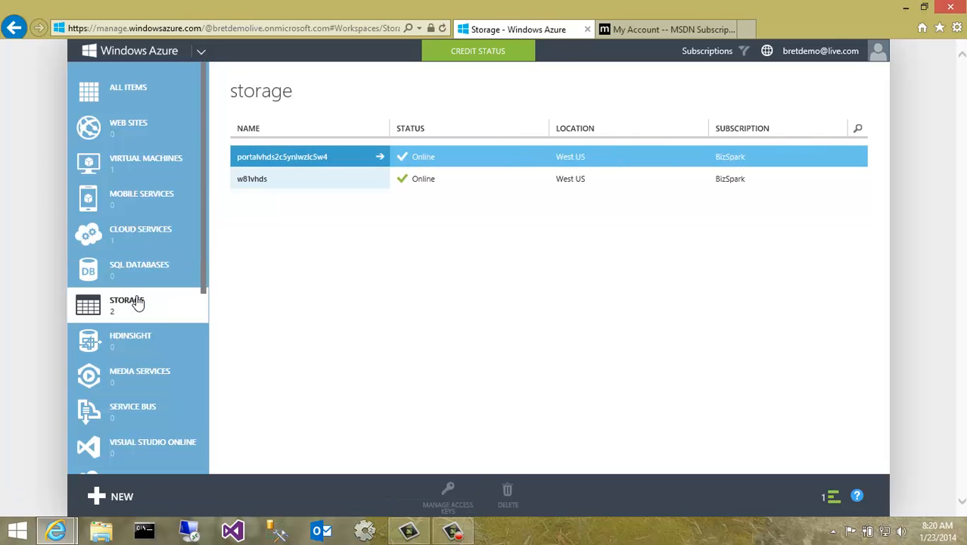
{"action": "left_click", "coordinate": [282, 161]}
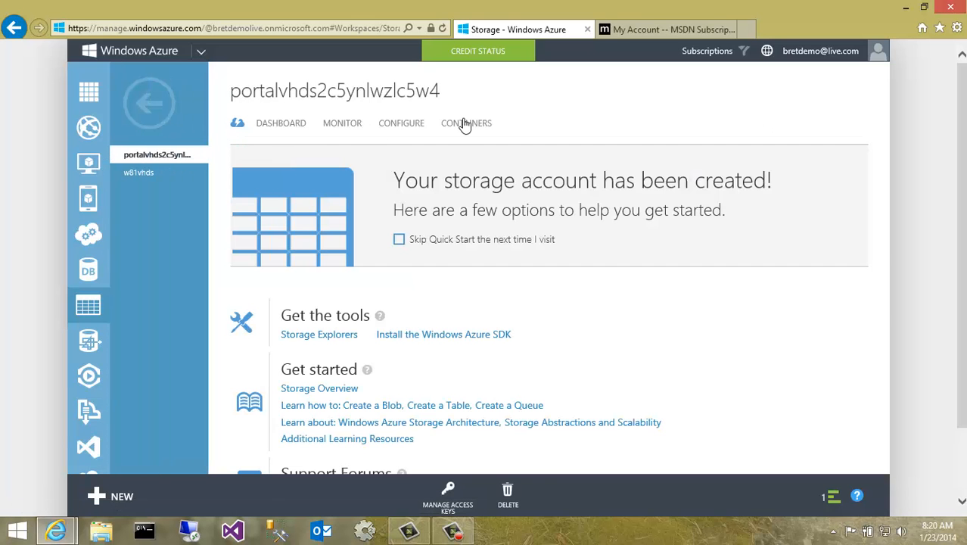
{"action": "left_click", "coordinate": [464, 124]}
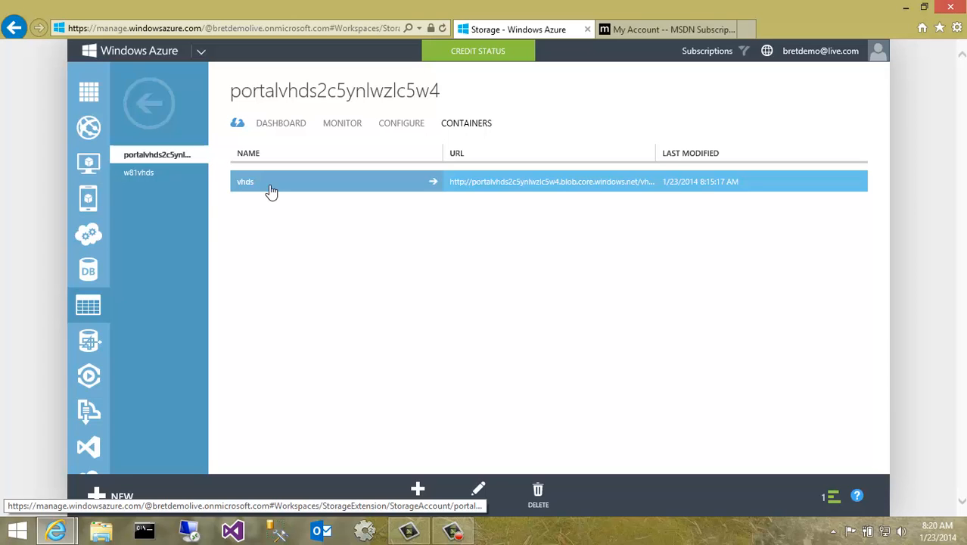
{"action": "left_click", "coordinate": [270, 187]}
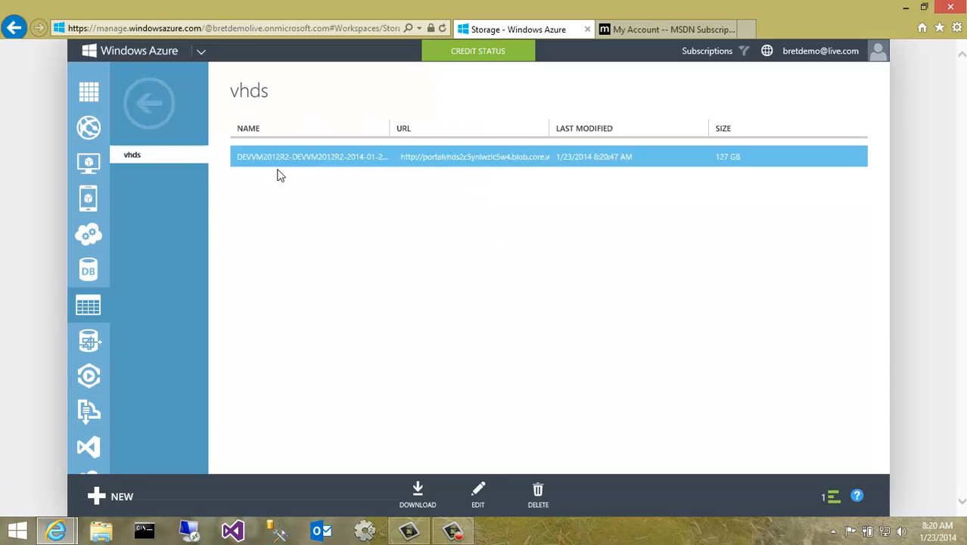
{"action": "left_click_drag", "start_coordinate": [402, 135], "coordinate": [424, 135]}
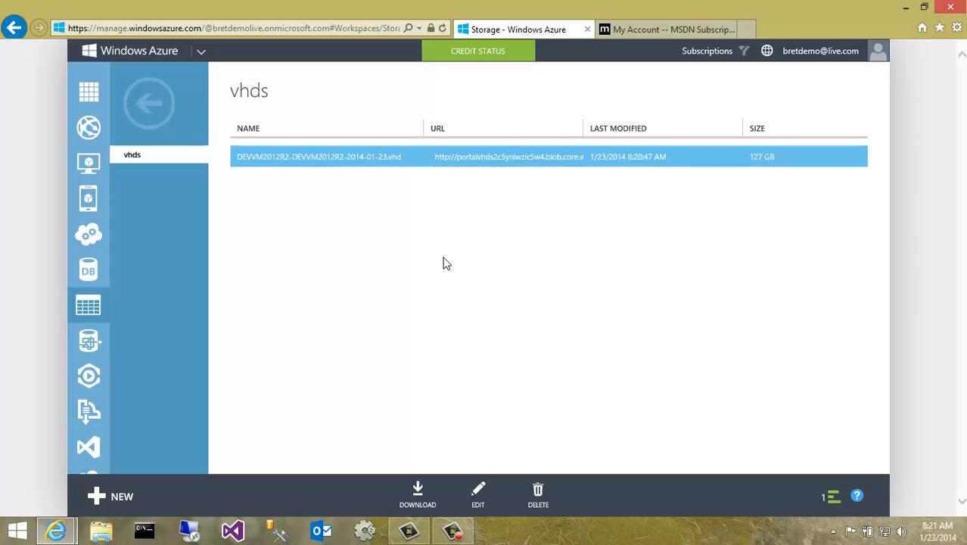
{"action": "left_click", "coordinate": [88, 168]}
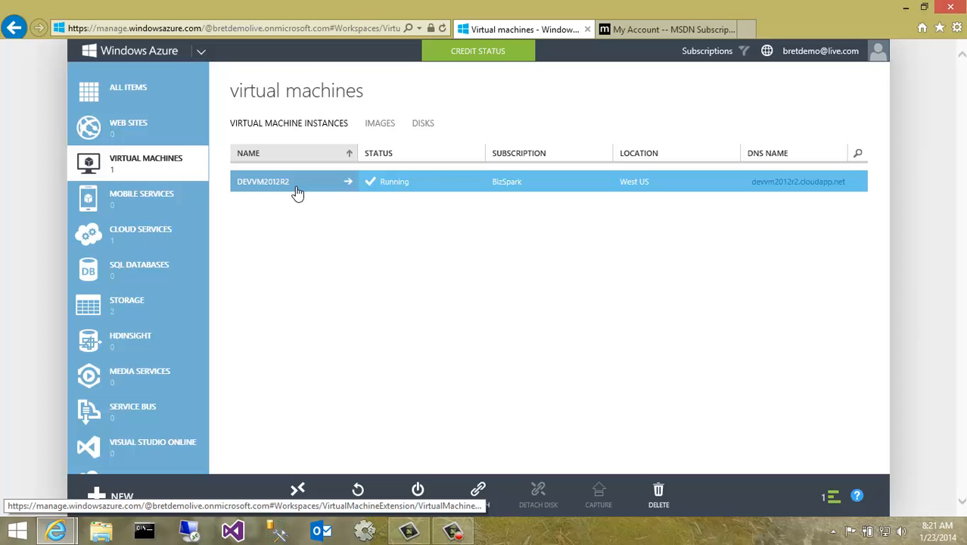
- Open the DEVVM2012R2 virtual machine and review its endpoints and dashboard
{"action": "left_click", "coordinate": [284, 185]}
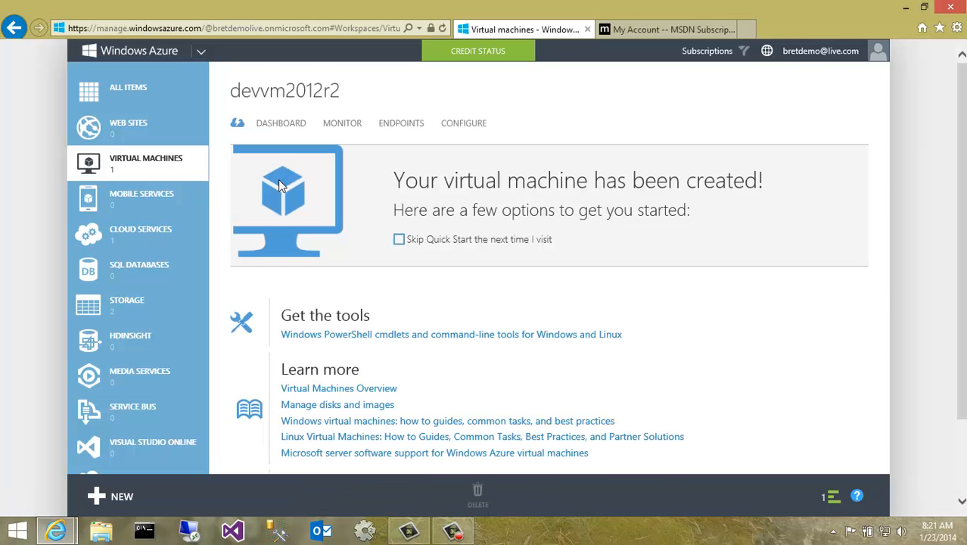
{"action": "left_click", "coordinate": [412, 124]}
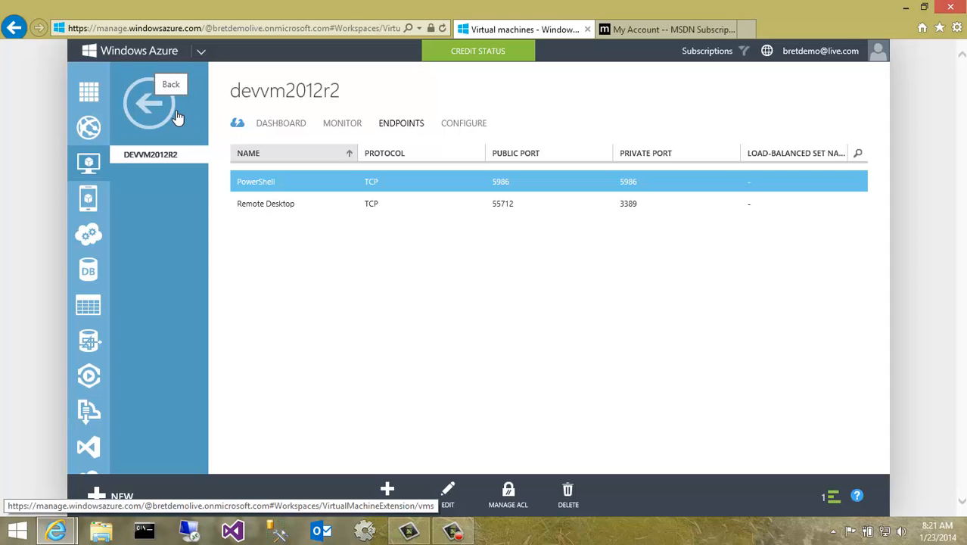
{"action": "left_click", "coordinate": [276, 128]}
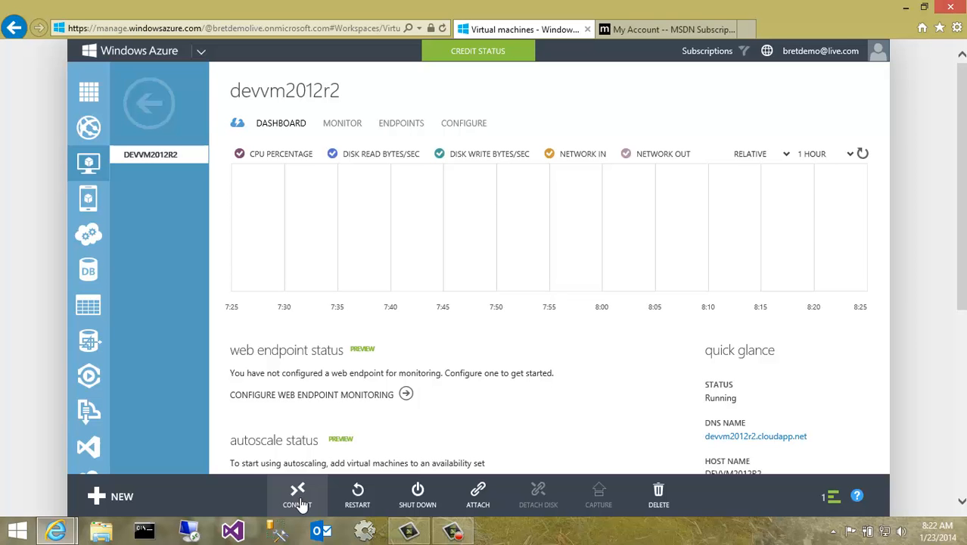
- Connect to the virtual machine by opening its Remote Desktop file and confirming the connection
{"action": "left_click", "coordinate": [298, 496]}
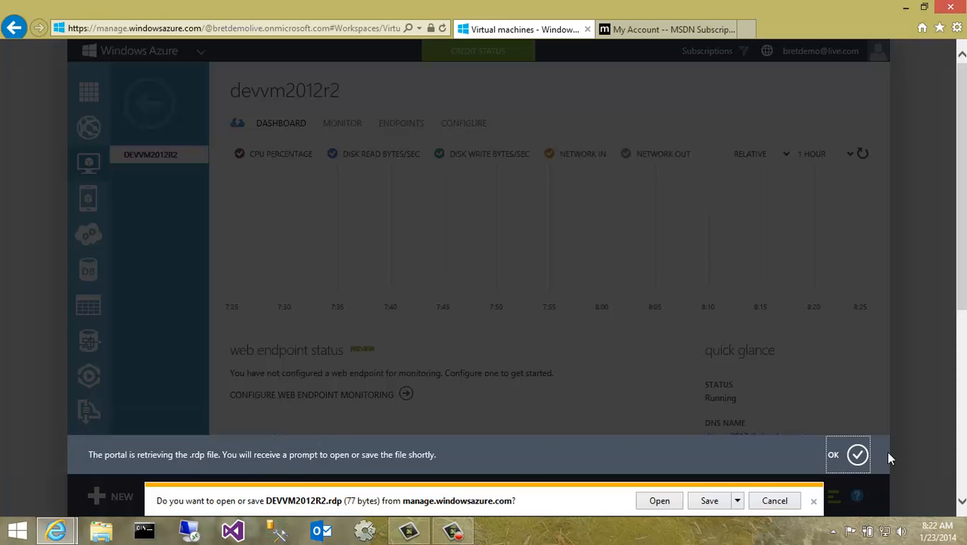
{"action": "left_click", "coordinate": [859, 457]}
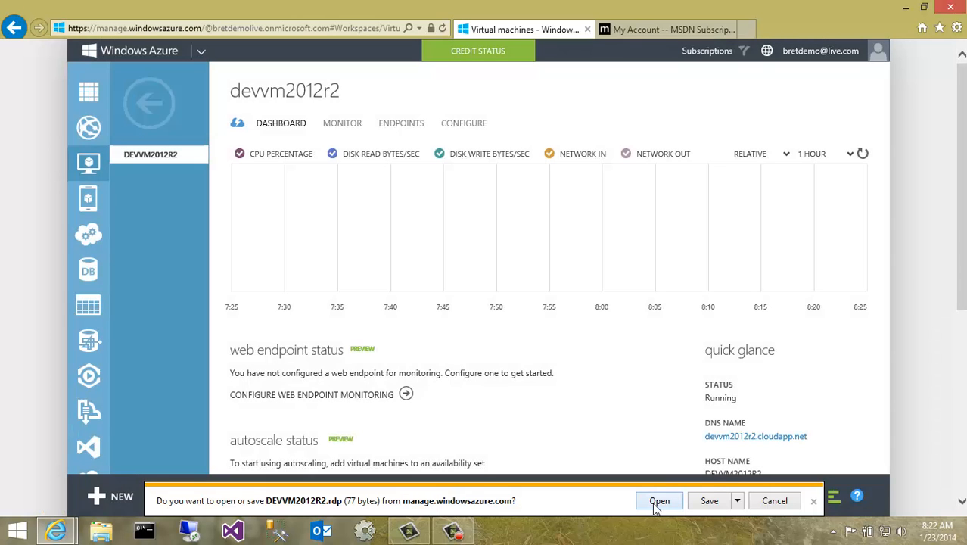
{"action": "left_click", "coordinate": [656, 505]}
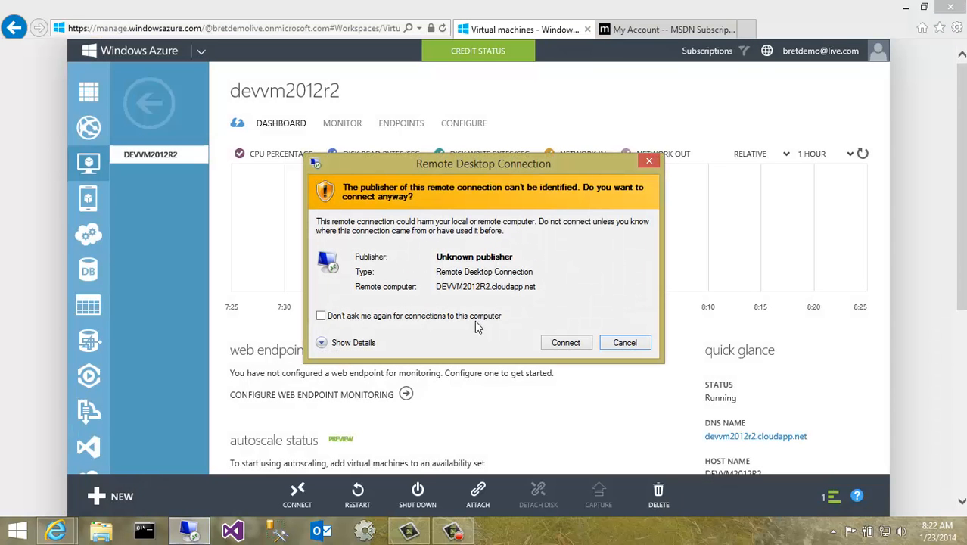
{"action": "left_click", "coordinate": [565, 343]}
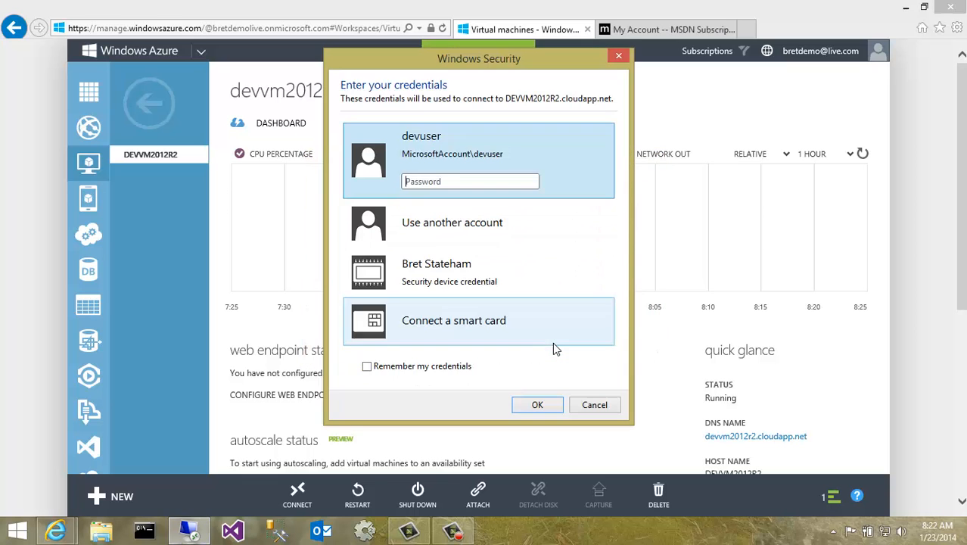
- Sign in to the remote machine with another account as devadmin and its account password
{"action": "left_click", "coordinate": [453, 224]}
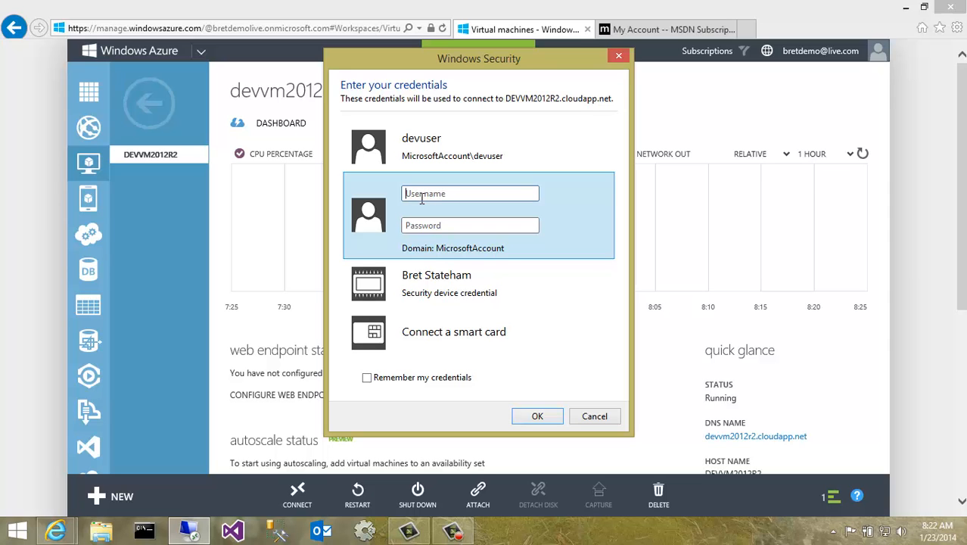
{"action": "type", "text": "devadmin"}
{"action": "key", "text": "Tab"}
{"action": "type", "text": "********"}
{"action": "left_click", "coordinate": [538, 417]}
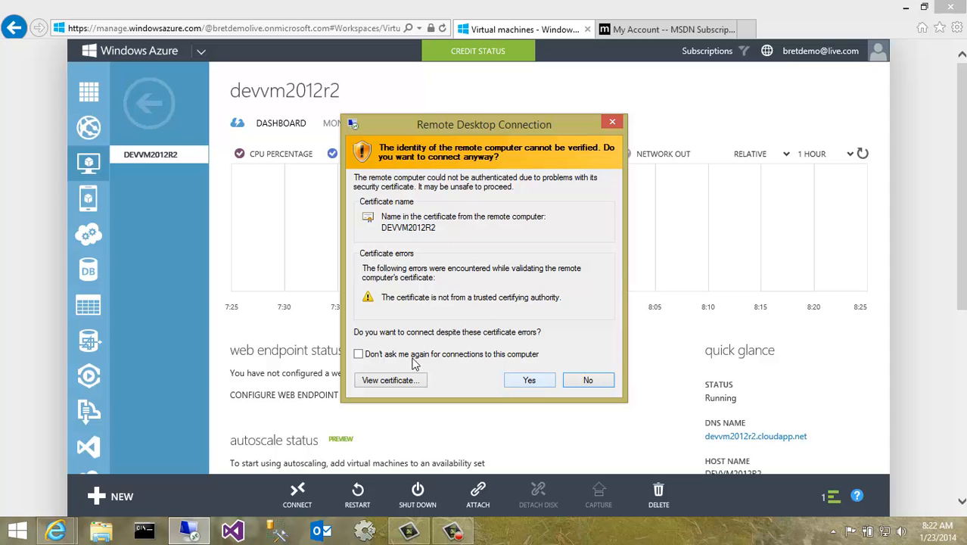
- Accept the certificate without asking again for this computer, and allow network discovery on the remote server
{"action": "left_click", "coordinate": [358, 353]}
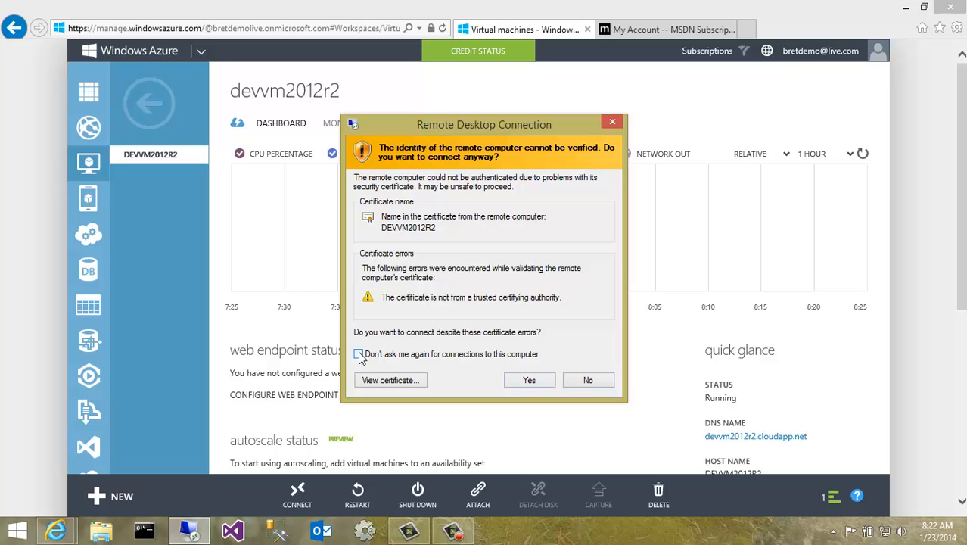
{"action": "left_click", "coordinate": [530, 380]}
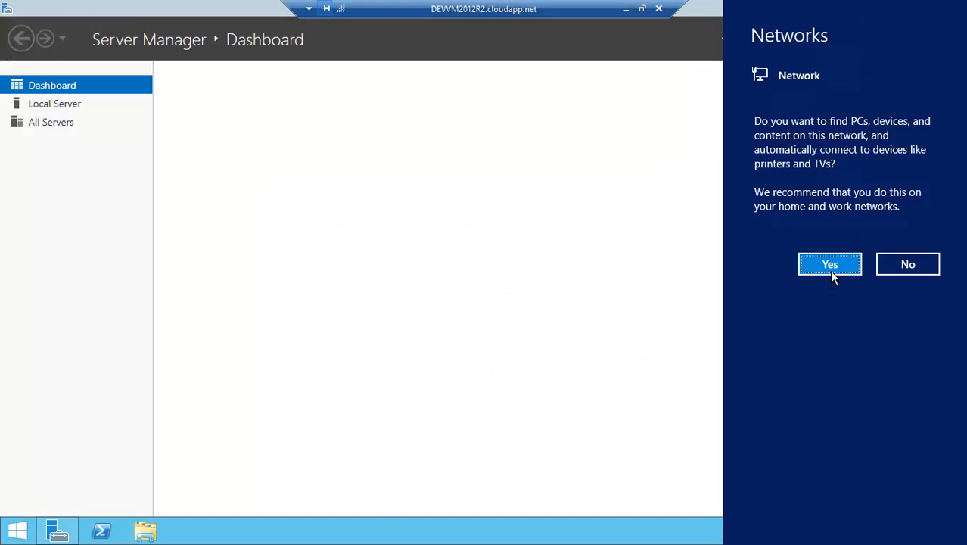
{"action": "left_click", "coordinate": [831, 274]}
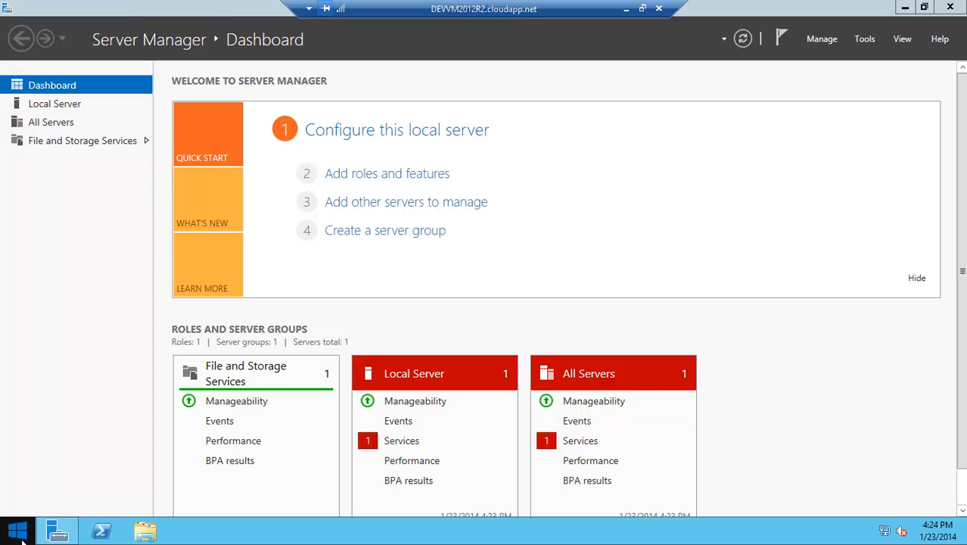
- Open Control Panel's user account management and start adding a new user account
{"action": "right_click", "coordinate": [25, 537]}
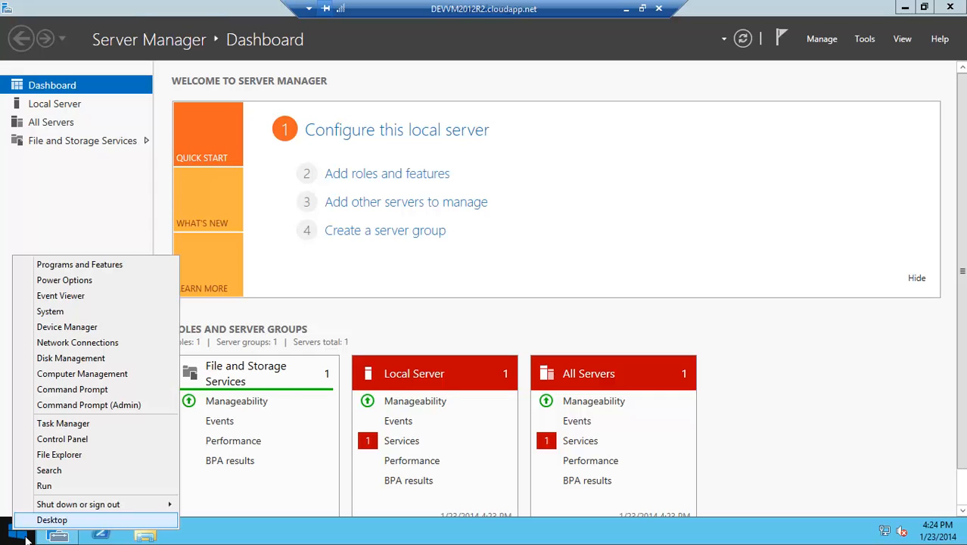
{"action": "left_click", "coordinate": [83, 440]}
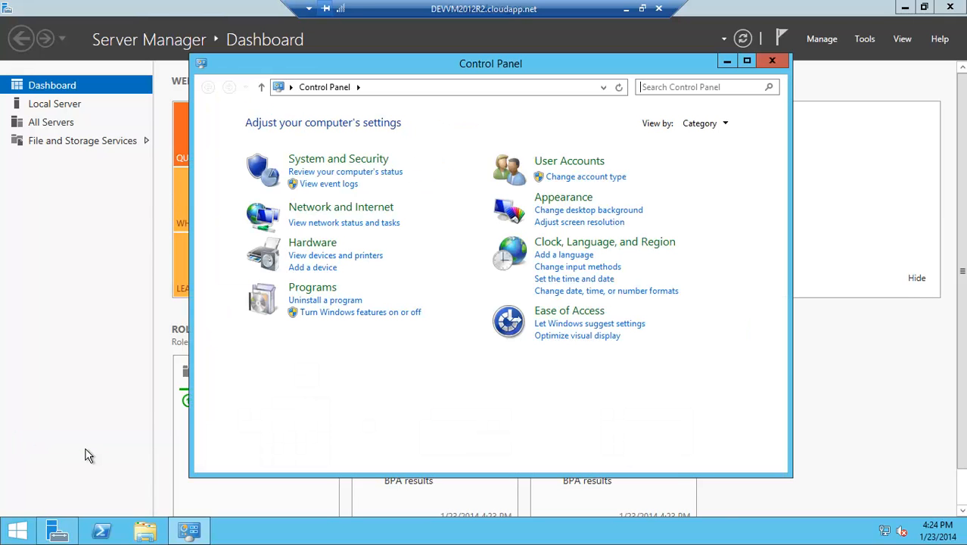
{"action": "left_click", "coordinate": [568, 178]}
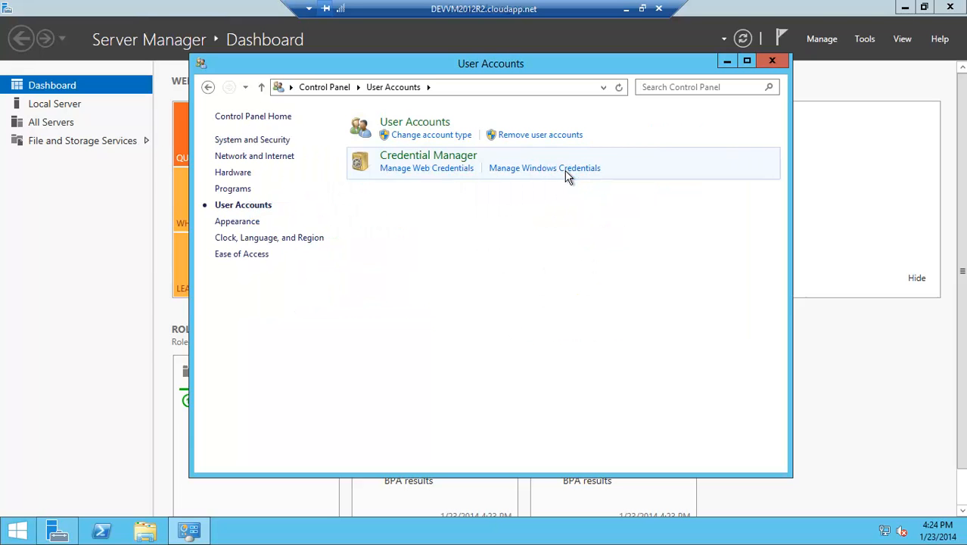
{"action": "left_click", "coordinate": [440, 133]}
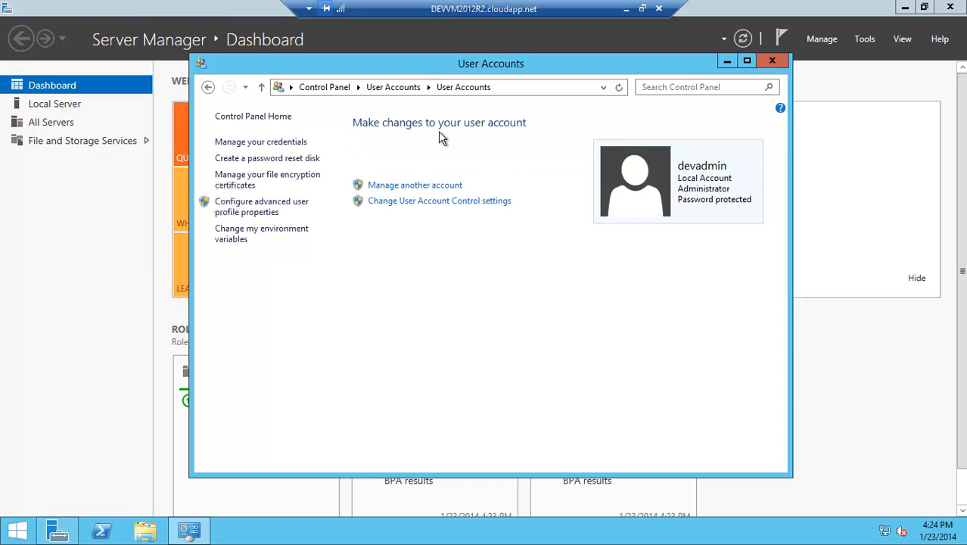
{"action": "left_click", "coordinate": [429, 193]}
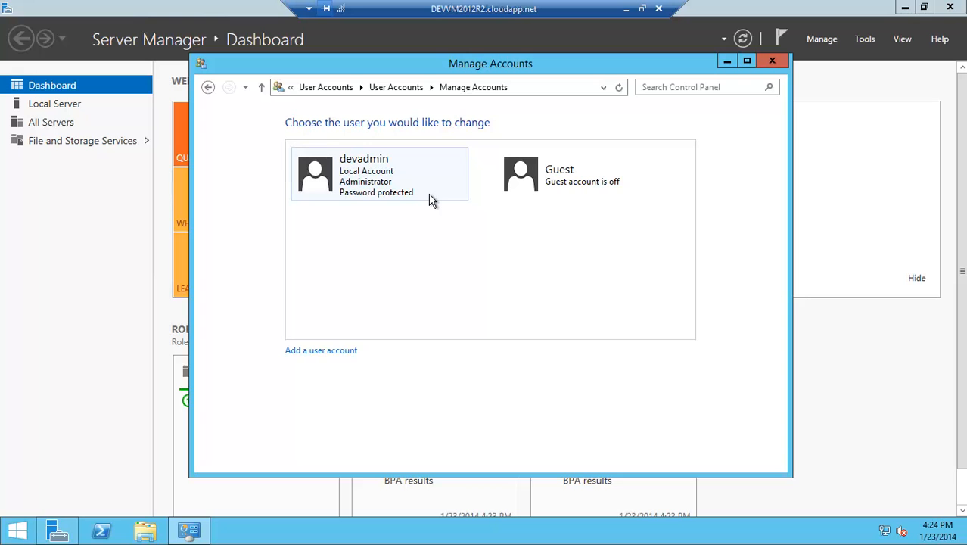
{"action": "left_click", "coordinate": [340, 364]}
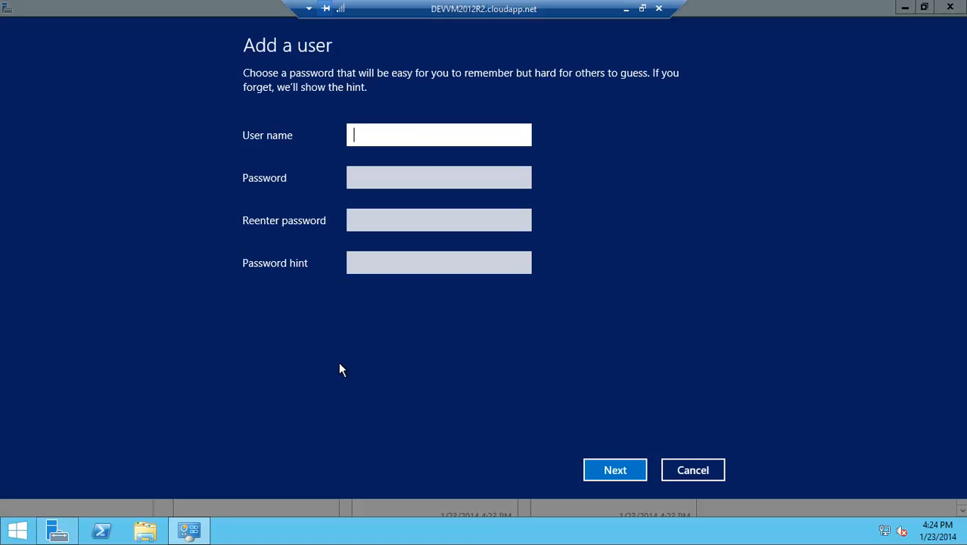
- Add the local user devuser with the account password entered twice and the password hint hint
{"action": "type", "text": "devuser"}
{"action": "key", "text": "Tab"}
{"action": "type", "text": "Pa"}
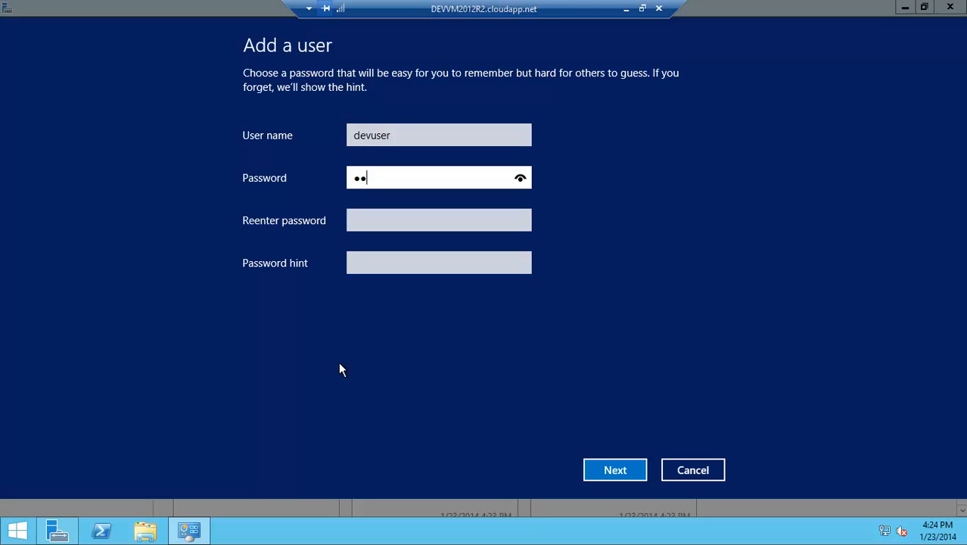
{"action": "type", "text": "$$w0rd"}
{"action": "key", "text": "Tab"}
{"action": "type", "text": "Pa$$w0rd"}
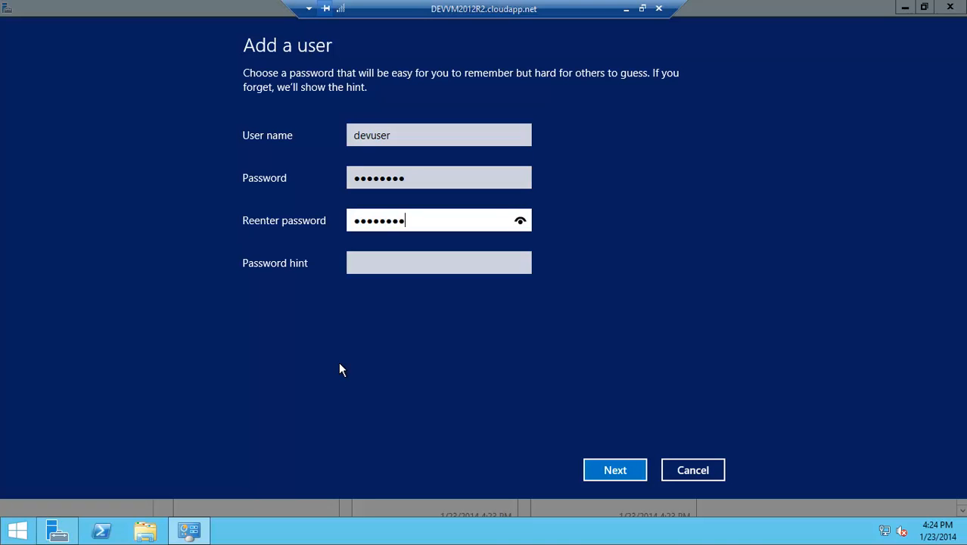
{"action": "left_click", "coordinate": [396, 271]}
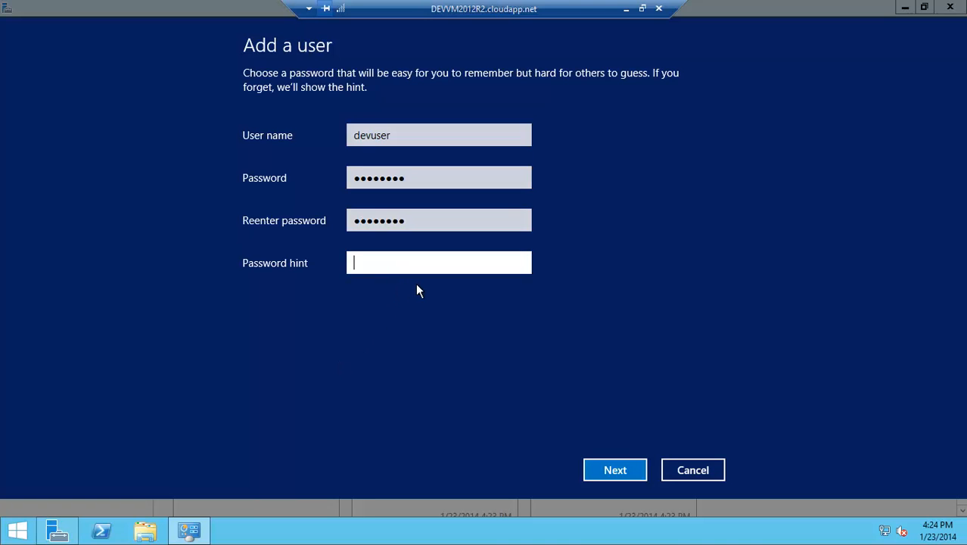
{"action": "left_click", "coordinate": [615, 477]}
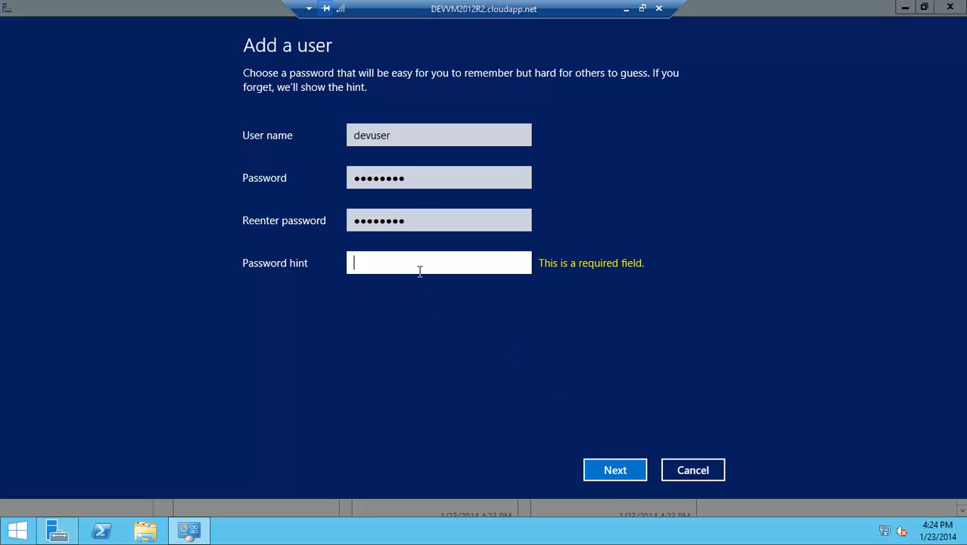
{"action": "type", "text": "hint"}
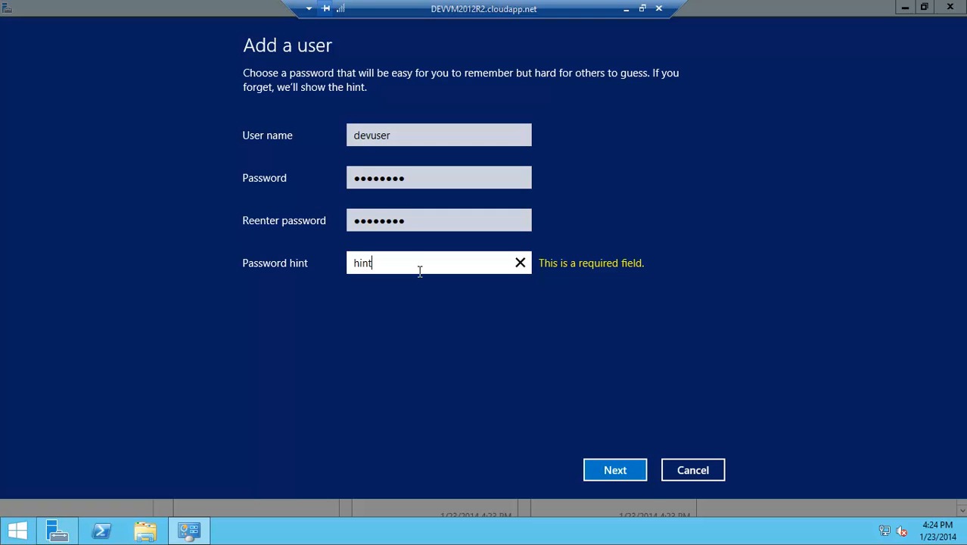
{"action": "left_click", "coordinate": [616, 470]}
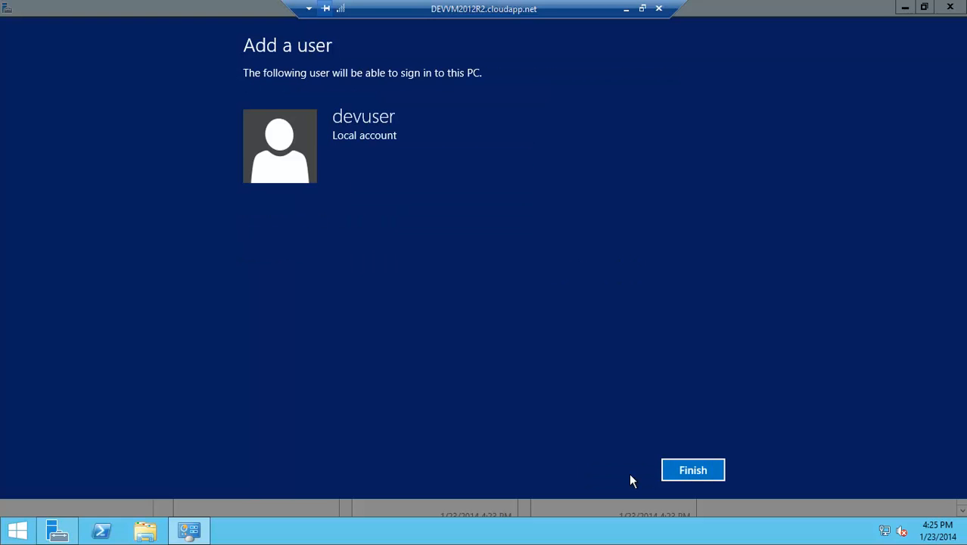
{"action": "left_click", "coordinate": [695, 474]}
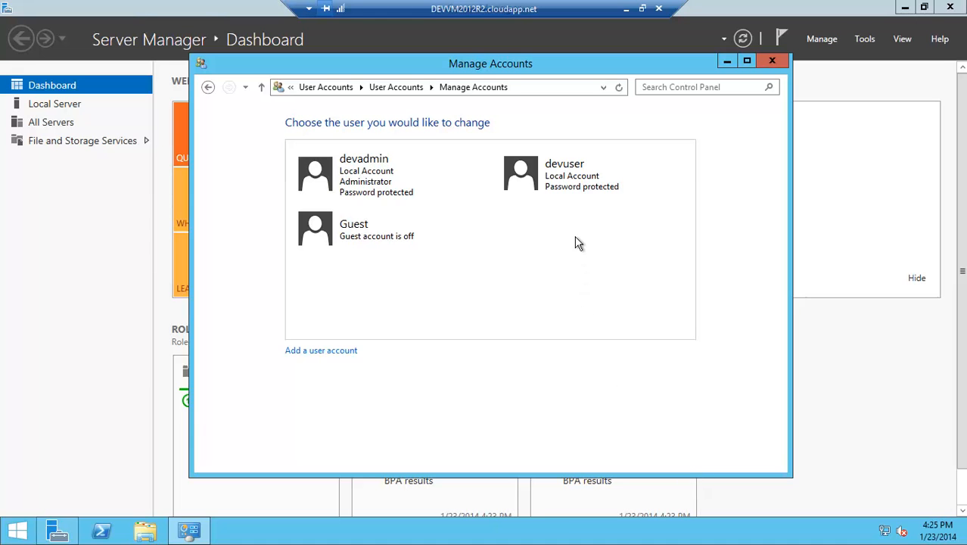
- Change devuser's account type to Administrator and close the account window
{"action": "left_click", "coordinate": [568, 189]}
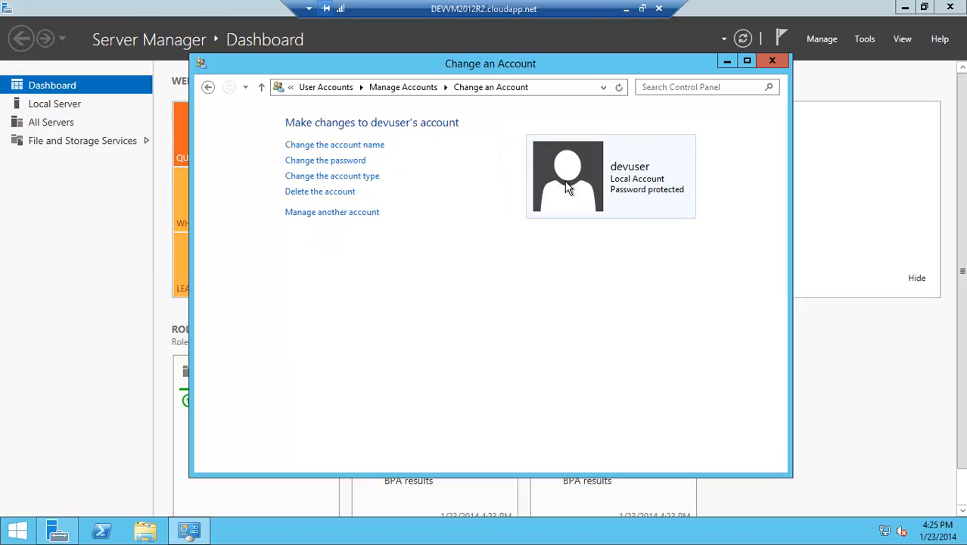
{"action": "left_click", "coordinate": [356, 184]}
{"action": "left_click", "coordinate": [312, 256]}
{"action": "left_click", "coordinate": [588, 324]}
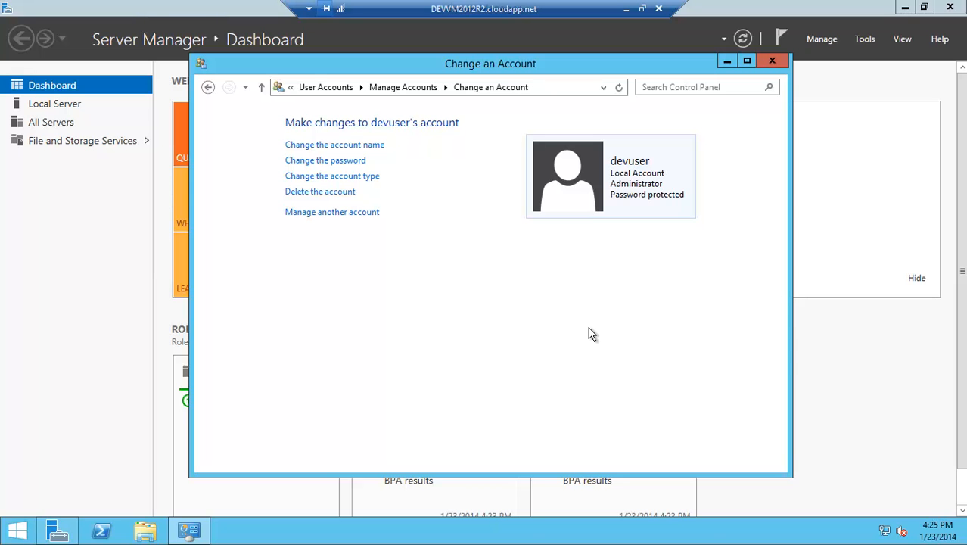
{"action": "left_click", "coordinate": [773, 61]}
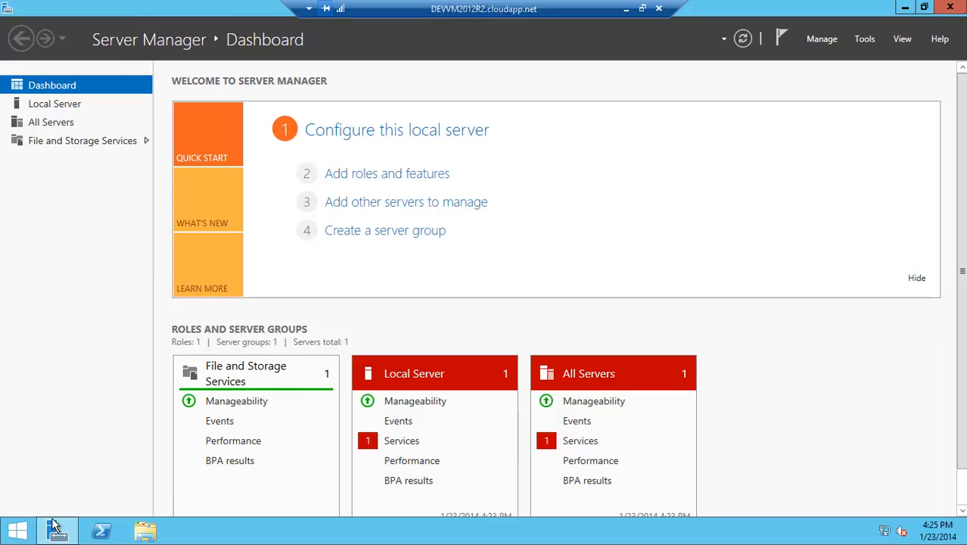
- Sign out of the devadmin session from the Start screen
{"action": "left_click", "coordinate": [30, 539]}
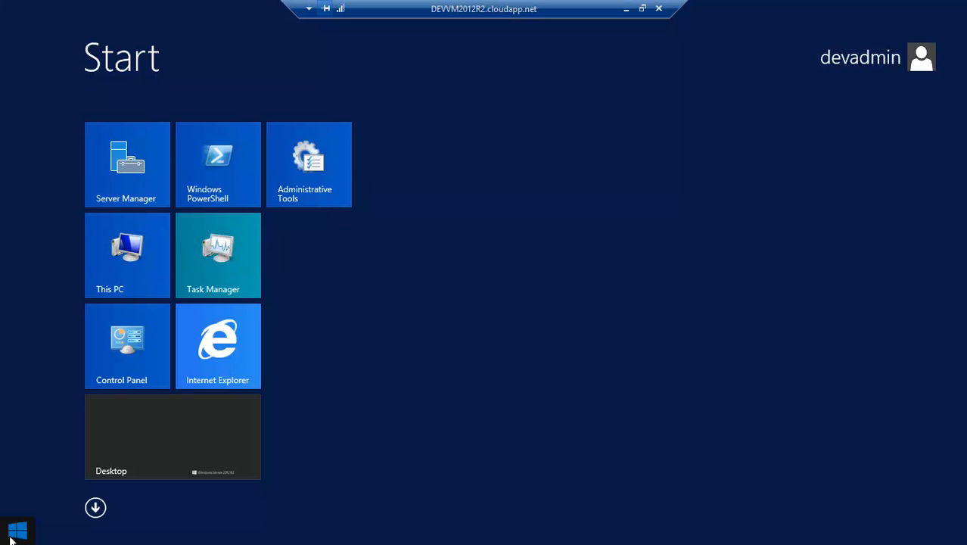
{"action": "left_click", "coordinate": [872, 65]}
{"action": "left_click", "coordinate": [795, 130]}
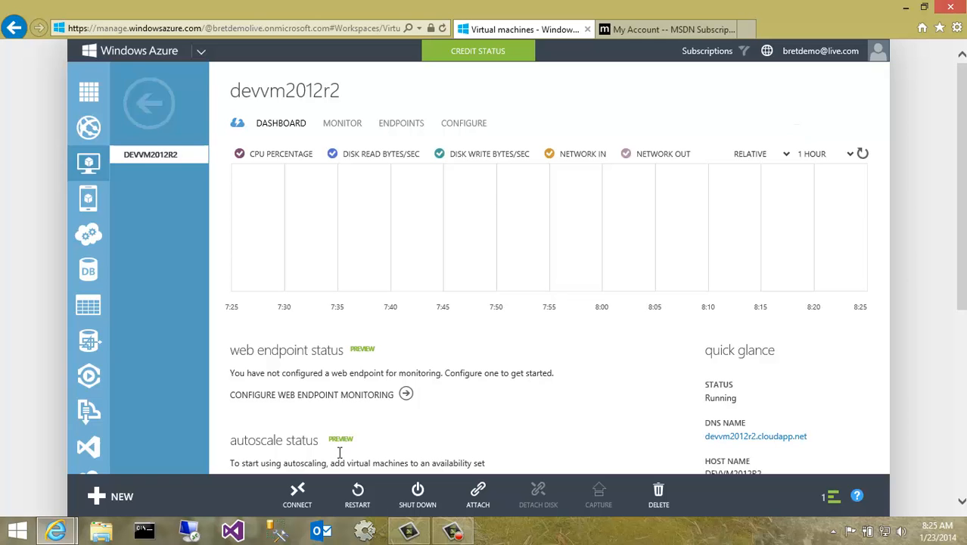
- Reconnect to the virtual machine by opening its Remote Desktop file again and confirming the connection
{"action": "left_click", "coordinate": [297, 494]}
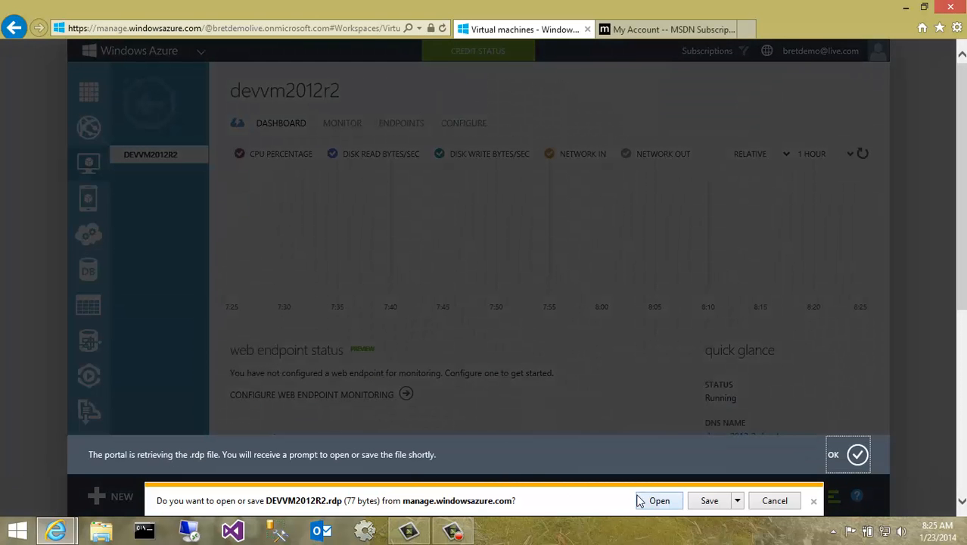
{"action": "left_click", "coordinate": [829, 460]}
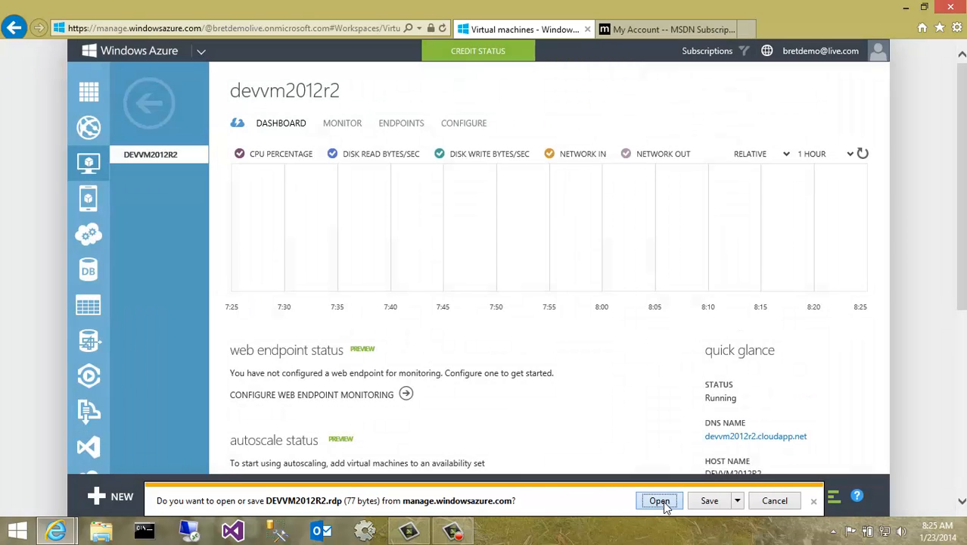
{"action": "left_click", "coordinate": [660, 501]}
{"action": "left_click", "coordinate": [566, 343]}
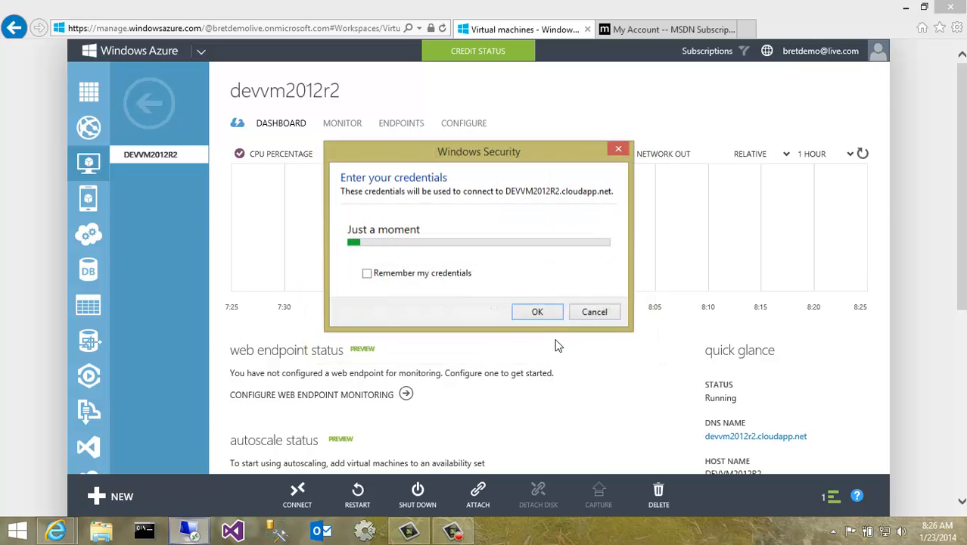
- Sign in as devuser with the account password, then close Server Manager
{"action": "left_click", "coordinate": [438, 227]}
{"action": "type", "text": "devuser"}
{"action": "key", "text": "Tab"}
{"action": "type", "text": "********"}
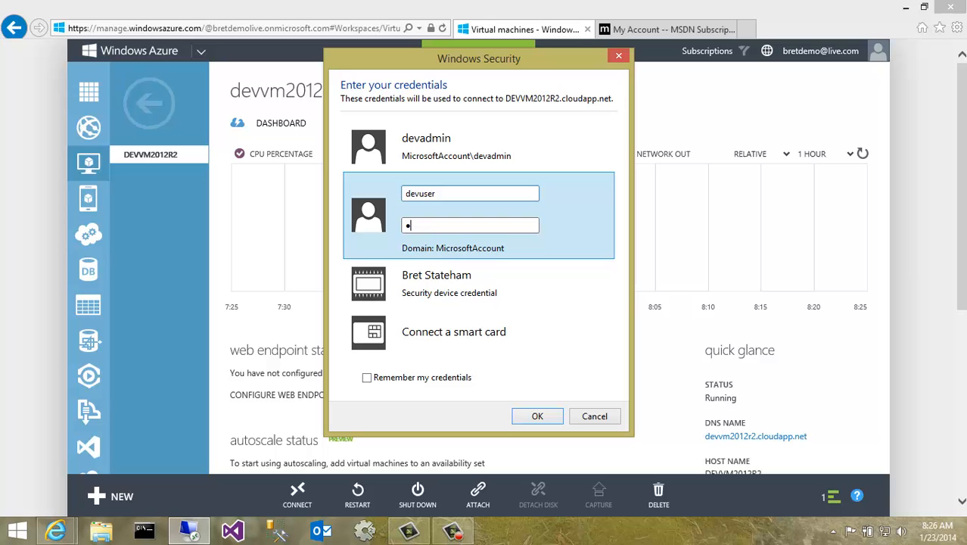
{"action": "key", "text": "BackSpace"}
{"action": "key", "text": "BackSpace"}
{"action": "key", "text": "BackSpace"}
{"action": "key", "text": "BackSpace"}
{"action": "key", "text": "BackSpace"}
{"action": "key", "text": "BackSpace"}
{"action": "key", "text": "BackSpace"}
{"action": "key", "text": "BackSpace"}
{"action": "type", "text": "********"}
{"action": "left_click", "coordinate": [530, 417]}
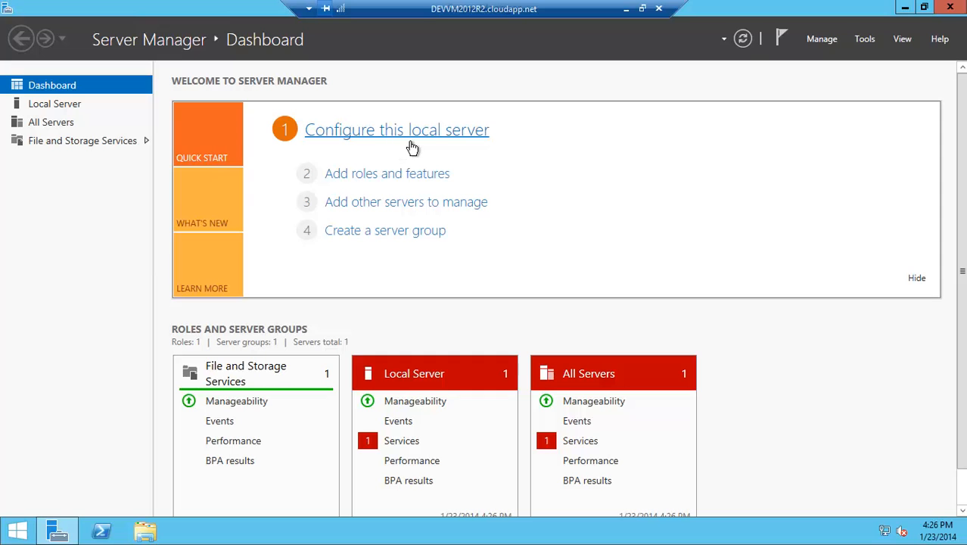
{"action": "left_click", "coordinate": [951, 8]}
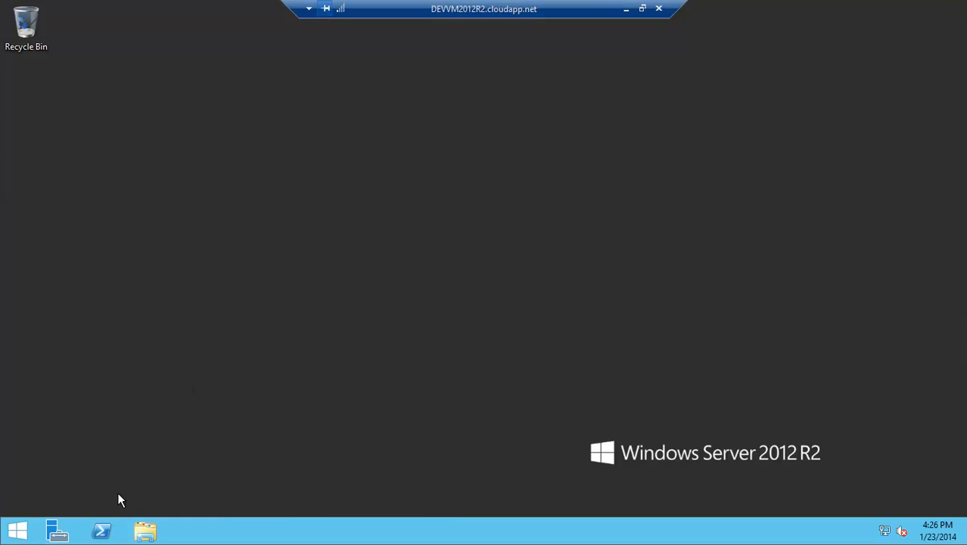
- Open Server Manager's local server properties and turn off IE Enhanced Security Configuration for both Administrators and Users
{"action": "left_click", "coordinate": [64, 534]}
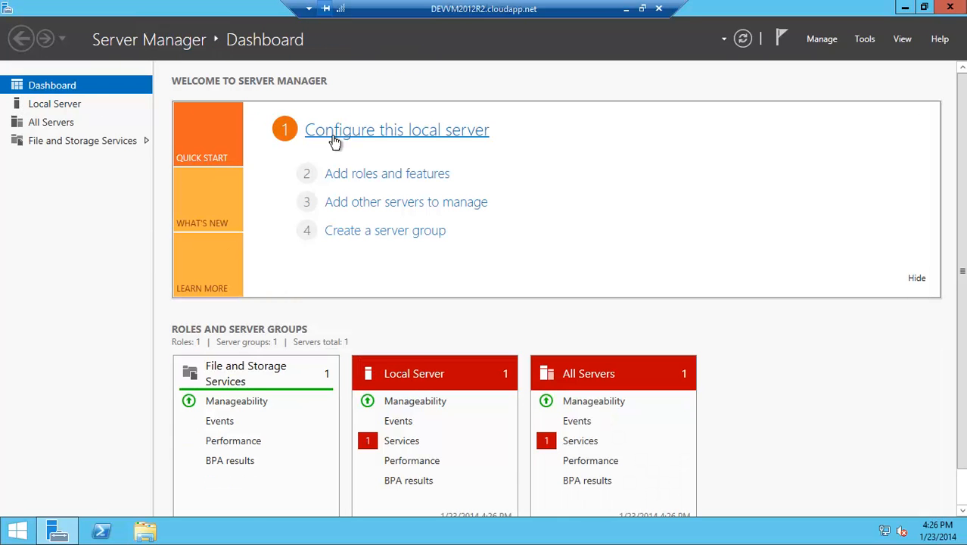
{"action": "left_click", "coordinate": [335, 143]}
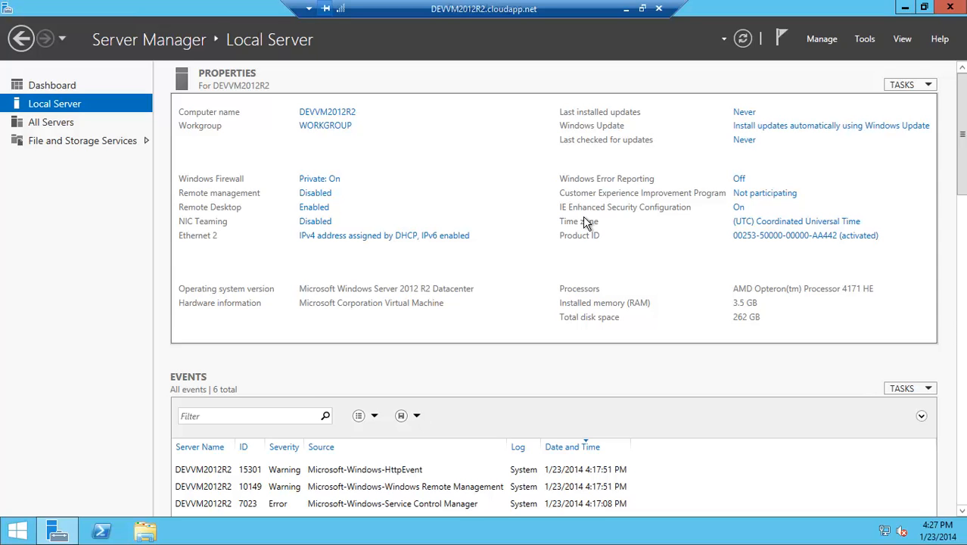
{"action": "left_click", "coordinate": [739, 207]}
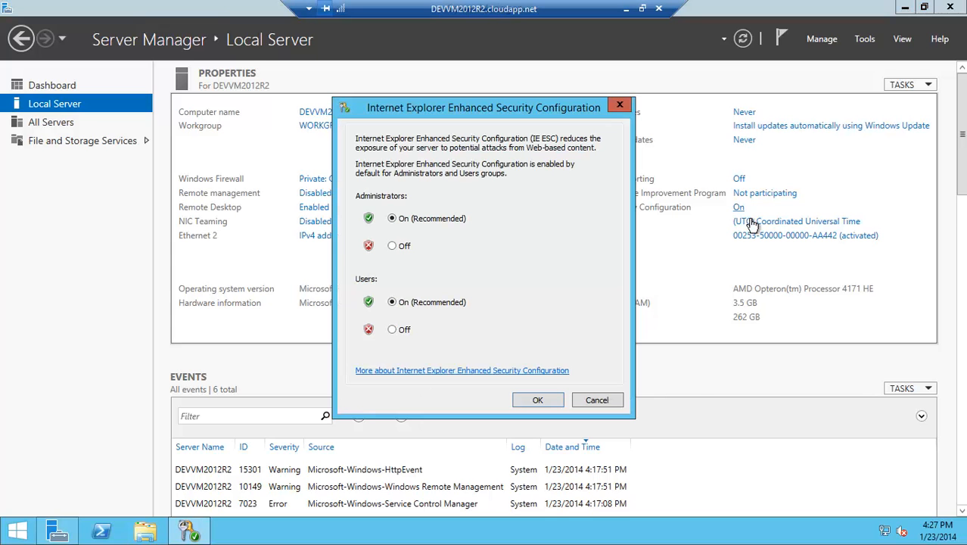
{"action": "left_click", "coordinate": [412, 259]}
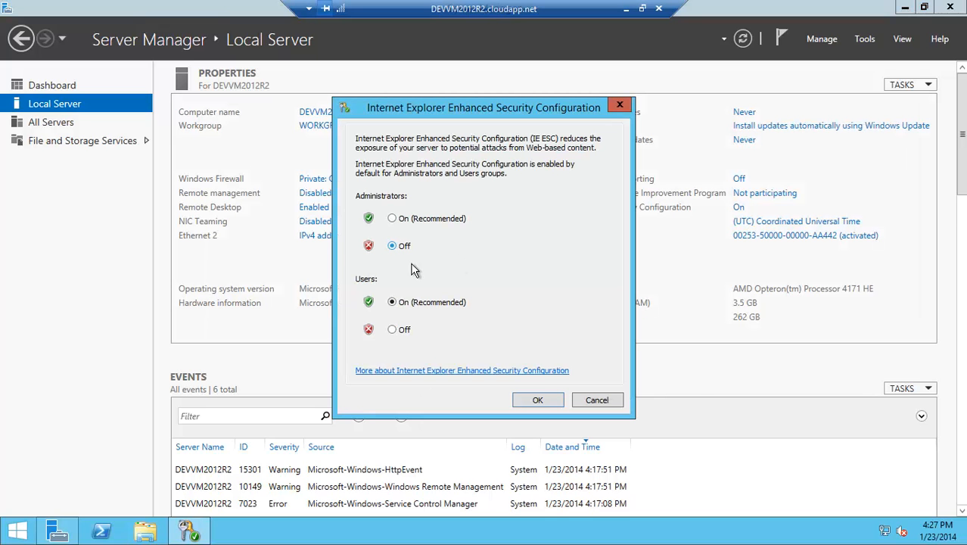
{"action": "left_click", "coordinate": [403, 339]}
{"action": "left_click", "coordinate": [552, 407]}
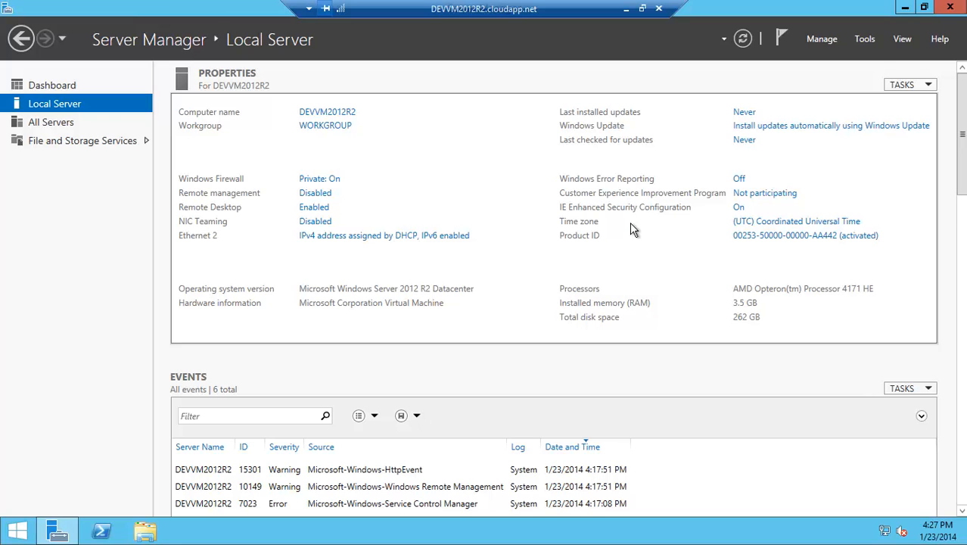
- Start the Add Roles and Features wizard and, without adding roles, select the Desktop Experience feature with its required features
{"action": "left_click", "coordinate": [61, 91]}
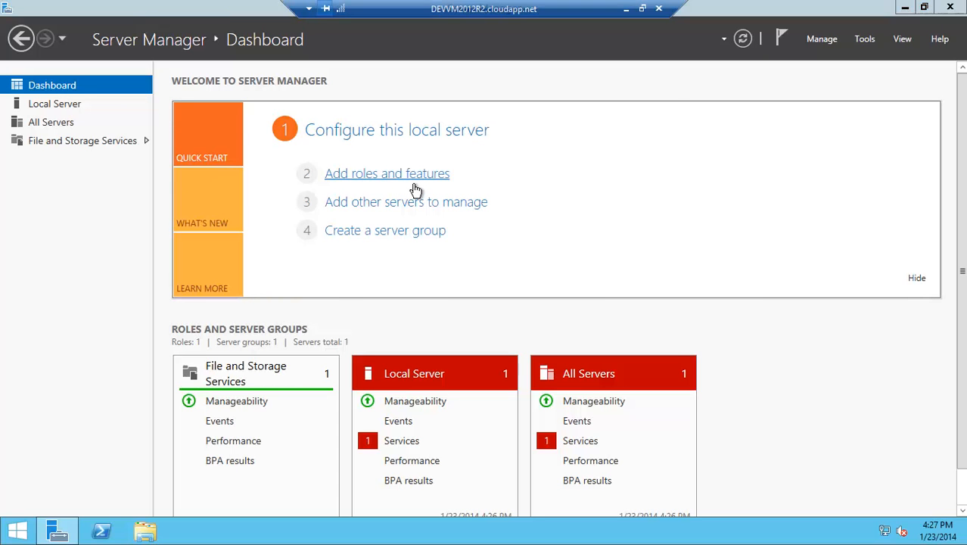
{"action": "left_click", "coordinate": [414, 185]}
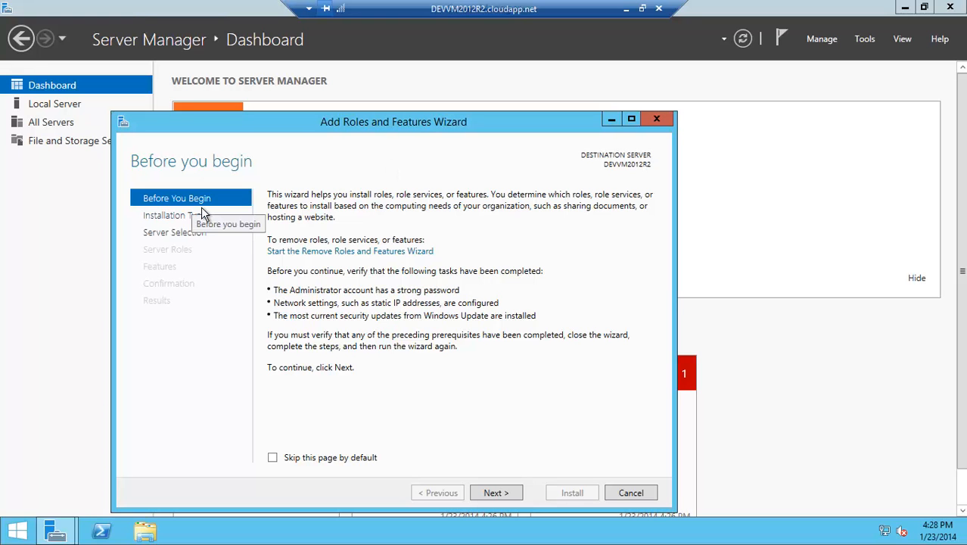
{"action": "left_click", "coordinate": [497, 493]}
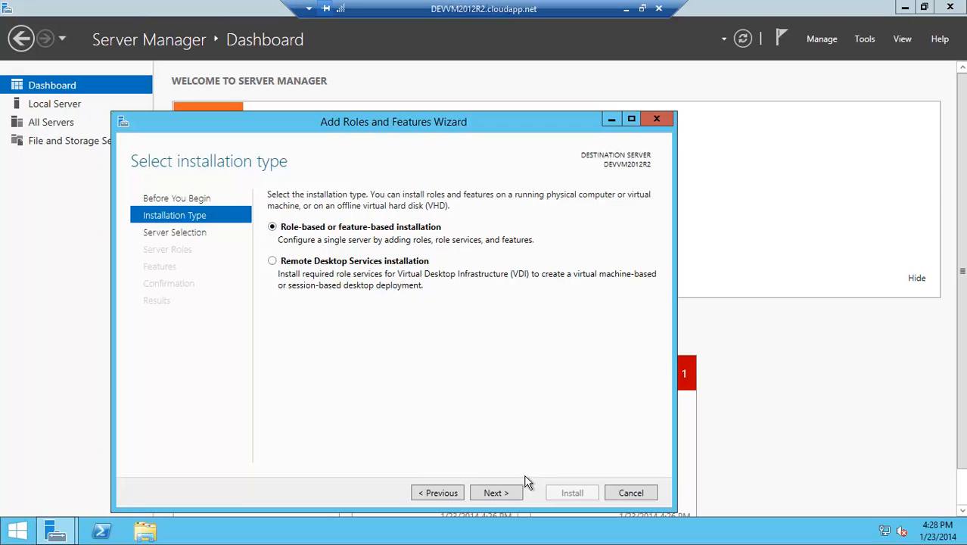
{"action": "left_click", "coordinate": [507, 495]}
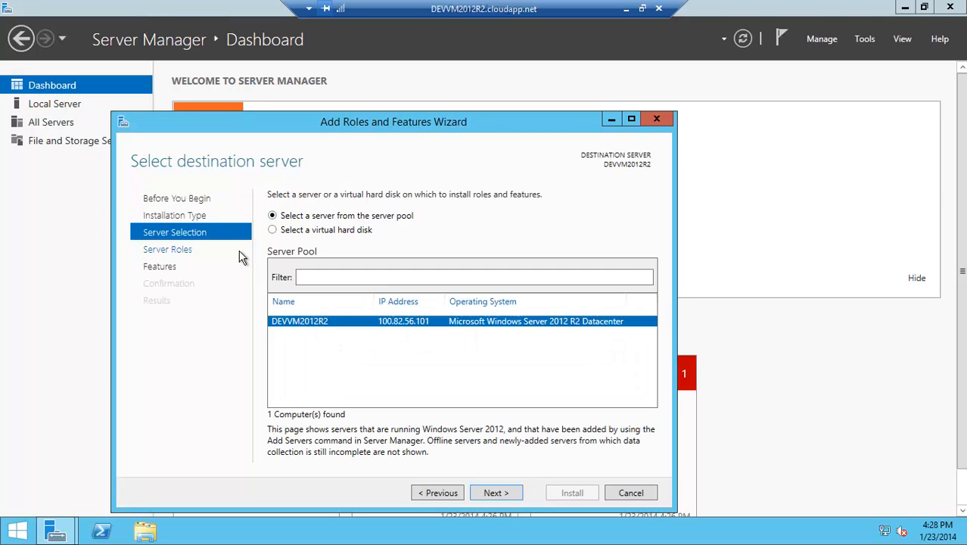
{"action": "left_click", "coordinate": [507, 499]}
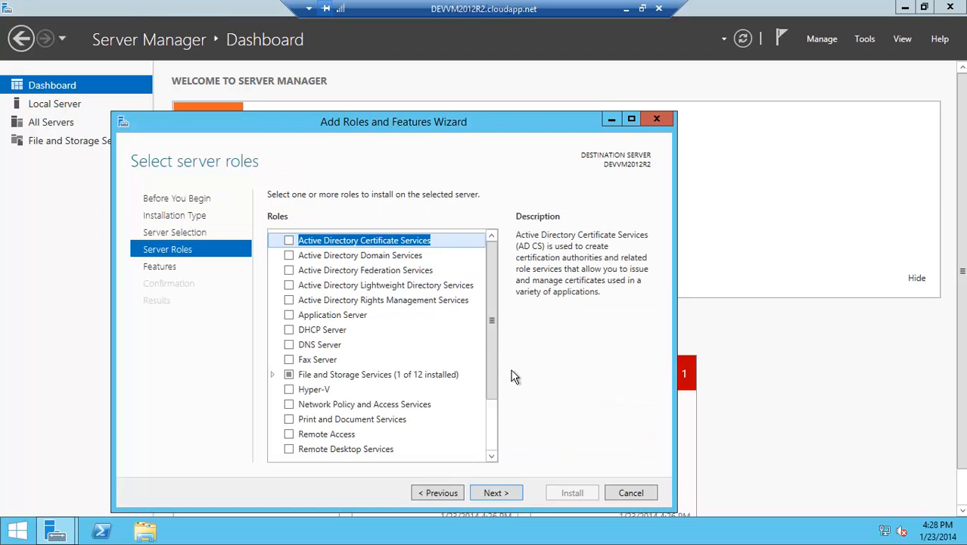
{"action": "left_click_drag", "start_coordinate": [502, 324], "coordinate": [504, 381]}
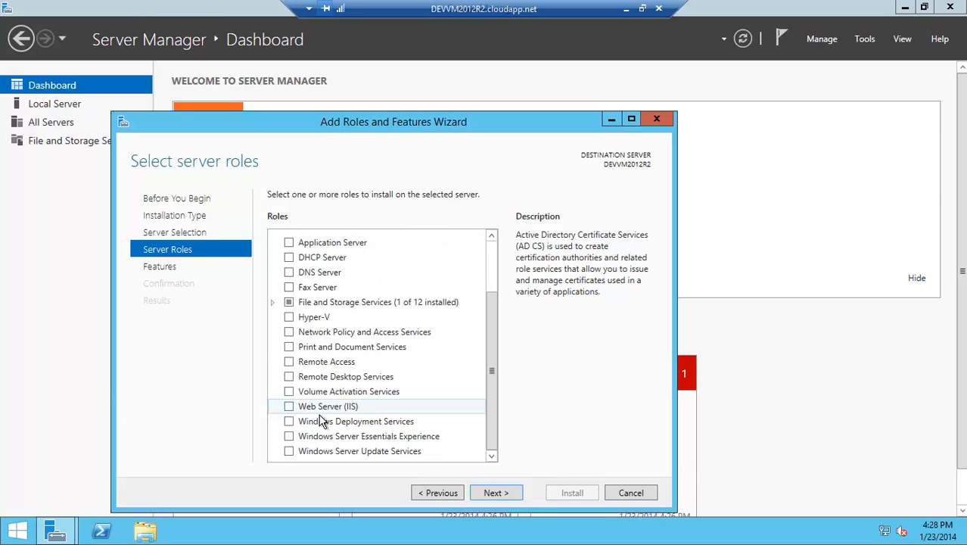
{"action": "left_click", "coordinate": [508, 496]}
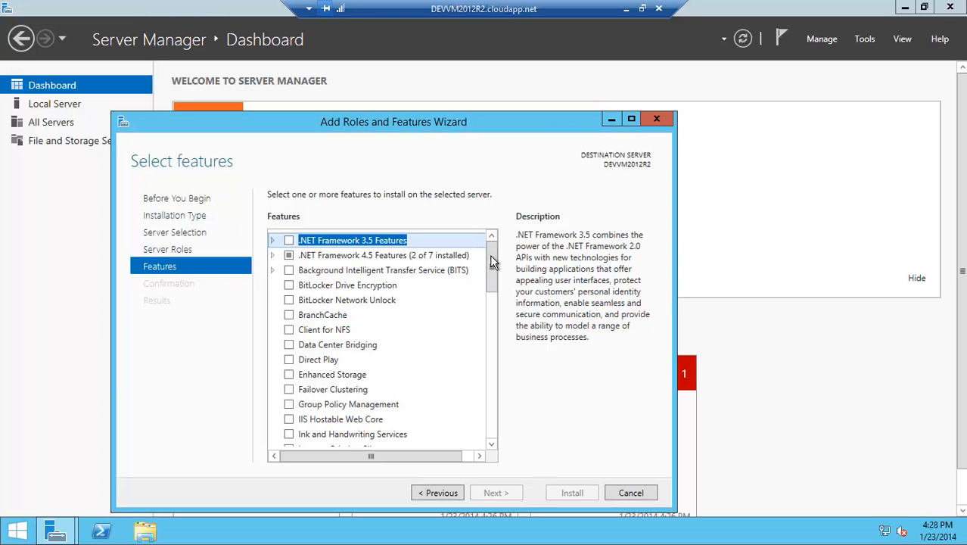
{"action": "left_click_drag", "start_coordinate": [499, 271], "coordinate": [503, 375]}
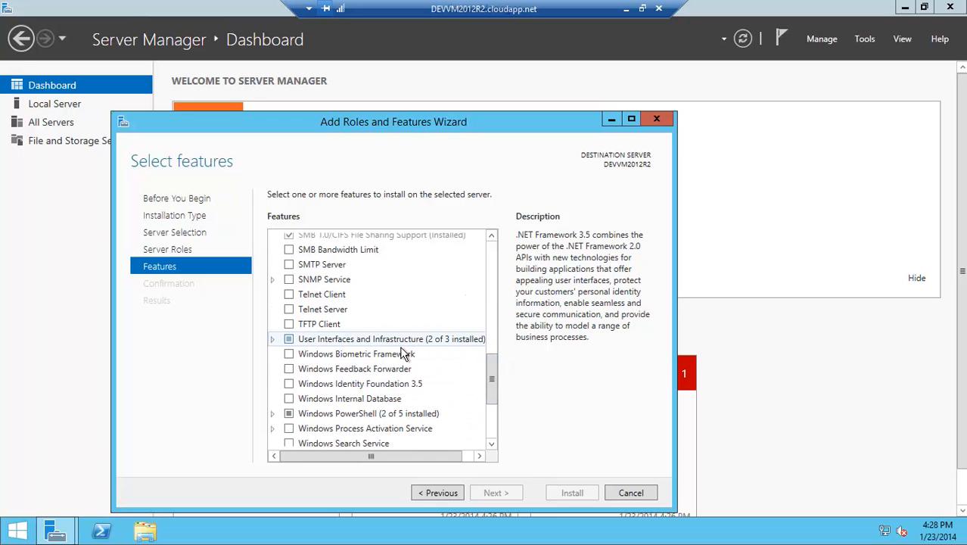
{"action": "left_click", "coordinate": [272, 340]}
{"action": "left_click", "coordinate": [299, 370]}
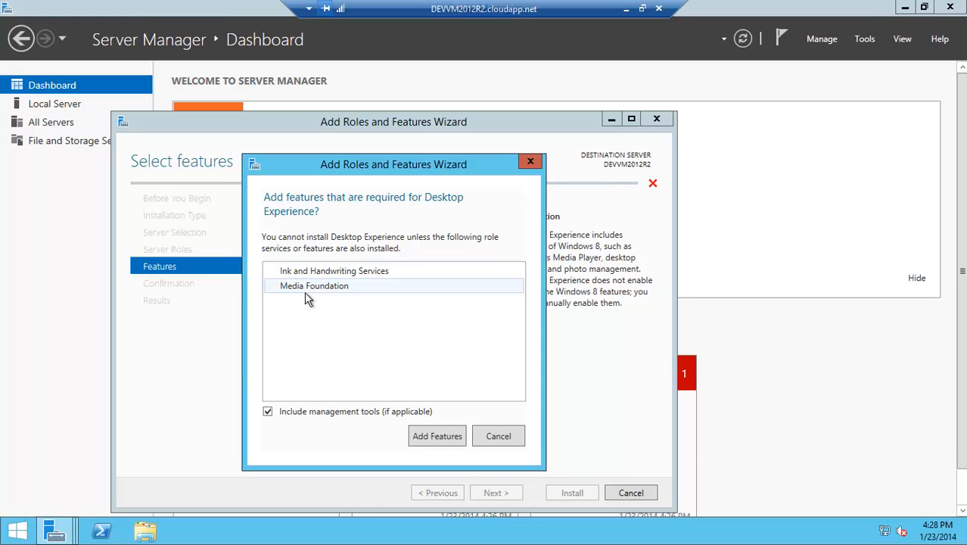
{"action": "left_click", "coordinate": [437, 437]}
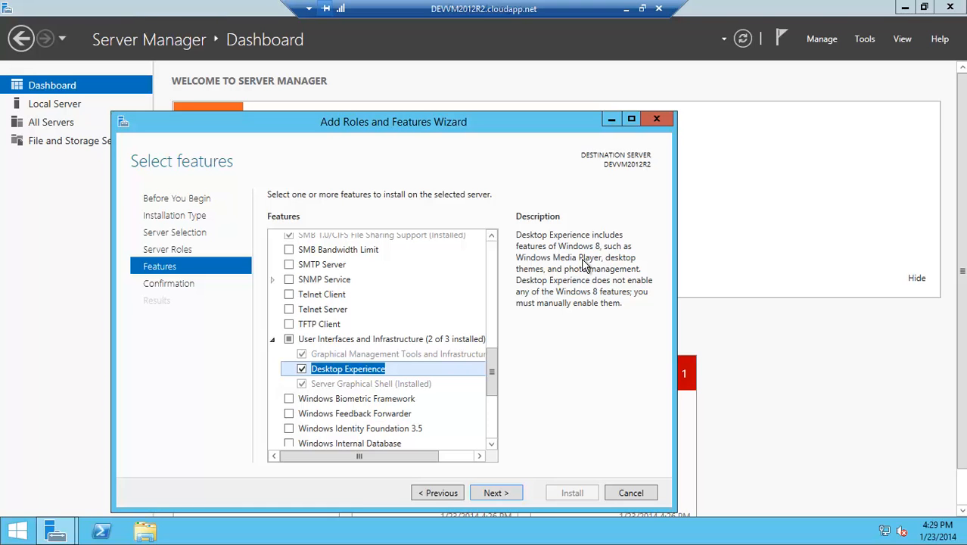
- Install the selected Desktop Experience features and close the wizard
{"action": "left_click", "coordinate": [506, 499]}
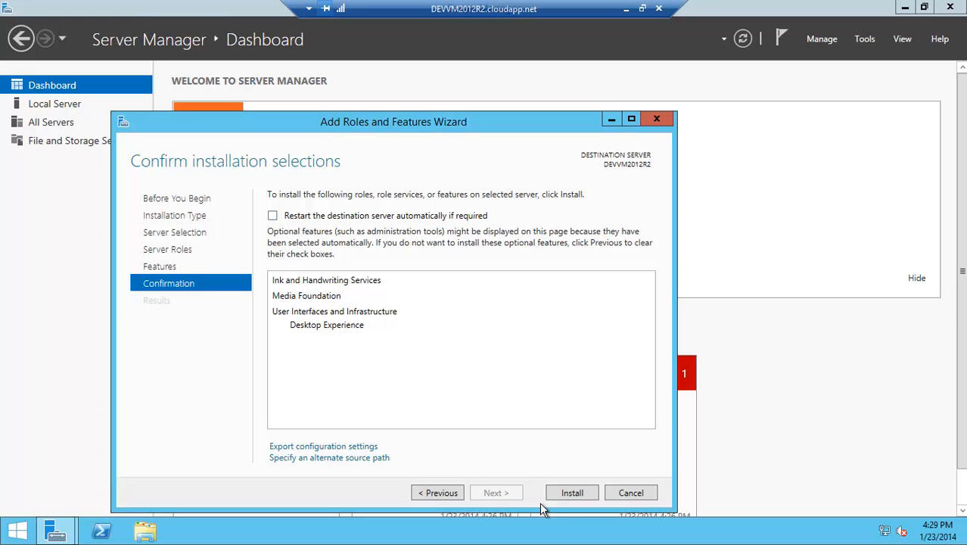
{"action": "left_click", "coordinate": [585, 501]}
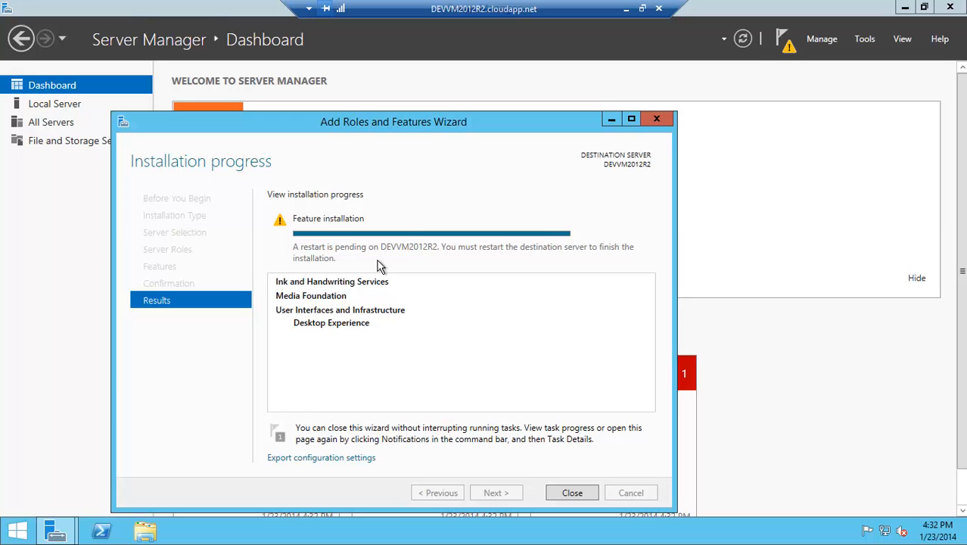
{"action": "left_click", "coordinate": [584, 498]}
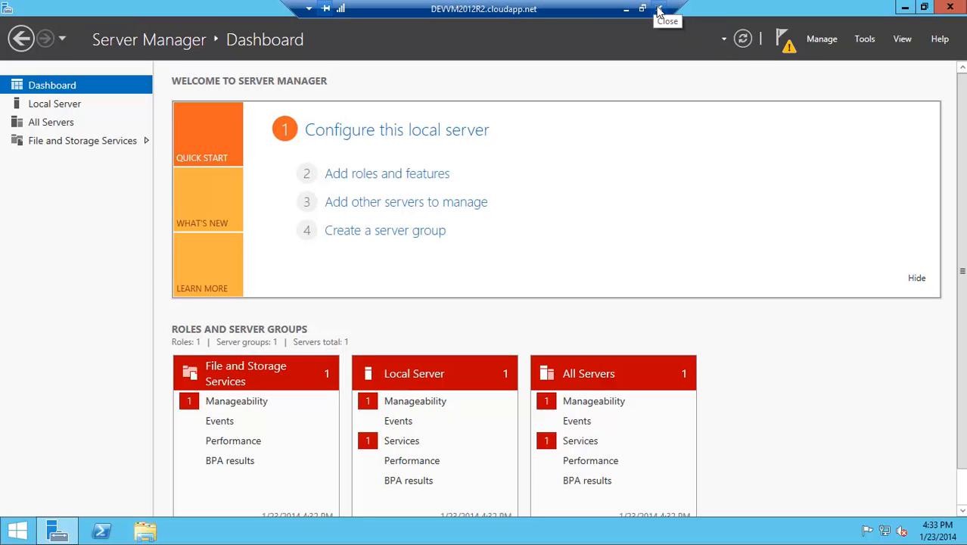
- Disconnect the remote session and restart the virtual machine from the Azure portal
{"action": "left_click", "coordinate": [659, 10]}
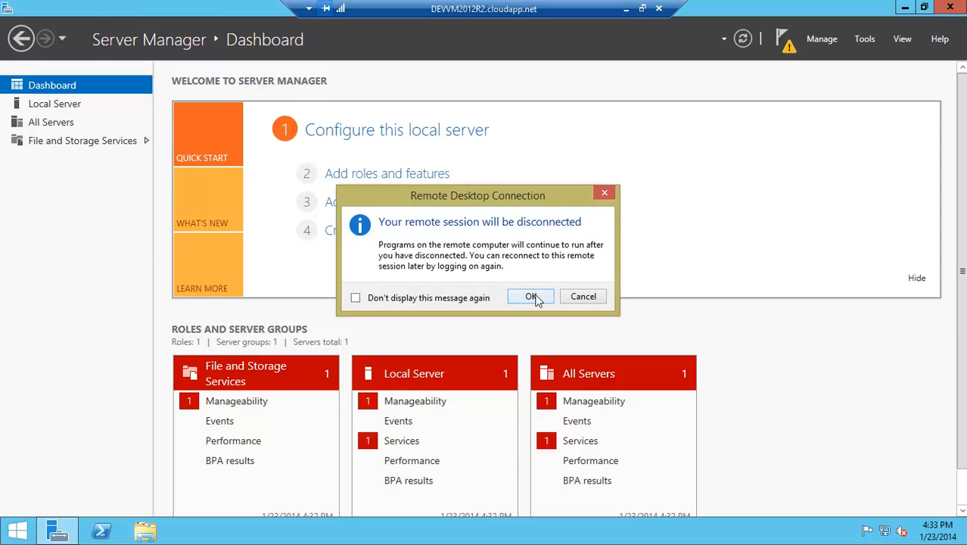
{"action": "left_click", "coordinate": [544, 304]}
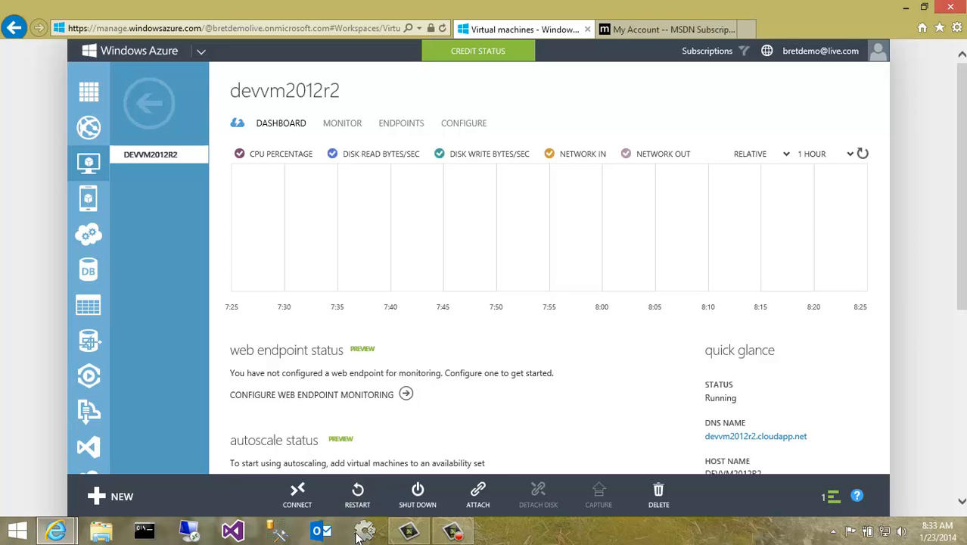
{"action": "left_click", "coordinate": [358, 496]}
{"action": "left_click", "coordinate": [801, 455]}
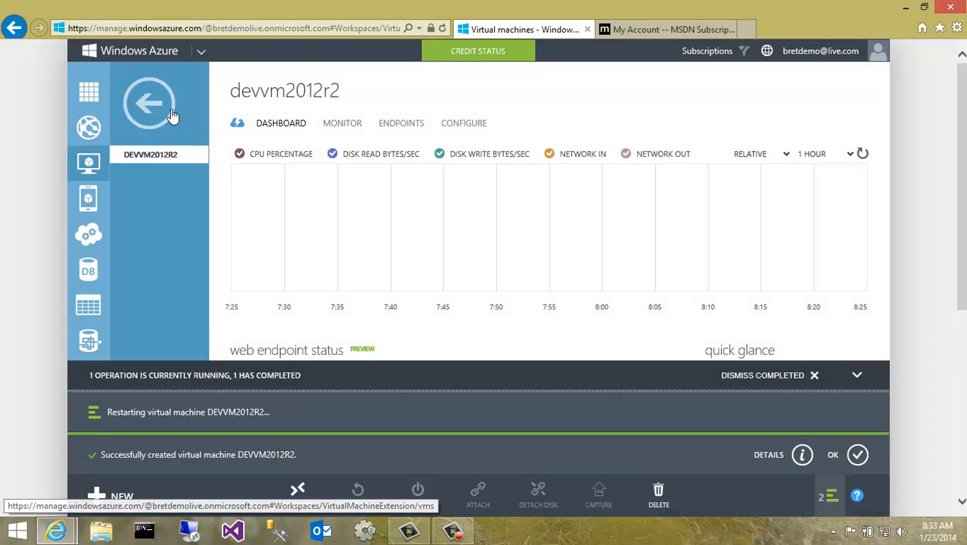
- Try to connect to the restarting virtual machine via Remote Desktop from the virtual machines list
{"action": "left_click", "coordinate": [168, 115]}
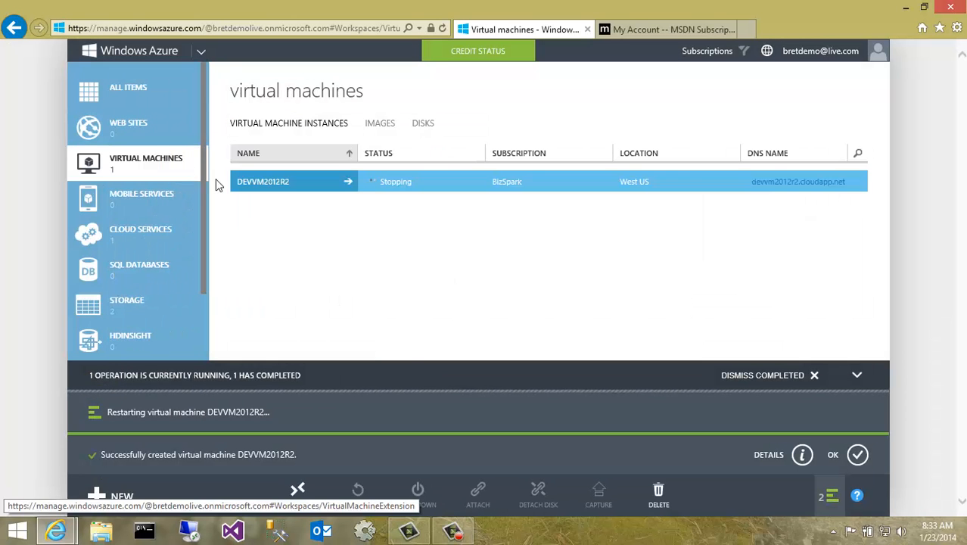
{"action": "double_click", "coordinate": [405, 183]}
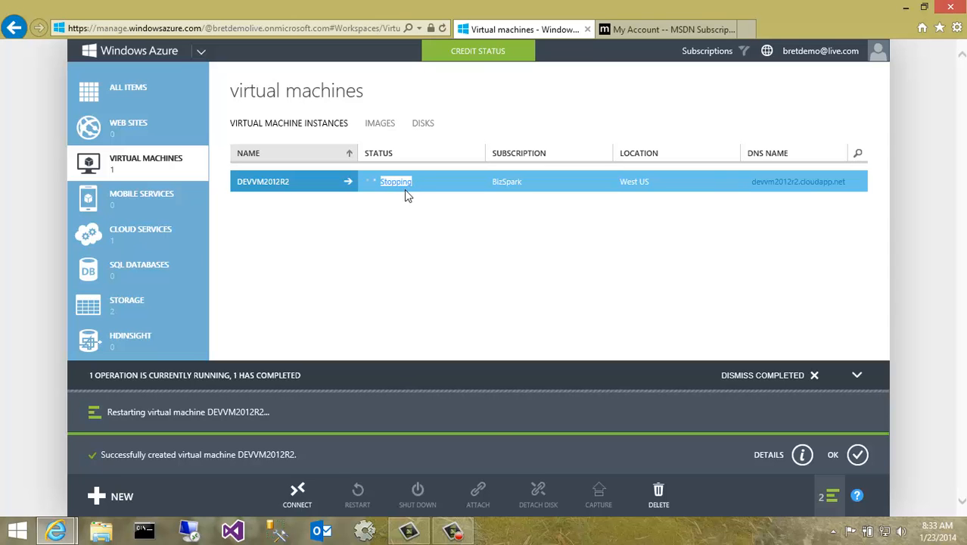
{"action": "left_click", "coordinate": [411, 206]}
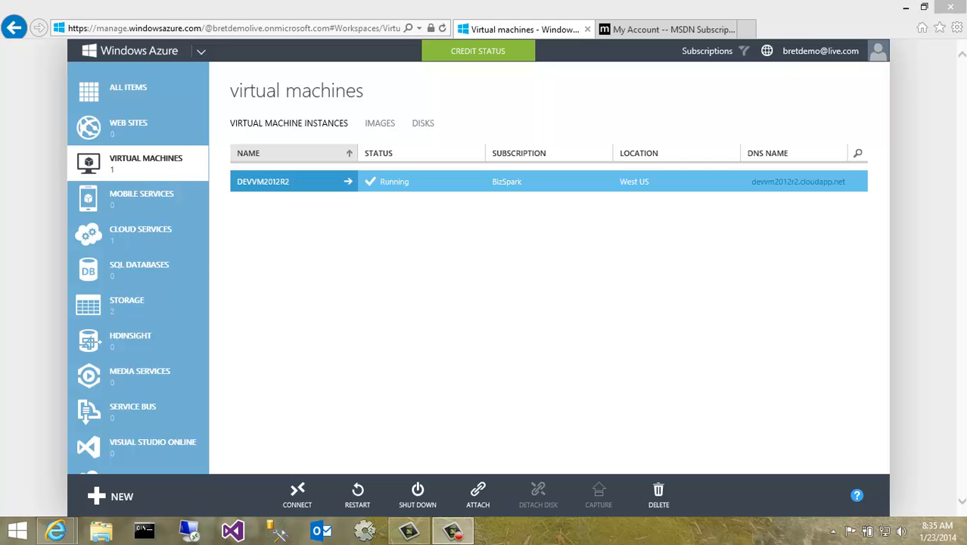
{"action": "left_click", "coordinate": [311, 502]}
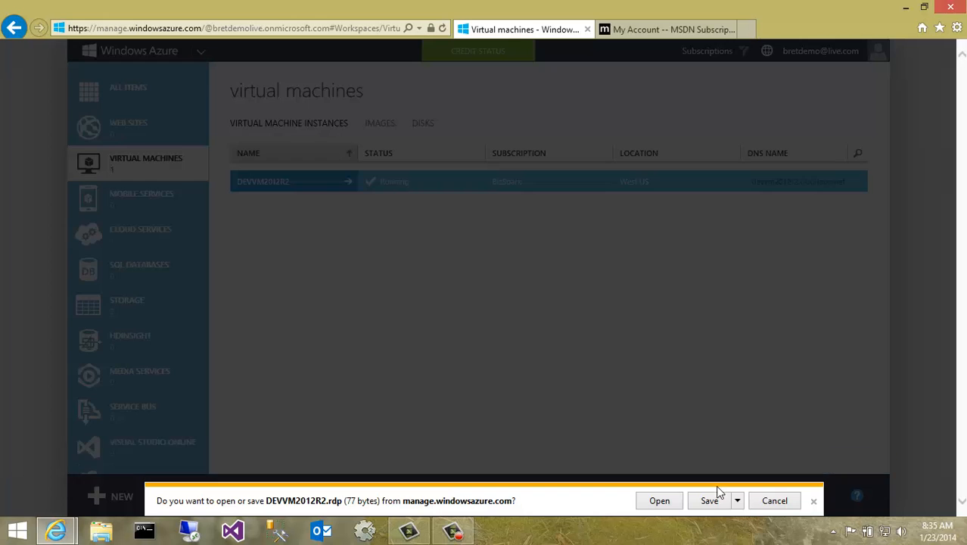
{"action": "left_click", "coordinate": [660, 501]}
{"action": "left_click", "coordinate": [566, 340]}
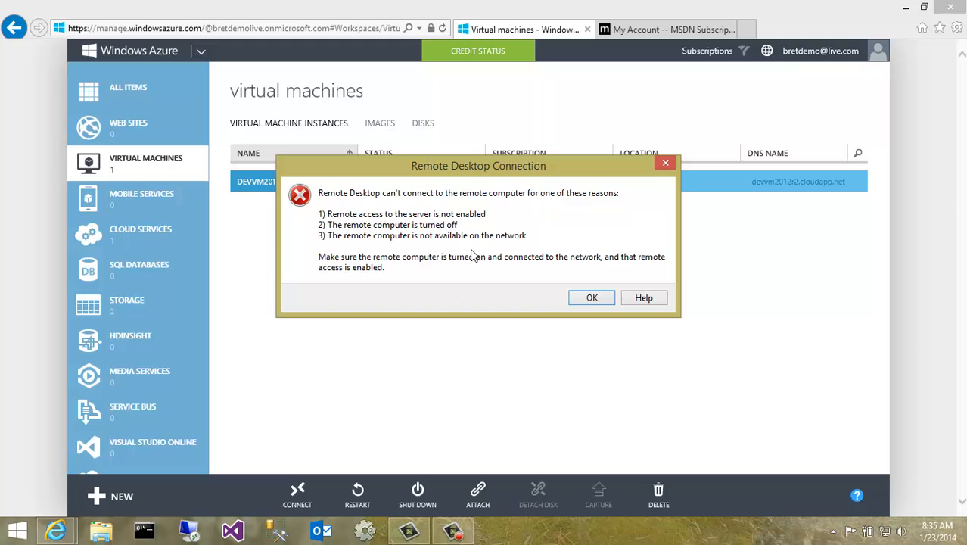
{"action": "left_click", "coordinate": [593, 298]}
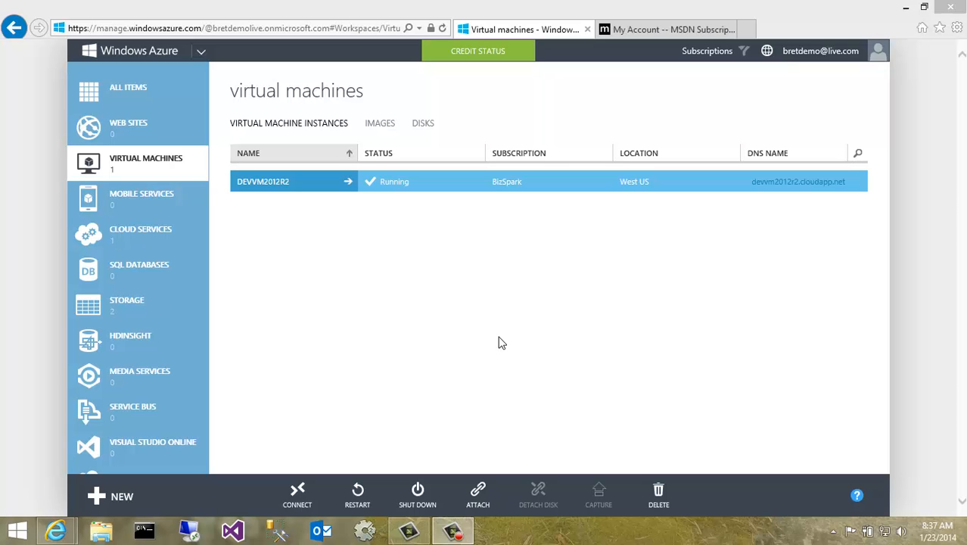
- Connect to the running virtual machine again by opening its Remote Desktop file and sign in as devuser with the account password
{"action": "left_click", "coordinate": [319, 502]}
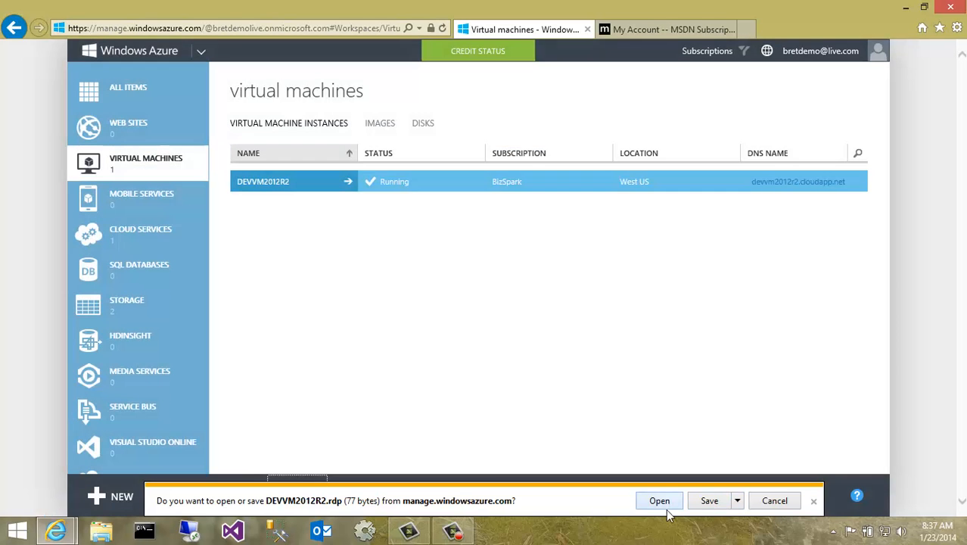
{"action": "left_click", "coordinate": [651, 501]}
{"action": "left_click", "coordinate": [559, 345]}
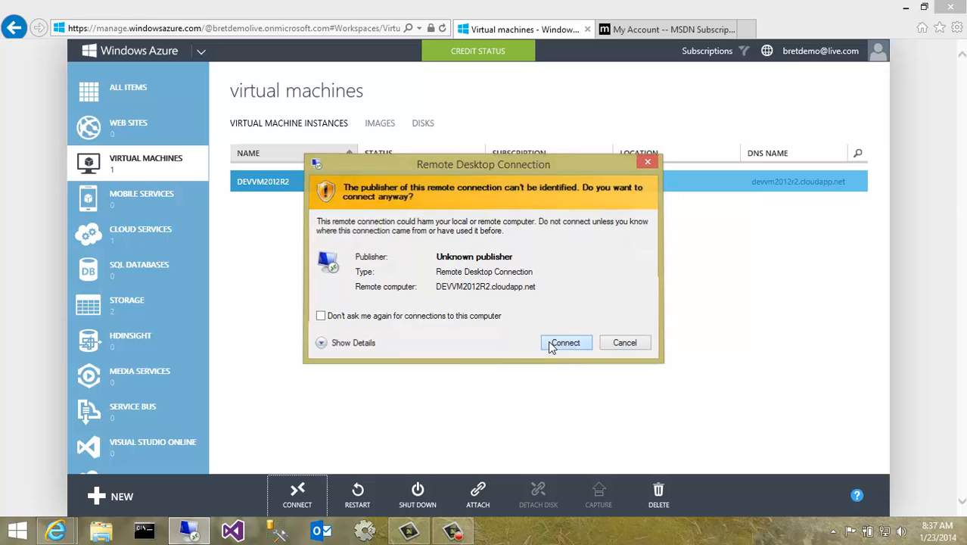
{"action": "type", "text": "••••••••"}
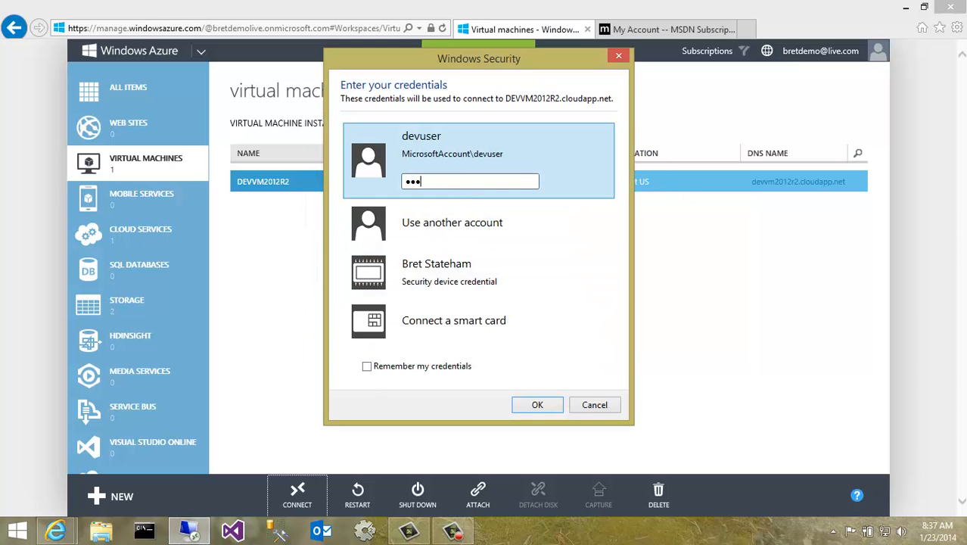
{"action": "key", "text": "Return"}
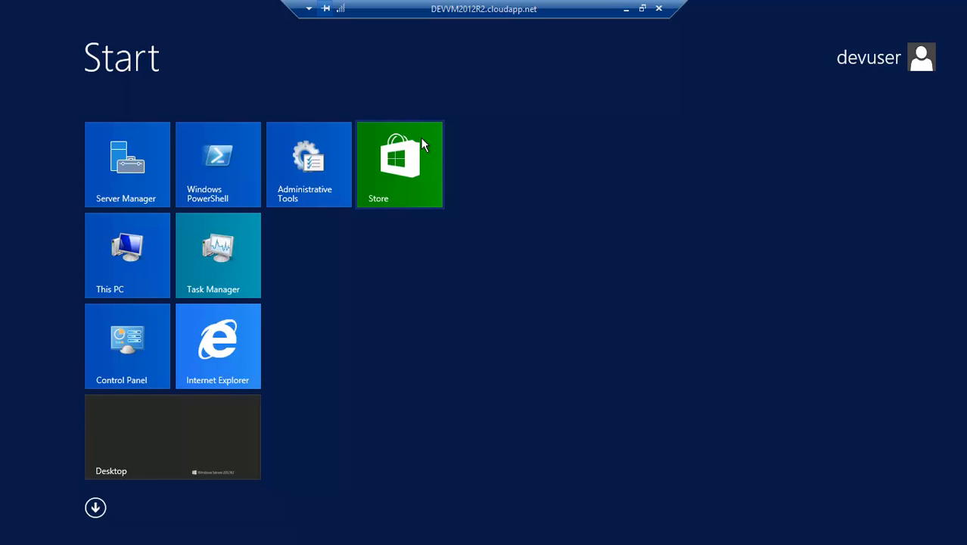
- Open Internet Explorer and accept the recommended security, privacy and compatibility settings
{"action": "left_click", "coordinate": [258, 352]}
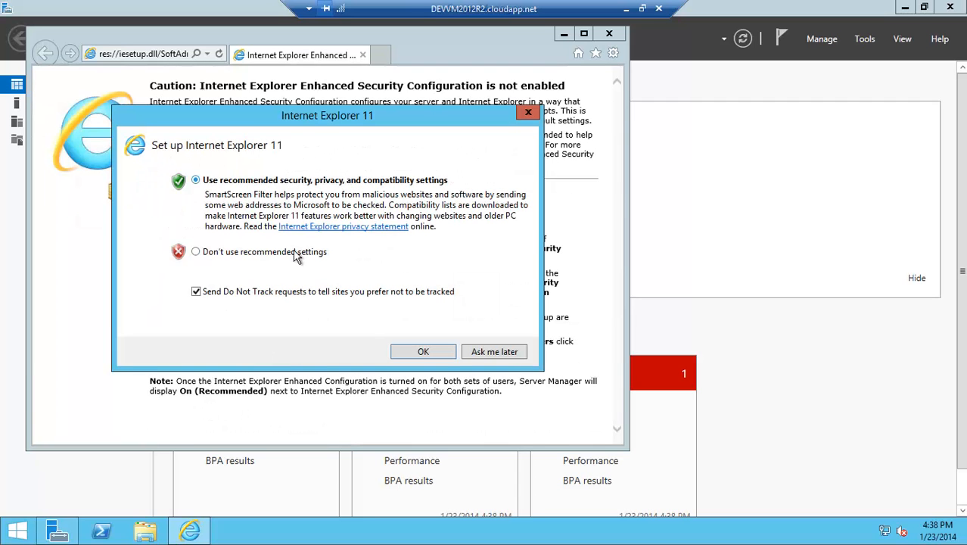
{"action": "left_click", "coordinate": [423, 352]}
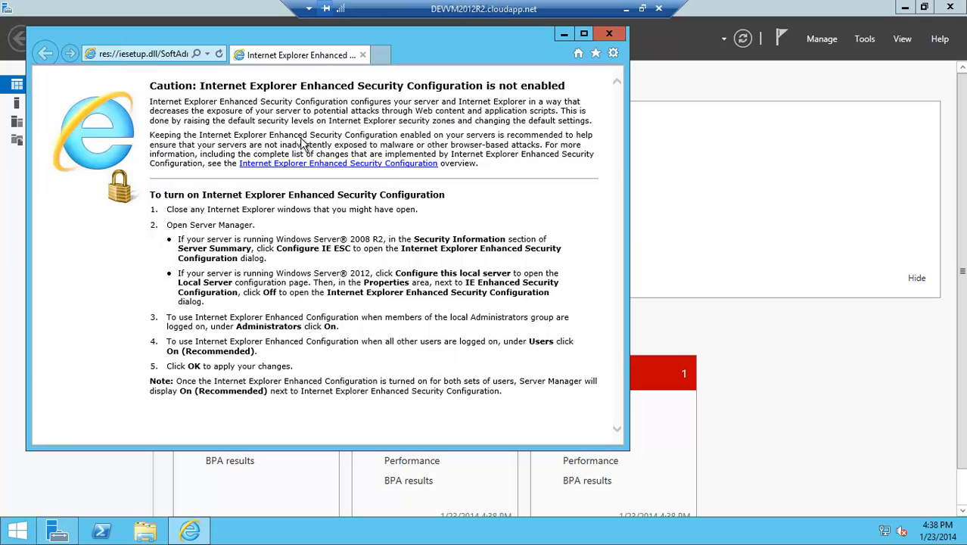
- Browse to bing.com in Internet Explorer
{"action": "left_click_drag", "start_coordinate": [356, 85], "coordinate": [557, 91]}
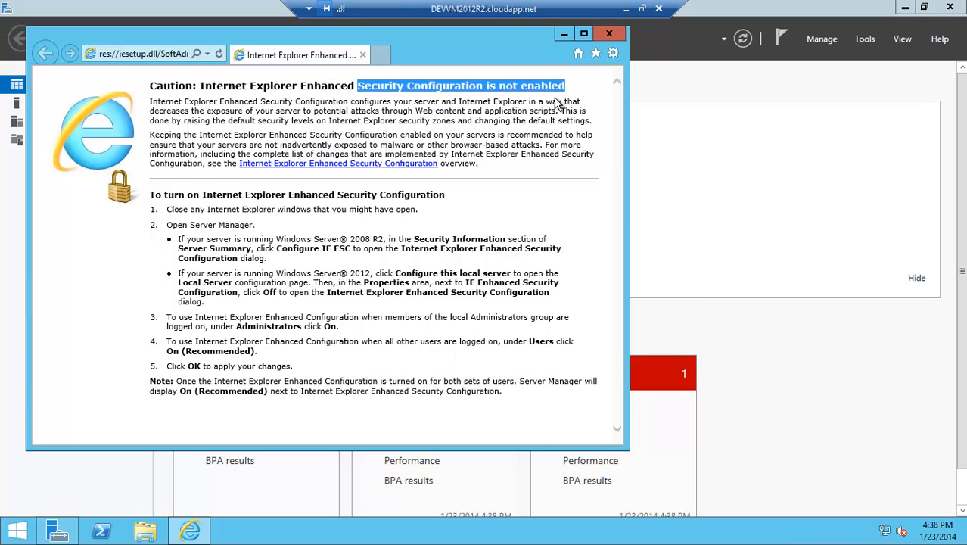
{"action": "left_click", "coordinate": [174, 56]}
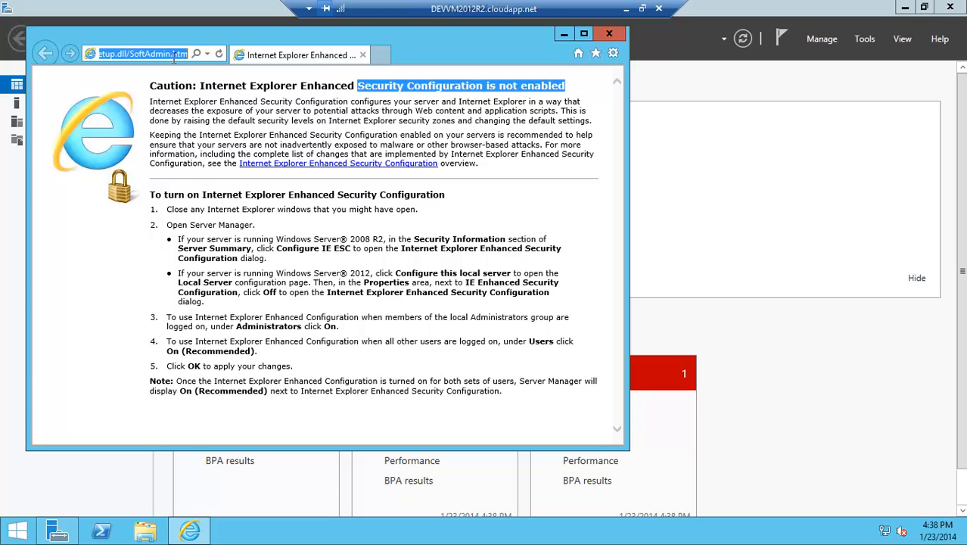
{"action": "type", "text": "bing.com"}
{"action": "key", "text": "Return"}
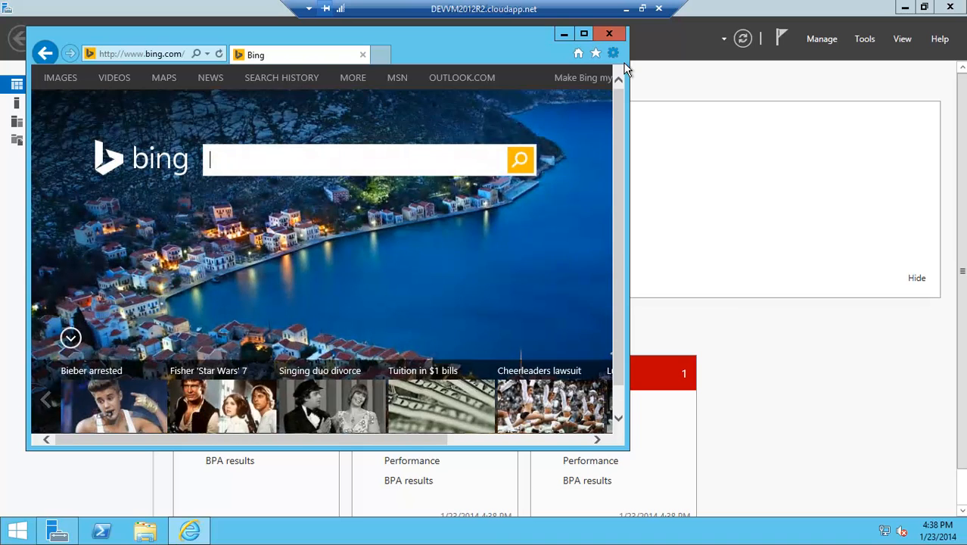
- Open the browser's Internet options dialog and close it again
{"action": "left_click", "coordinate": [617, 56]}
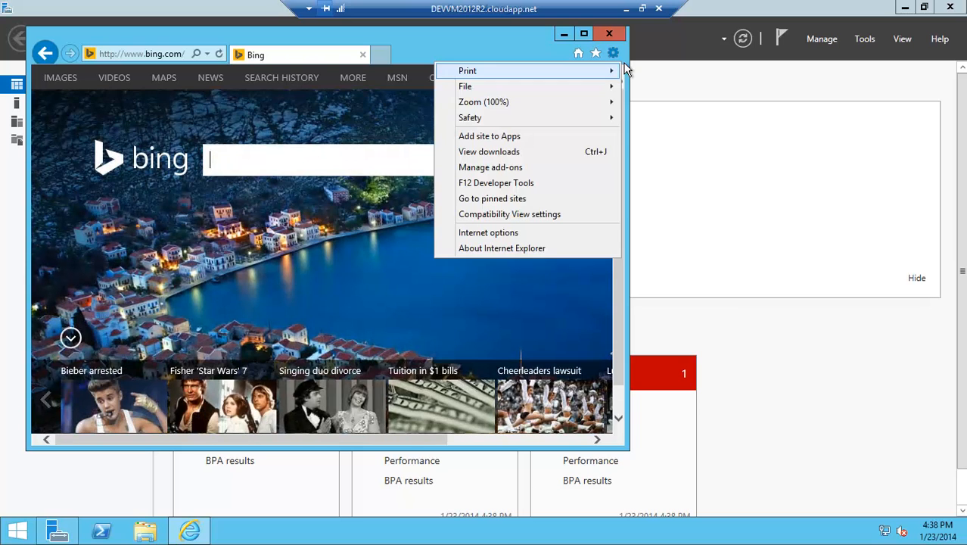
{"action": "left_click", "coordinate": [500, 238]}
{"action": "left_click", "coordinate": [150, 165]}
{"action": "left_click", "coordinate": [301, 403]}
{"action": "left_click", "coordinate": [197, 407]}
- Maximize the browser window and go to visualstudio.com
{"action": "left_click_drag", "start_coordinate": [498, 46], "coordinate": [542, 71]}
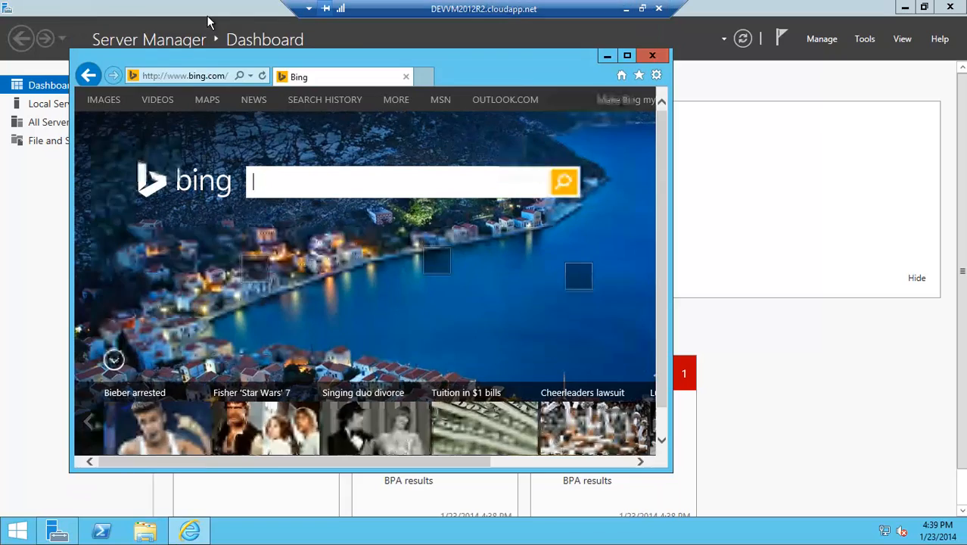
{"action": "double_click", "coordinate": [198, 65]}
{"action": "left_click", "coordinate": [183, 35]}
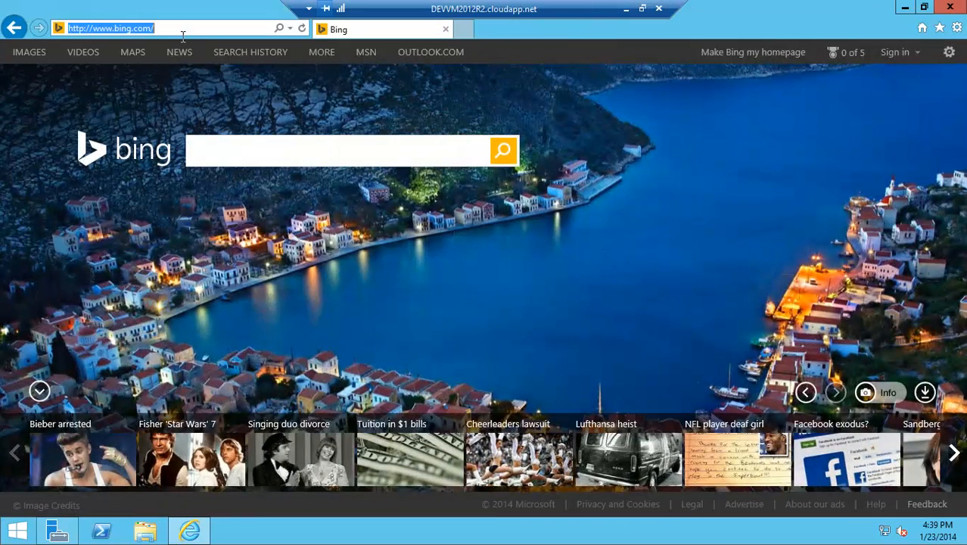
{"action": "type", "text": "visualstu"}
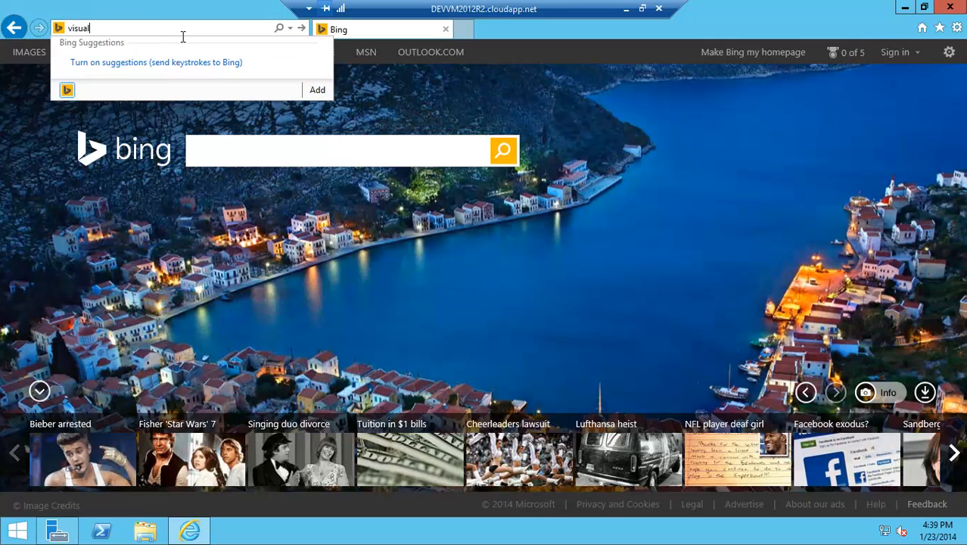
{"action": "type", "text": "dio.com"}
{"action": "key", "text": "Return"}
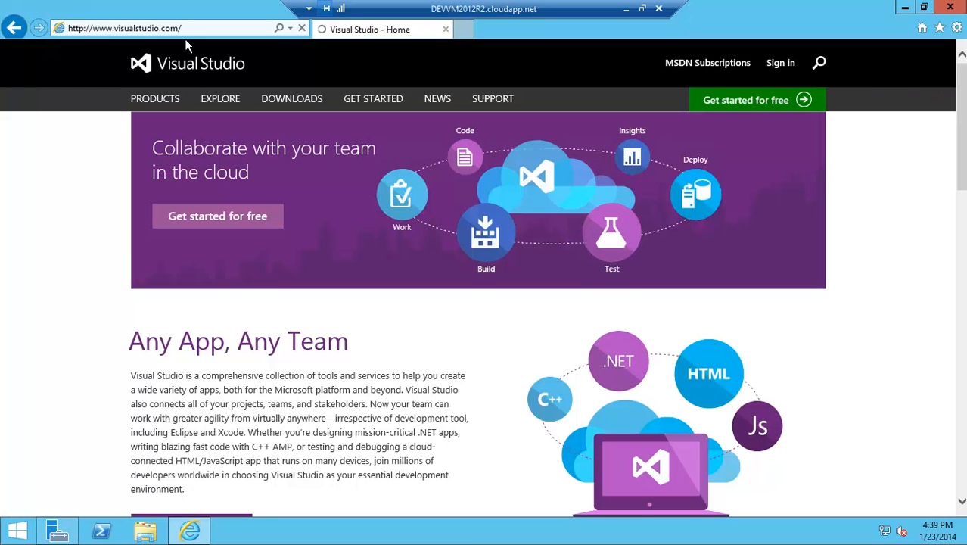
- Browse the Visual Studio Downloads page's free trial and Express editions
{"action": "left_click", "coordinate": [289, 108]}
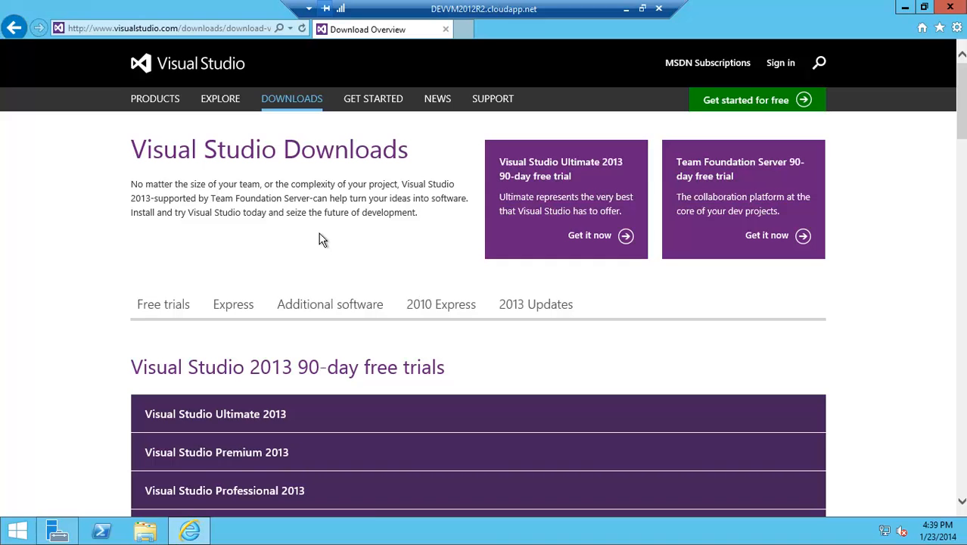
{"action": "left_click", "coordinate": [237, 307]}
{"action": "scroll", "coordinate": [251, 307], "scroll_direction": "down", "scroll_amount": 1}
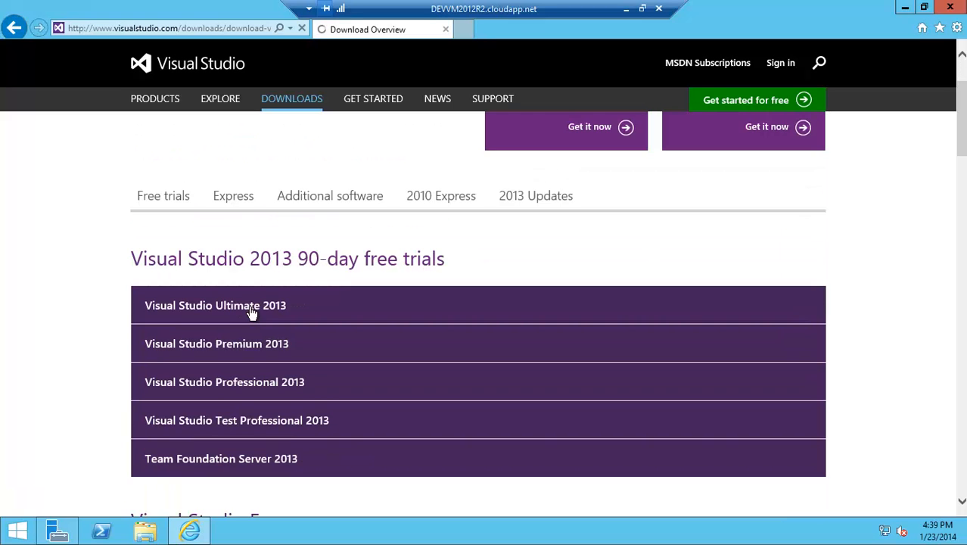
{"action": "scroll", "coordinate": [257, 309], "scroll_direction": "down", "scroll_amount": 2}
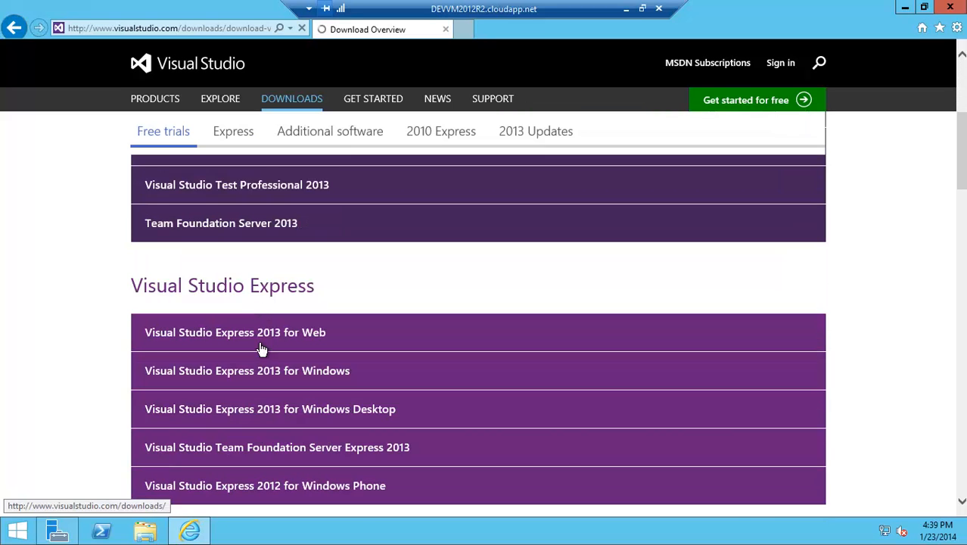
{"action": "scroll", "coordinate": [261, 345], "scroll_direction": "down", "scroll_amount": 1}
{"action": "scroll", "coordinate": [286, 338], "scroll_direction": "down", "scroll_amount": 1}
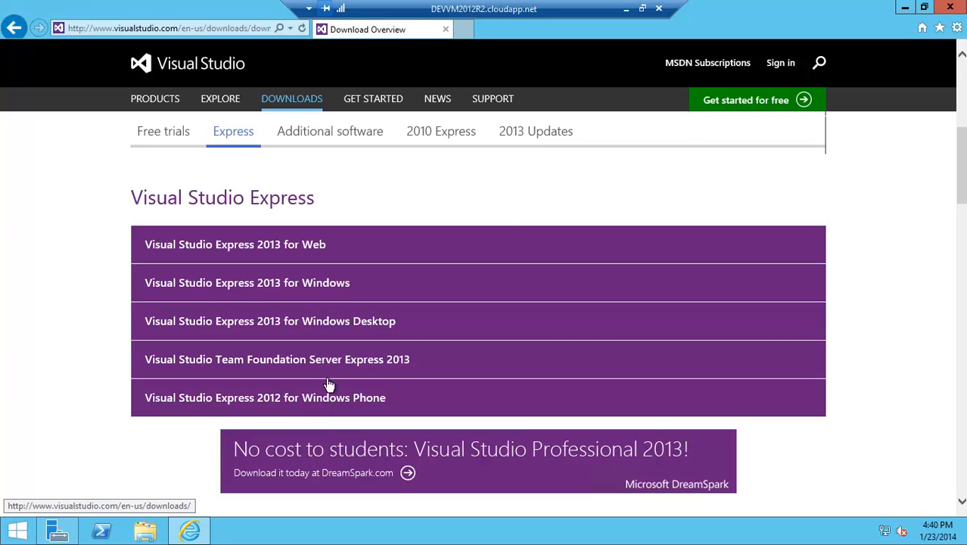
{"action": "scroll", "coordinate": [572, 235], "scroll_direction": "up", "scroll_amount": 5}
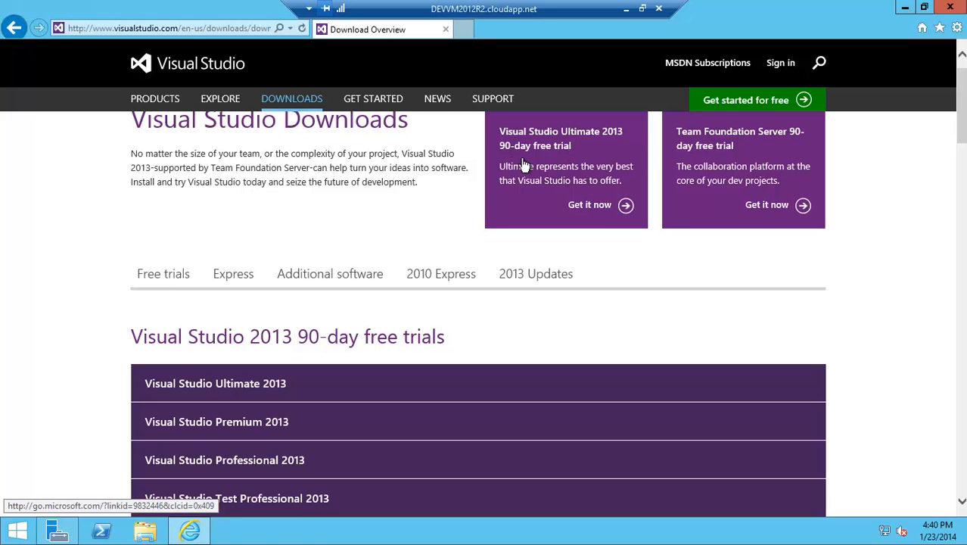
- Go to msdn.com in the browser
{"action": "left_click", "coordinate": [182, 30]}
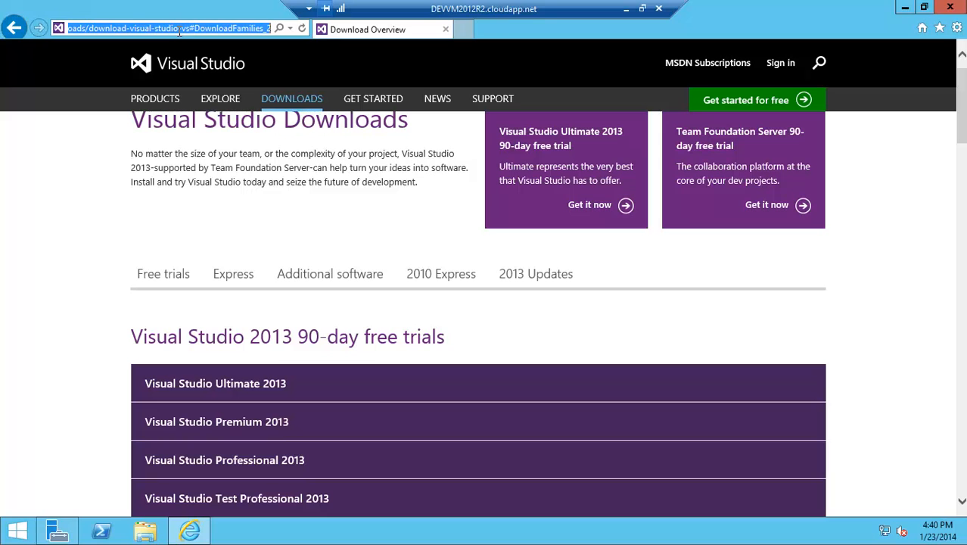
{"action": "type", "text": "msdn.com"}
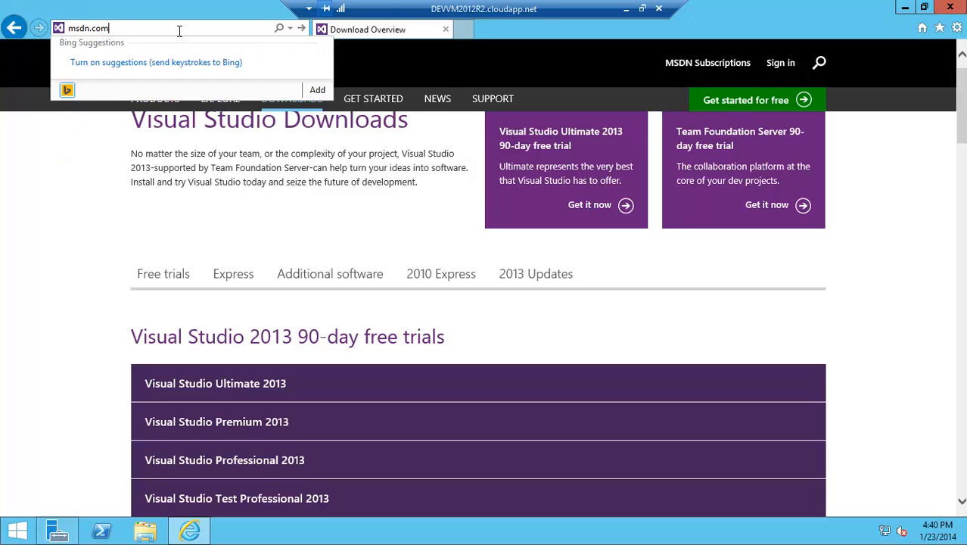
{"action": "key", "text": "Return"}
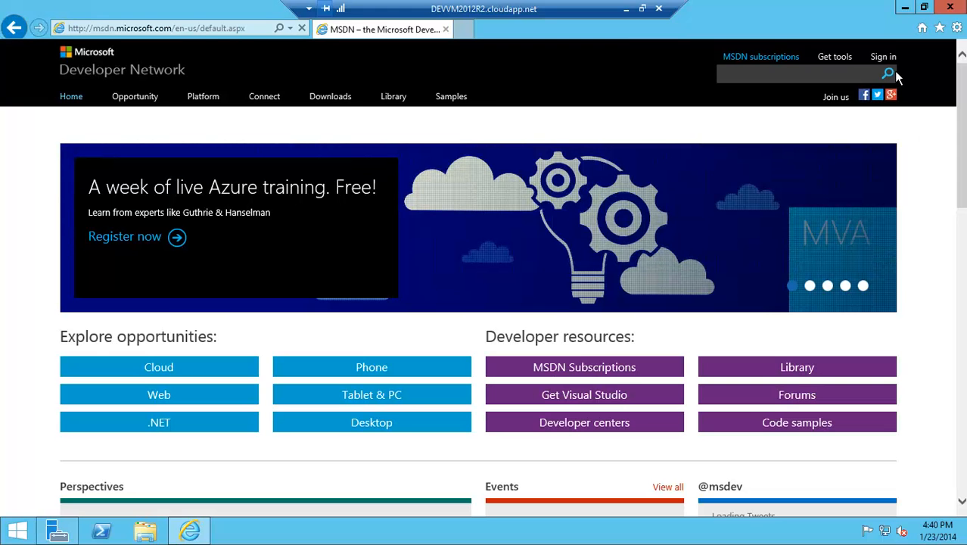
- Sign in to MSDN with the Microsoft account e-mail address and the account password
{"action": "left_click", "coordinate": [894, 62]}
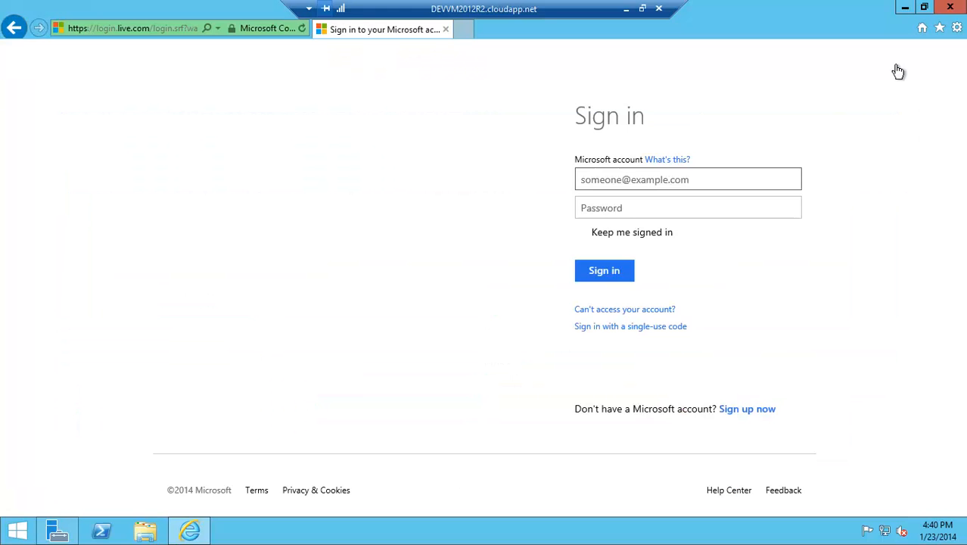
{"action": "left_click", "coordinate": [594, 180]}
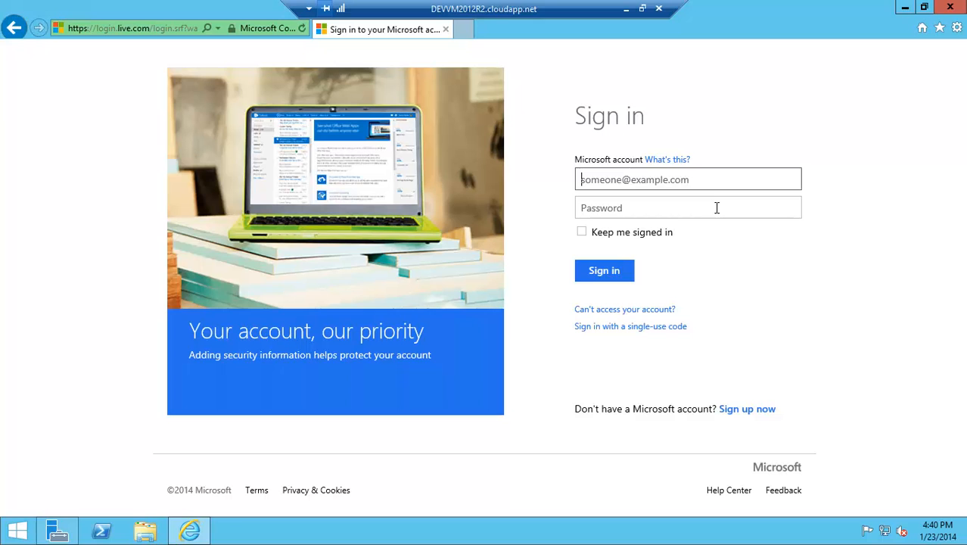
{"action": "key", "text": "Tab"}
{"action": "type", "text": "•••"}
{"action": "key", "text": "BackSpace"}
{"action": "key", "text": "BackSpace"}
{"action": "key", "text": "BackSpace"}
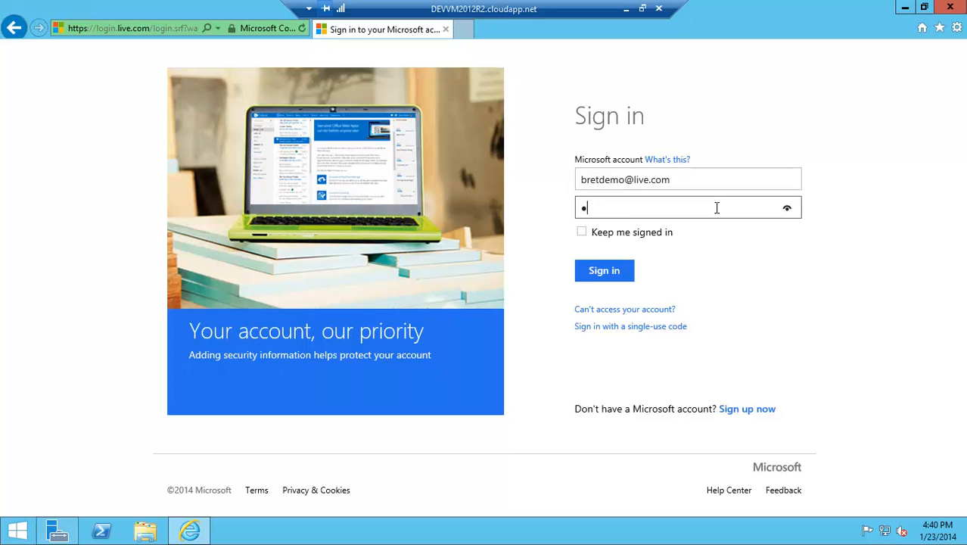
{"action": "type", "text": "••••••••"}
{"action": "key", "text": "Return"}
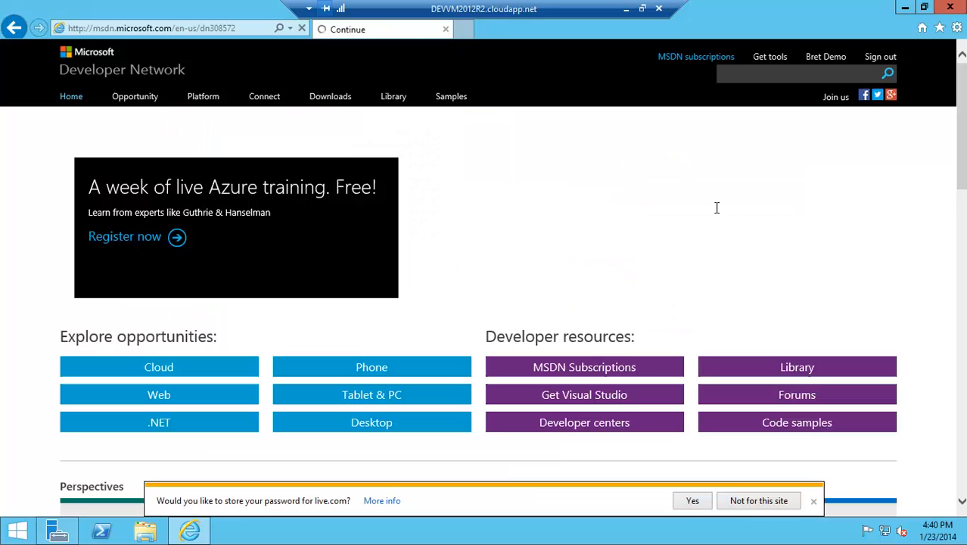
- Open MSDN Subscriber Downloads through Access benefits and list the Visual Studio Ultimate 2013 downloads
{"action": "left_click", "coordinate": [720, 70]}
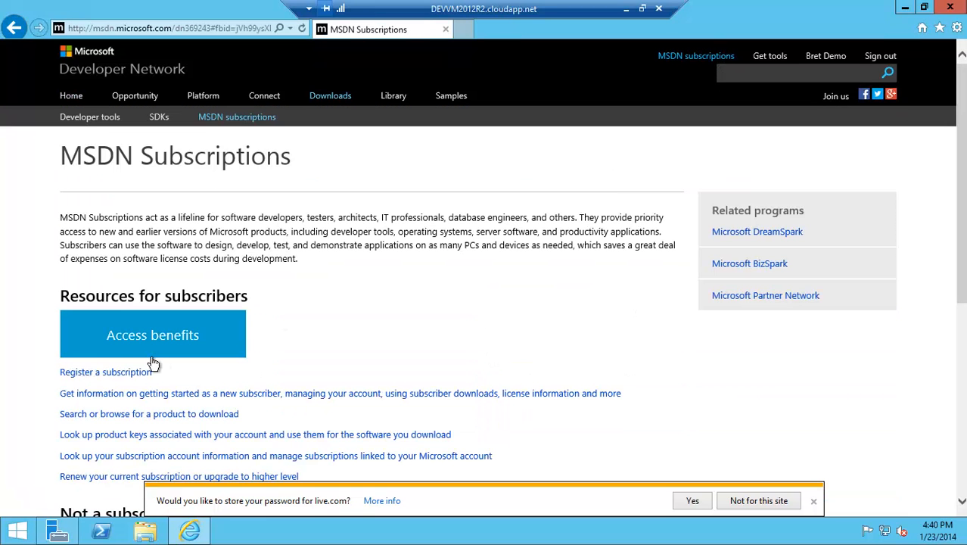
{"action": "left_click", "coordinate": [152, 344]}
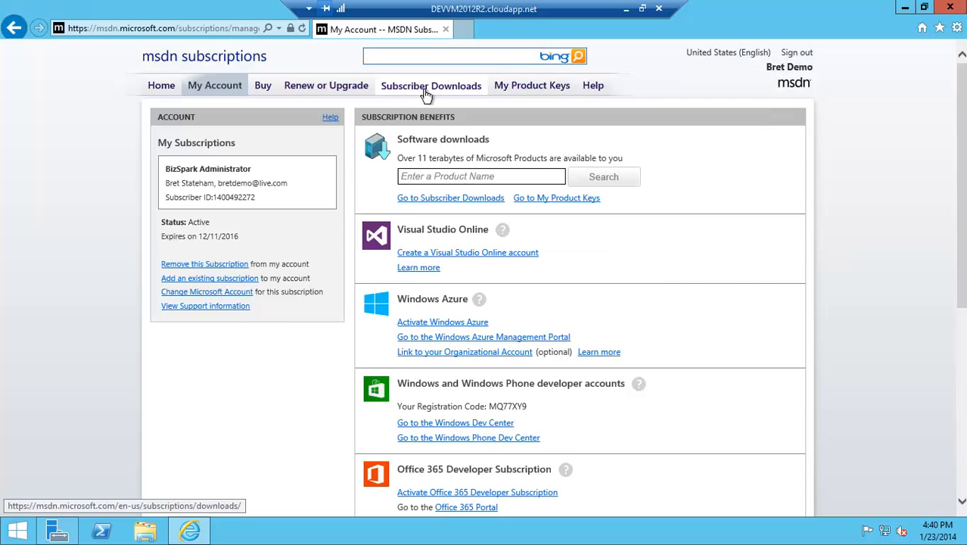
{"action": "left_click", "coordinate": [428, 88]}
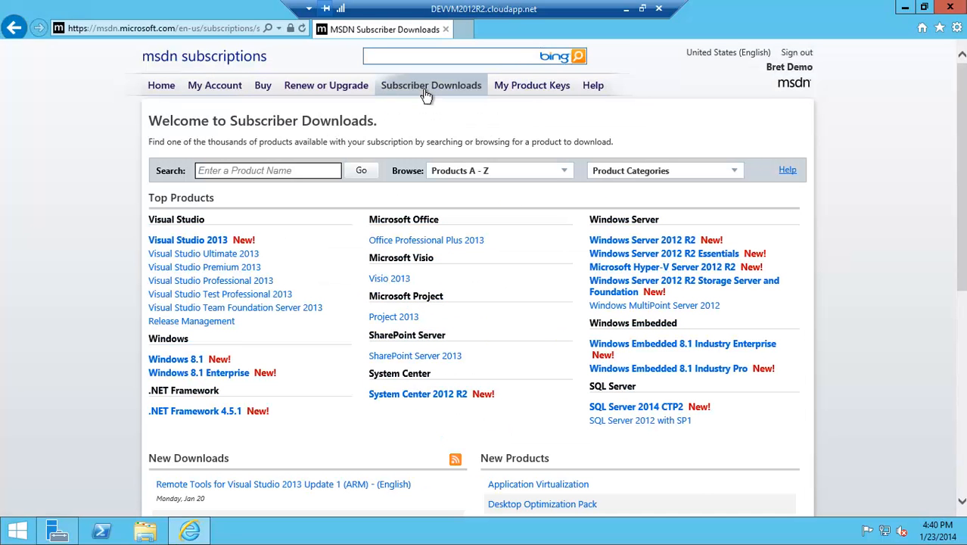
{"action": "left_click", "coordinate": [241, 256]}
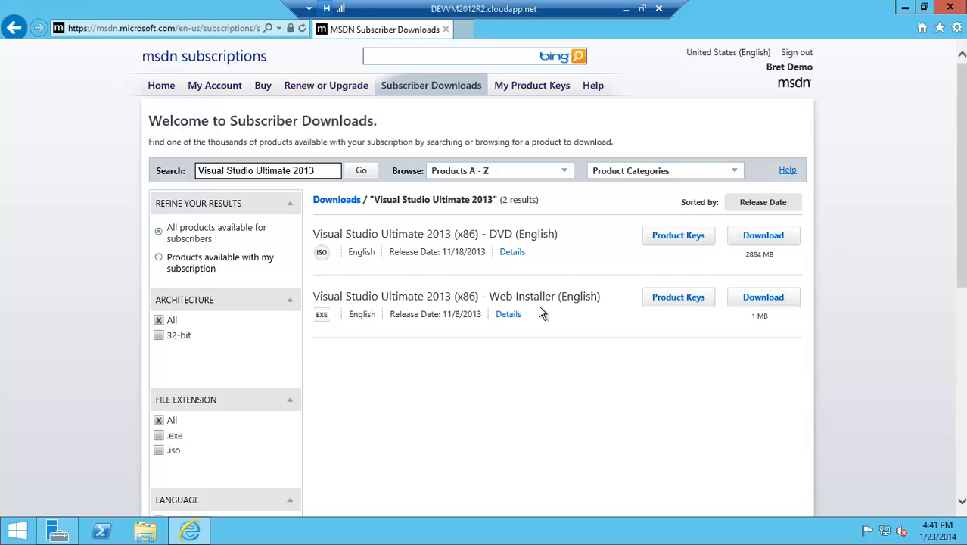
- View the Web Installer's product keys, then download and run the Visual Studio Ultimate 2013 Web Installer
{"action": "left_click", "coordinate": [691, 305]}
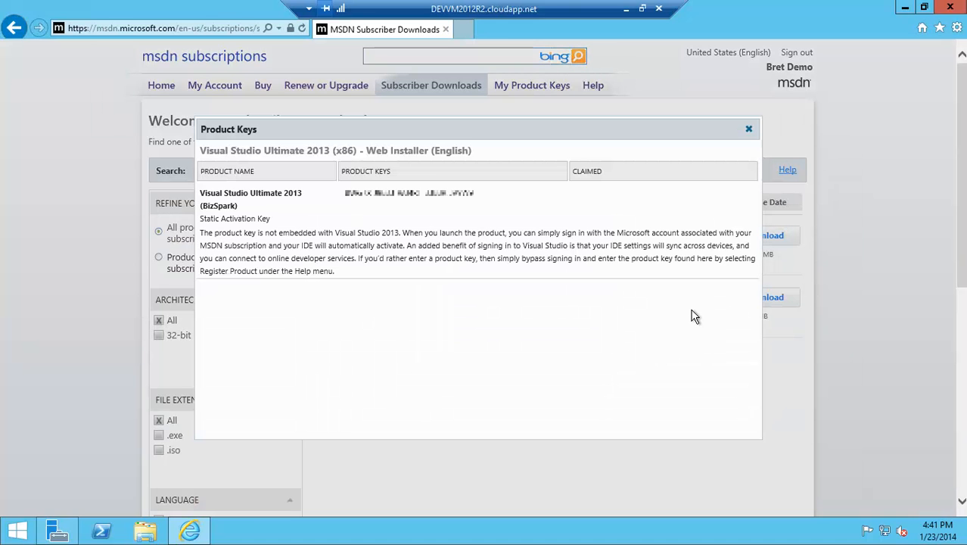
{"action": "left_click", "coordinate": [749, 128]}
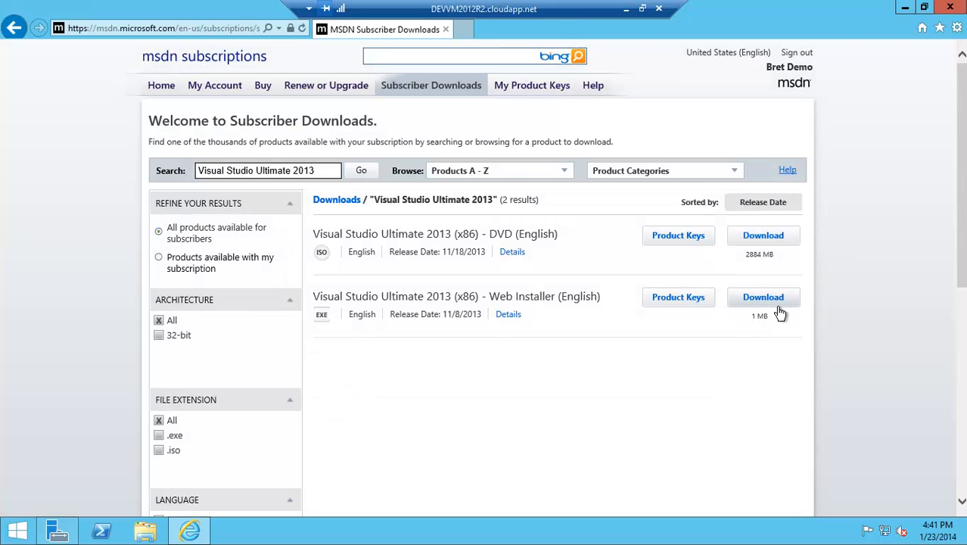
{"action": "left_click", "coordinate": [779, 309]}
{"action": "left_click", "coordinate": [681, 502]}
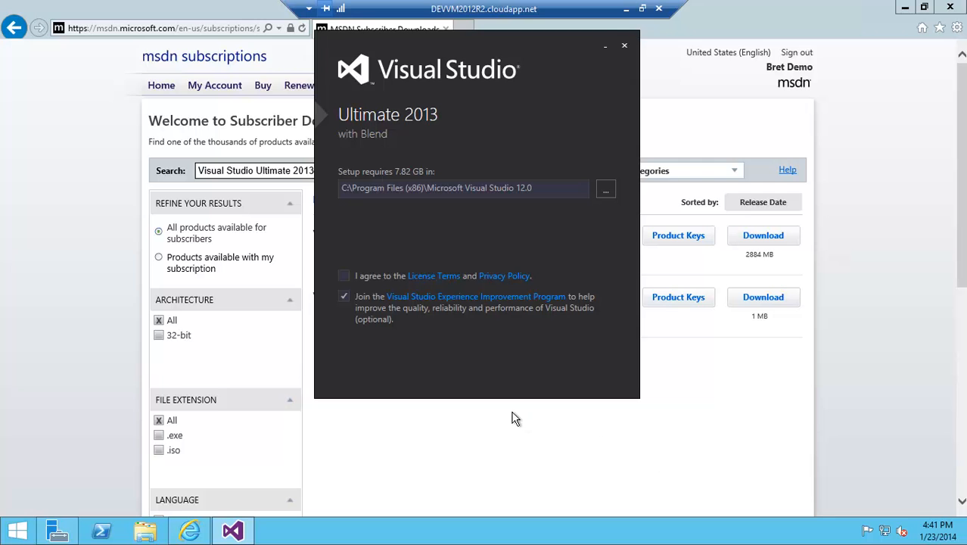
- Accept the license terms, add Store apps tools and Windows Phone 8.0 SDK to the optional features, and install
{"action": "left_click", "coordinate": [353, 283]}
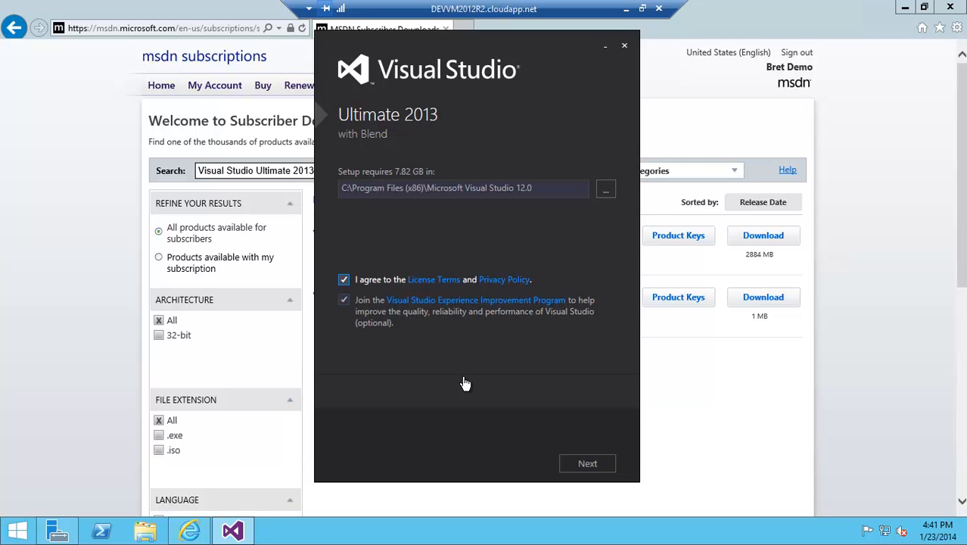
{"action": "left_click", "coordinate": [588, 467]}
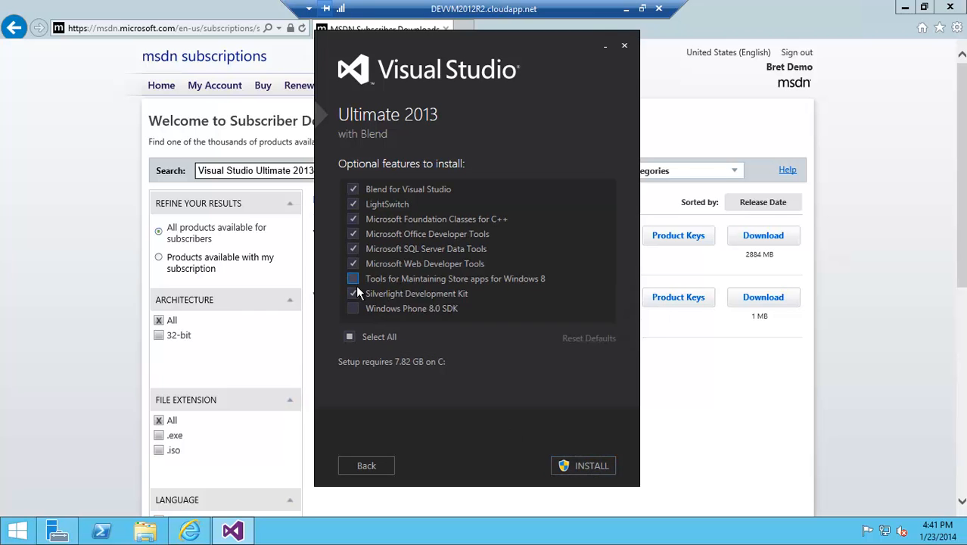
{"action": "left_click", "coordinate": [365, 283]}
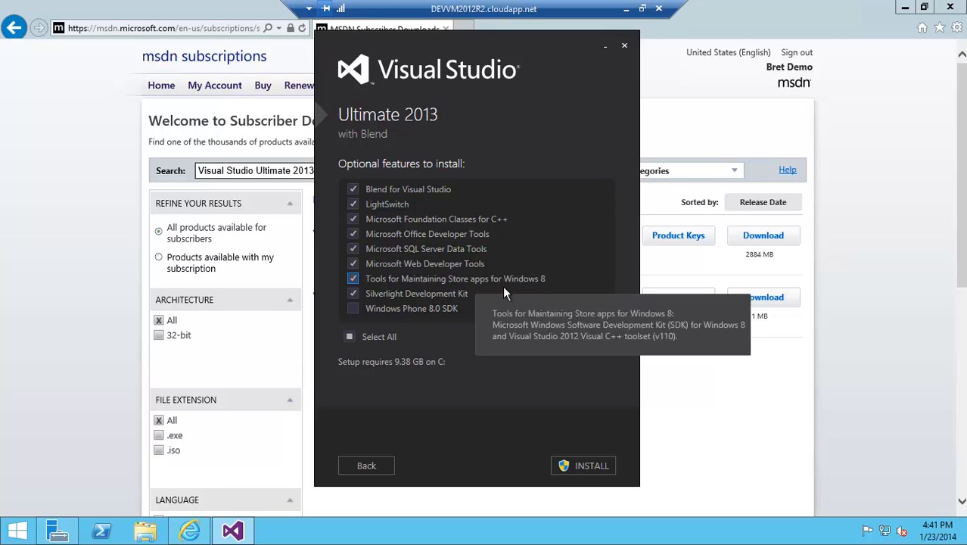
{"action": "left_click", "coordinate": [361, 315]}
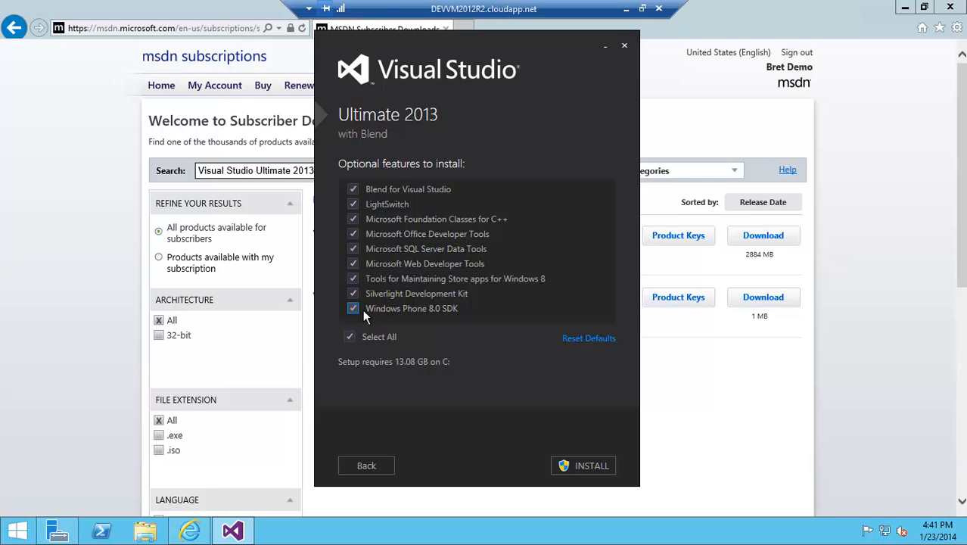
{"action": "left_click", "coordinate": [580, 476]}
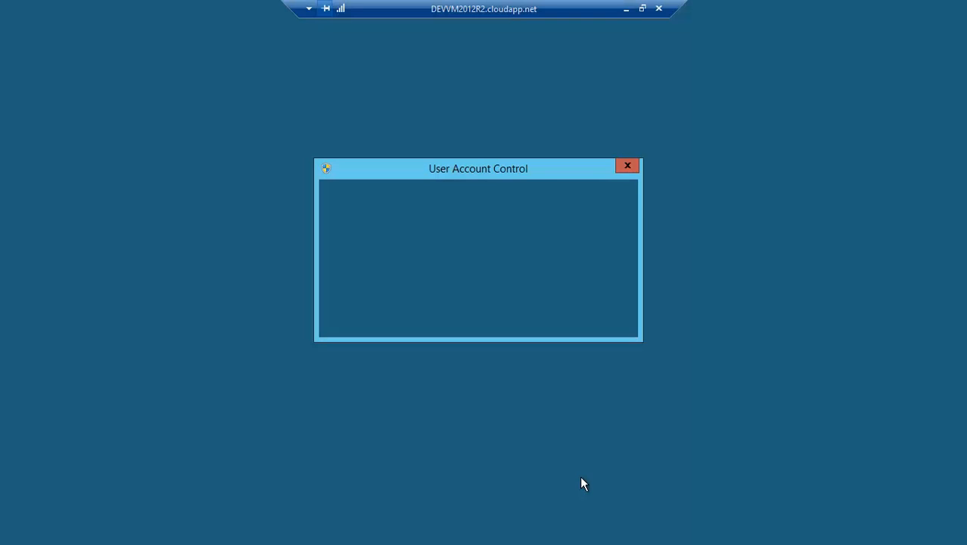
{"action": "left_click", "coordinate": [554, 299]}
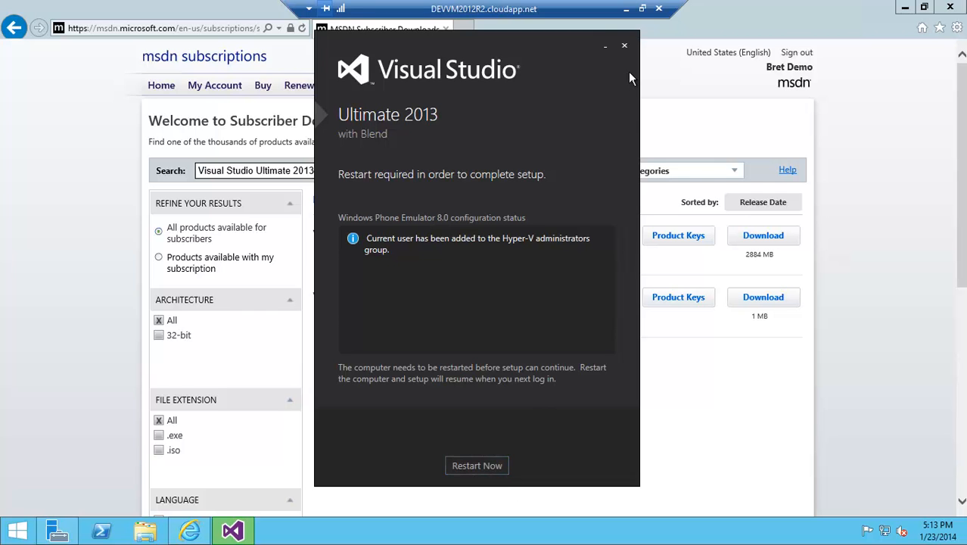
- Close the setup's restart prompt, disconnect the remote session, and restart the DEVVM2012R2 virtual machine from the Azure portal
{"action": "left_click", "coordinate": [628, 50]}
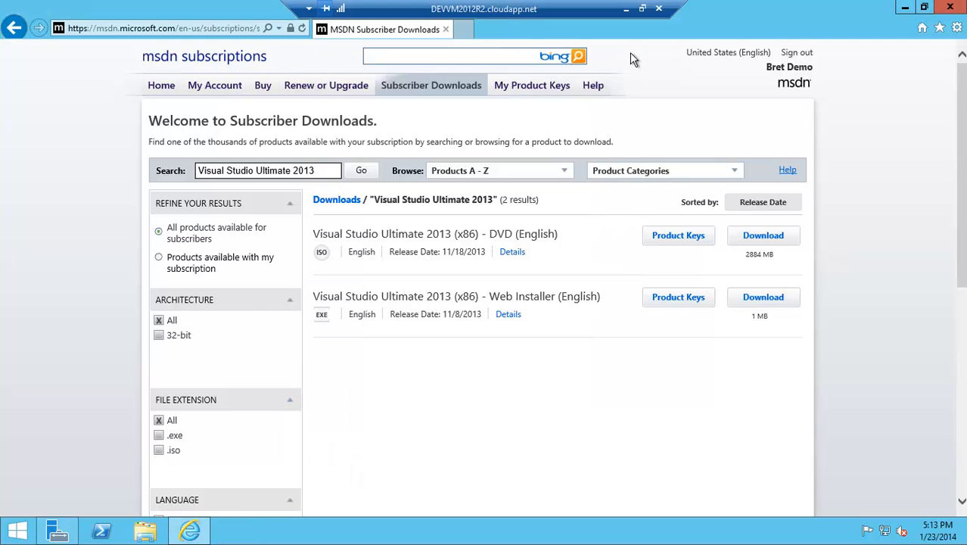
{"action": "left_click", "coordinate": [659, 8]}
{"action": "left_click", "coordinate": [532, 296]}
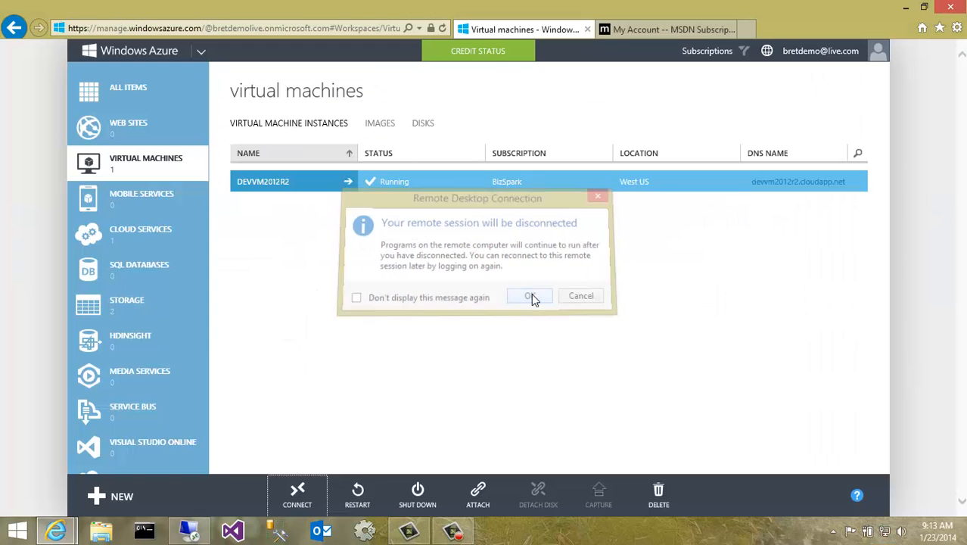
{"action": "left_click", "coordinate": [363, 493]}
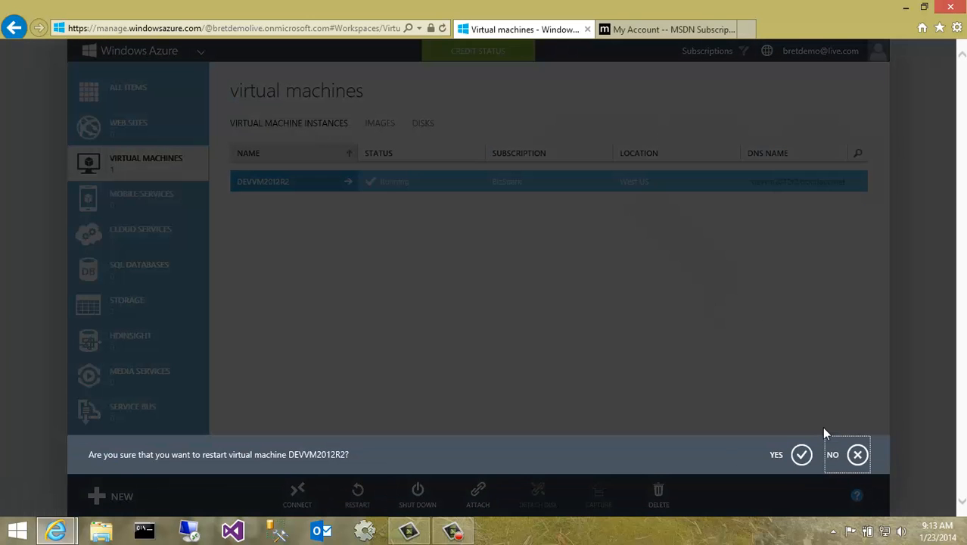
{"action": "left_click", "coordinate": [807, 458]}
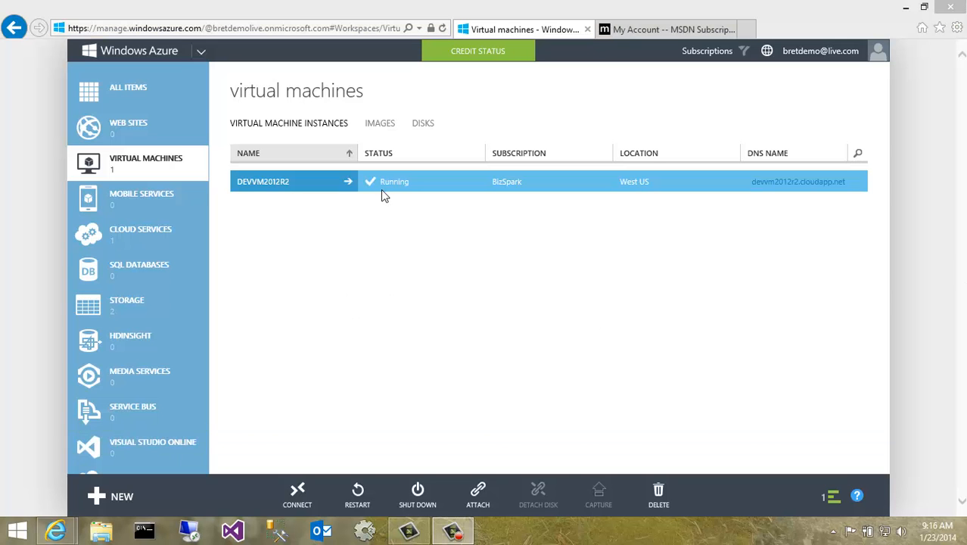
- Reconnect to the virtual machine over Remote Desktop, entering the devuser account password
{"action": "left_click", "coordinate": [311, 503]}
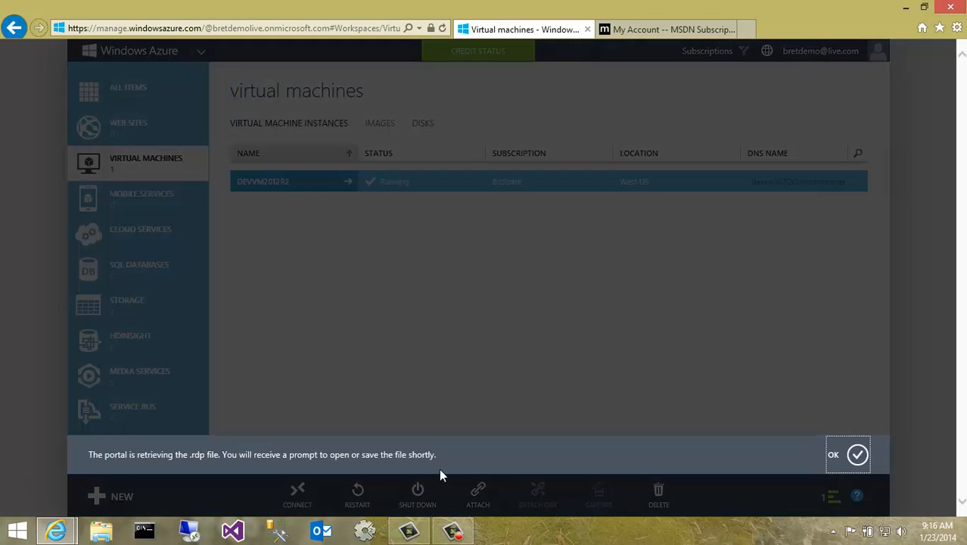
{"action": "left_click", "coordinate": [857, 455]}
{"action": "left_click", "coordinate": [659, 500]}
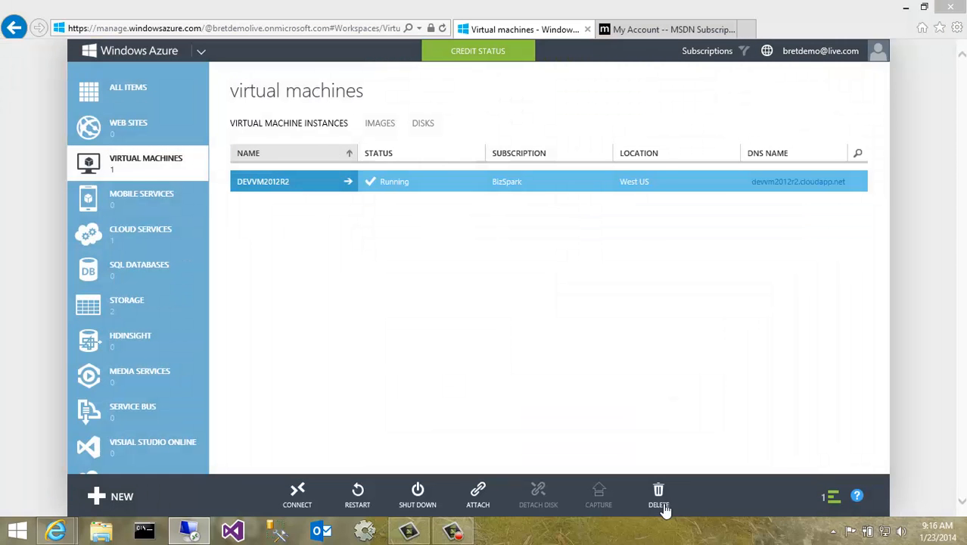
{"action": "left_click", "coordinate": [567, 344]}
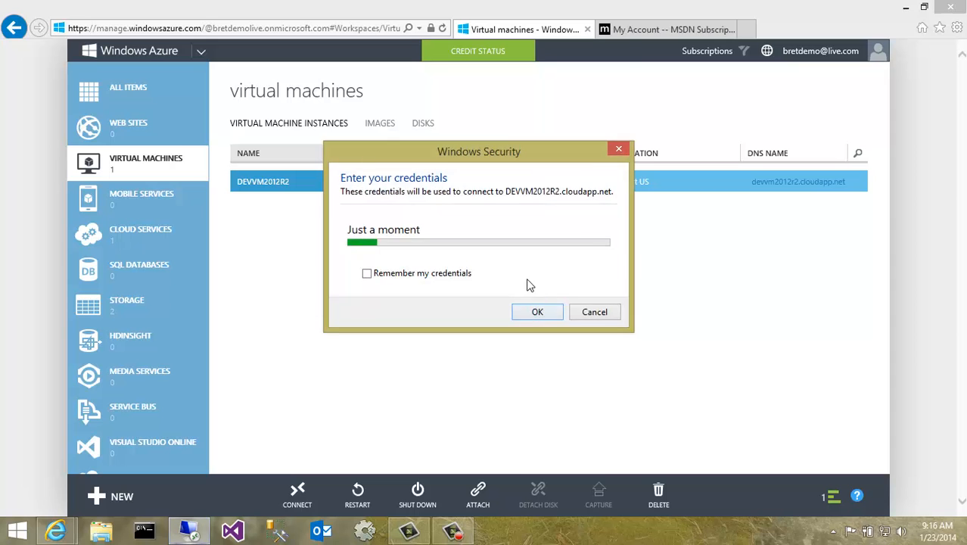
{"action": "type", "text": "•••••••"}
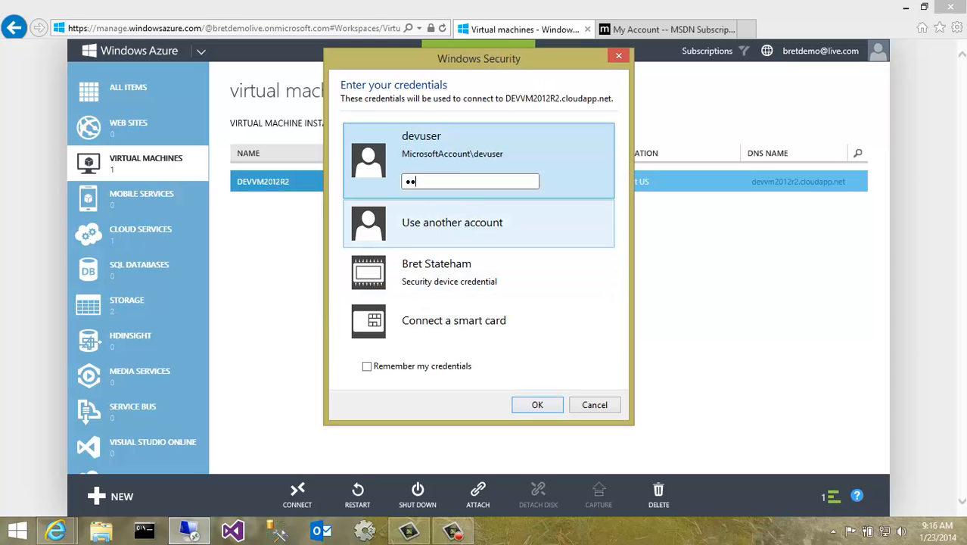
{"action": "key", "text": "Return"}
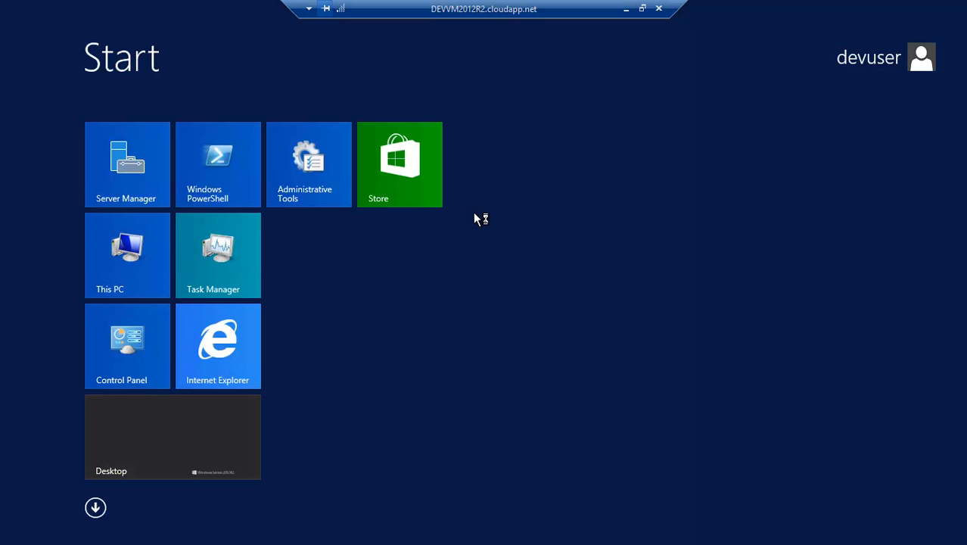
- Go to the desktop and launch Visual Studio from the completed setup window
{"action": "left_click", "coordinate": [224, 453]}
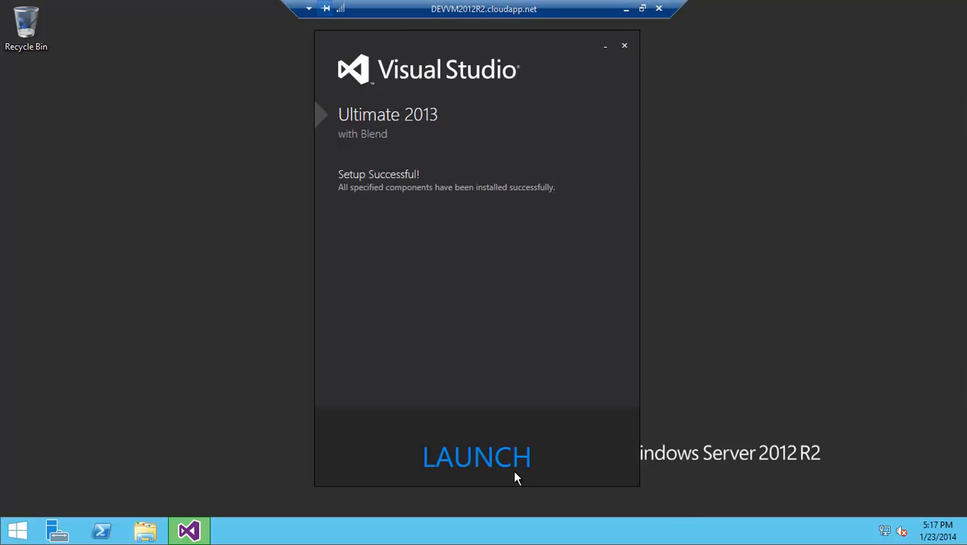
{"action": "left_click", "coordinate": [503, 472]}
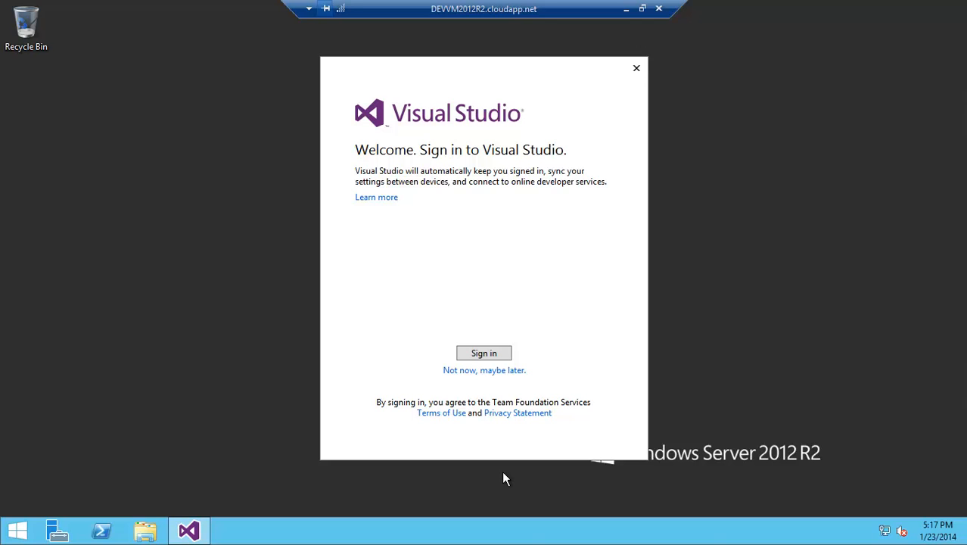
- Sign in to Visual Studio with the Microsoft account e-mail address and the account password
{"action": "left_click", "coordinate": [494, 371]}
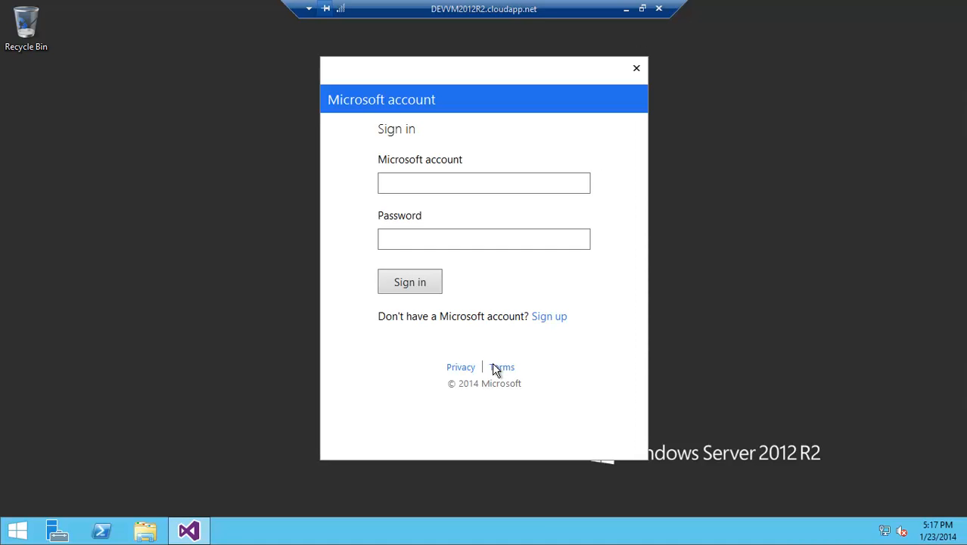
{"action": "left_click", "coordinate": [413, 181]}
{"action": "key", "text": "Tab"}
{"action": "type", "text": "••••••••"}
{"action": "key", "text": "Return"}
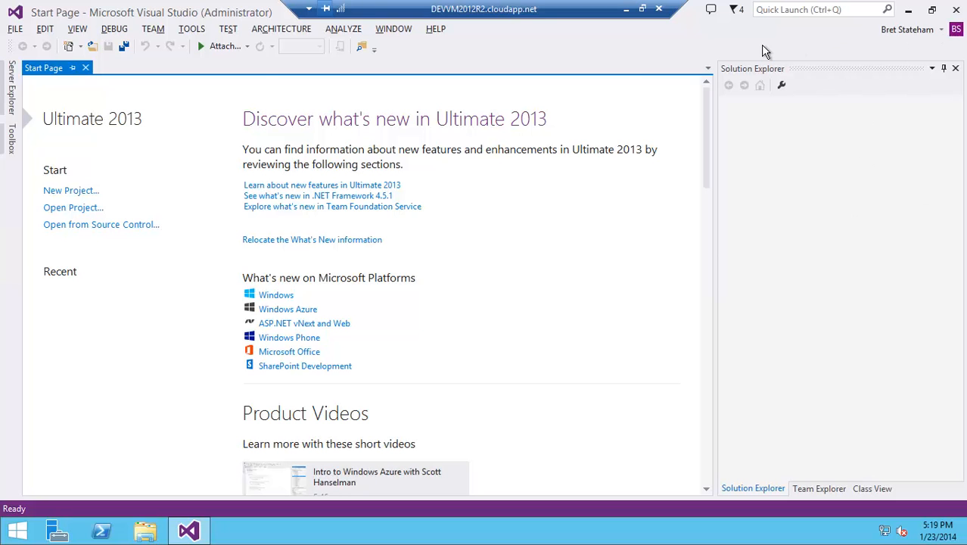
- Open the New Project dialog to look at the available templates, then close it
{"action": "left_click", "coordinate": [17, 30]}
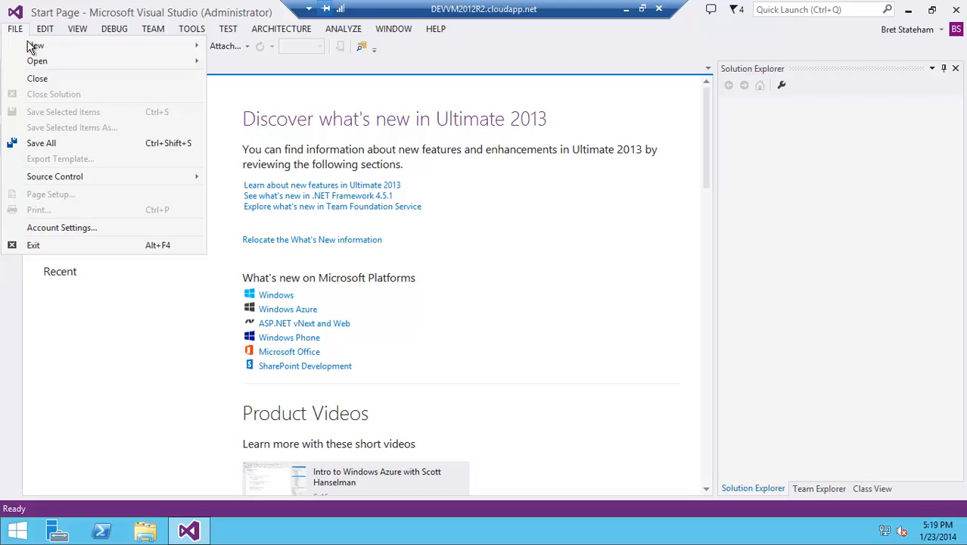
{"action": "mouse_move", "coordinate": [44, 53]}
{"action": "left_click", "coordinate": [238, 50]}
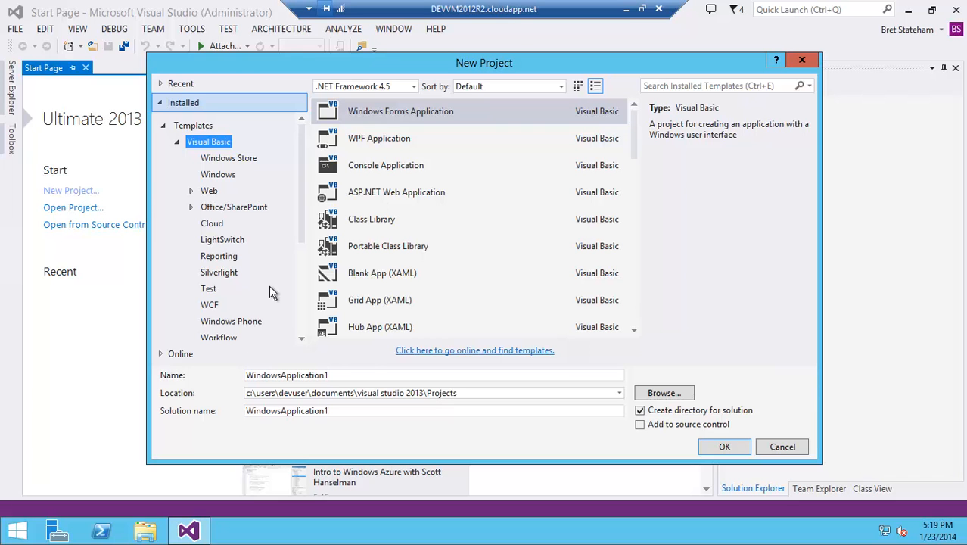
{"action": "left_click", "coordinate": [813, 67]}
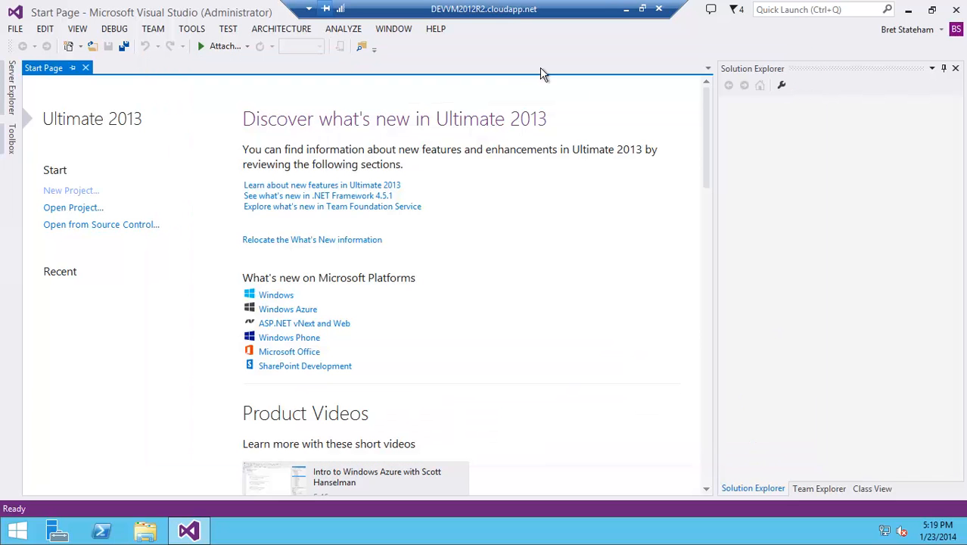
- Open Extensions and Updates, find the product updates, and download and run Visual Studio 2013 Update 1
{"action": "left_click", "coordinate": [193, 29]}
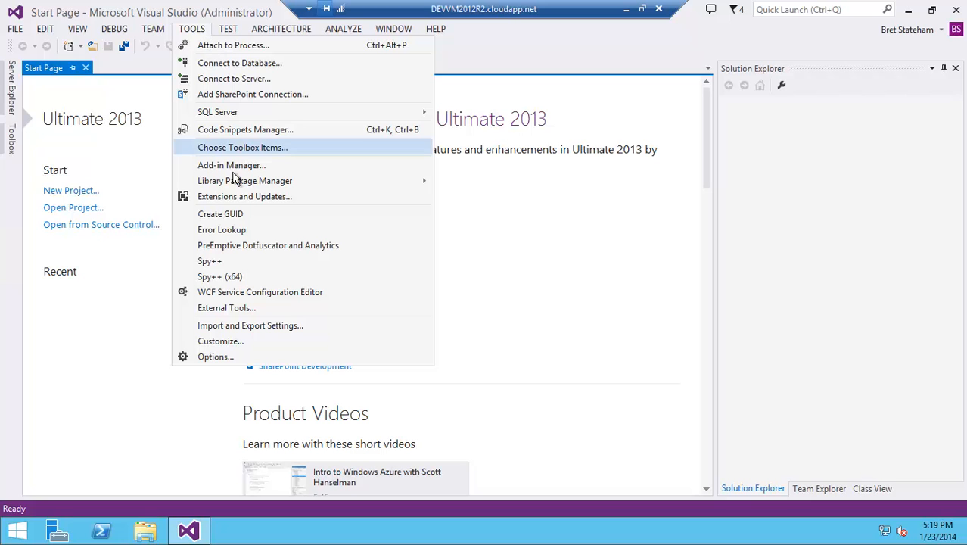
{"action": "left_click", "coordinate": [237, 199]}
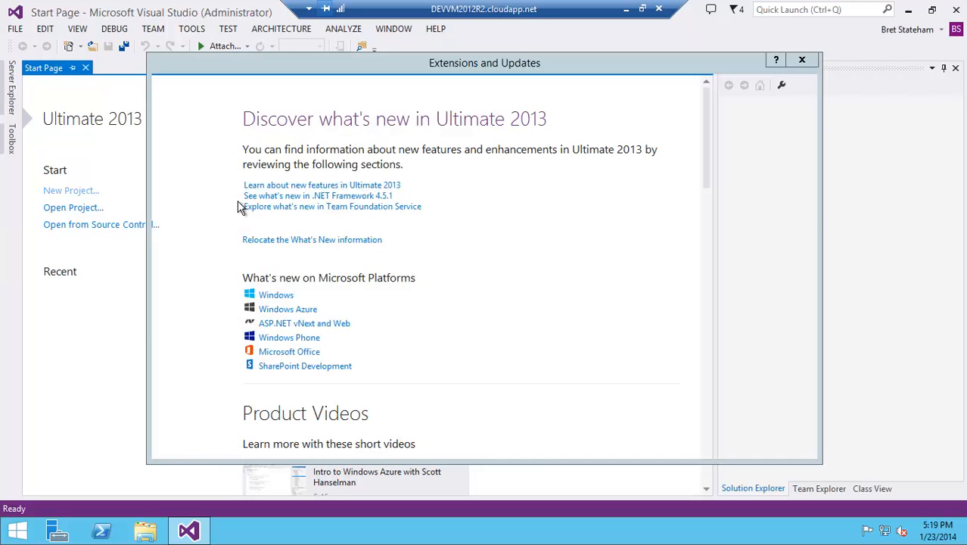
{"action": "left_click", "coordinate": [189, 229]}
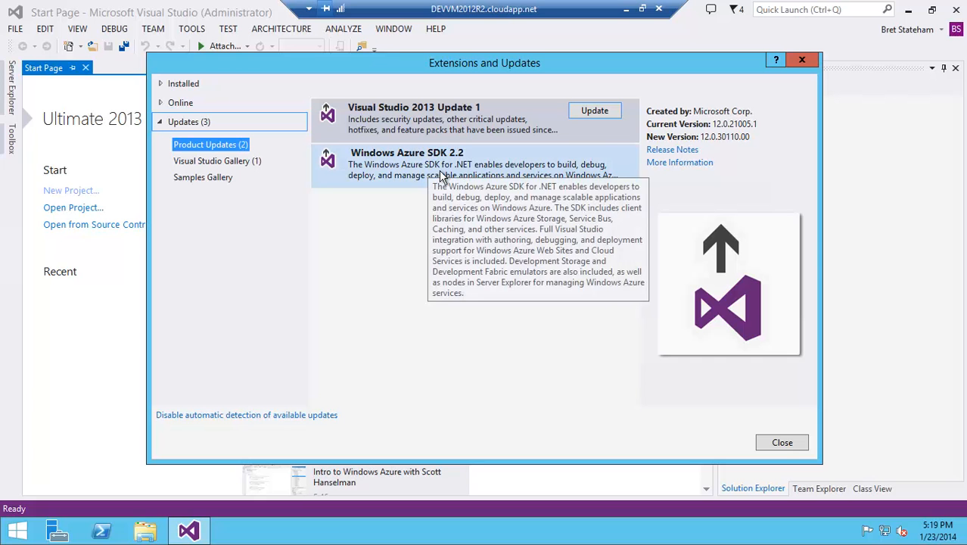
{"action": "left_click", "coordinate": [612, 118]}
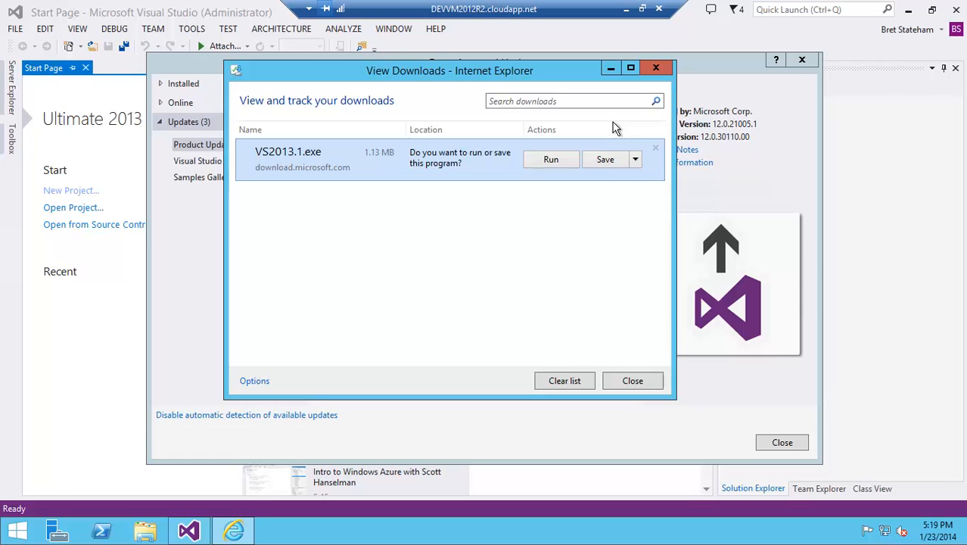
{"action": "left_click", "coordinate": [565, 166]}
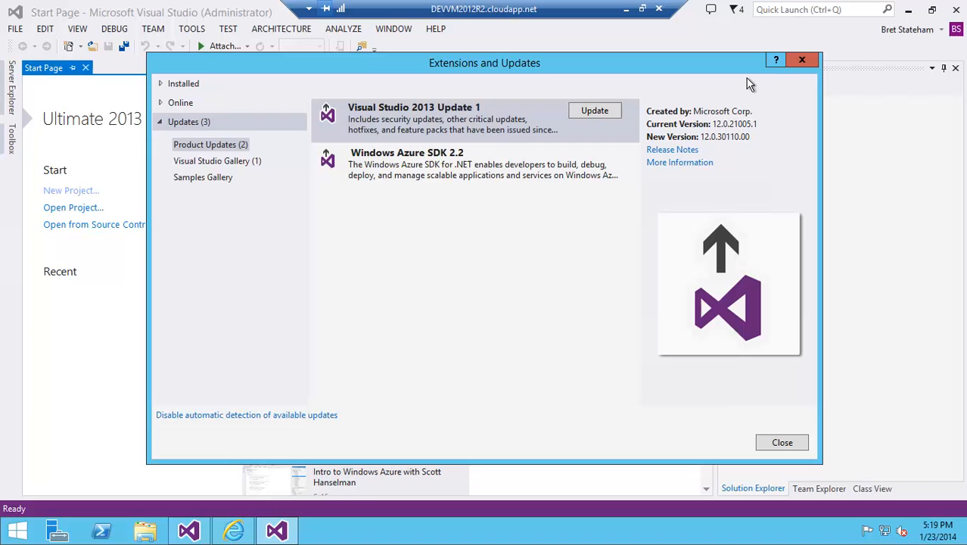
- Close Extensions and Updates and Visual Studio, then retry the Update 1 setup and close the downloads window
{"action": "left_click", "coordinate": [750, 79]}
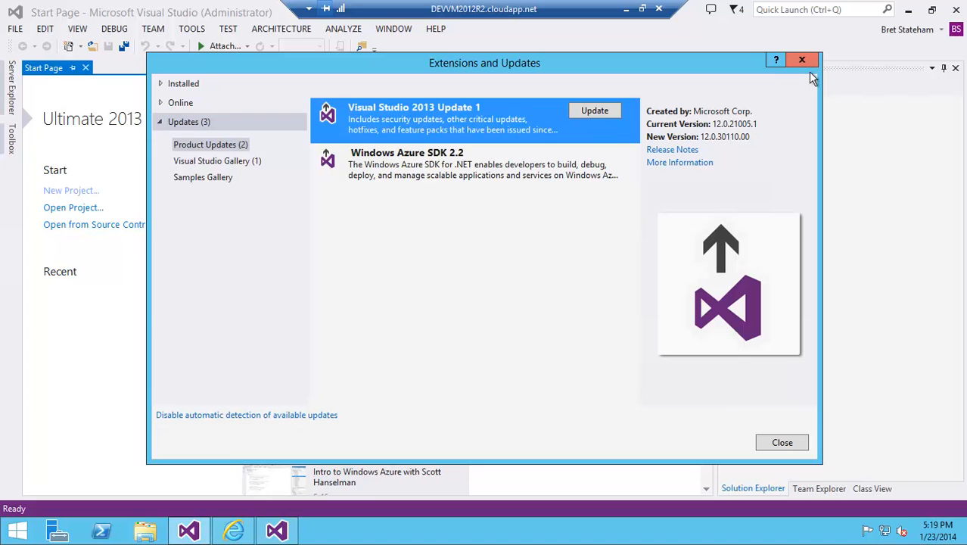
{"action": "left_click", "coordinate": [802, 61]}
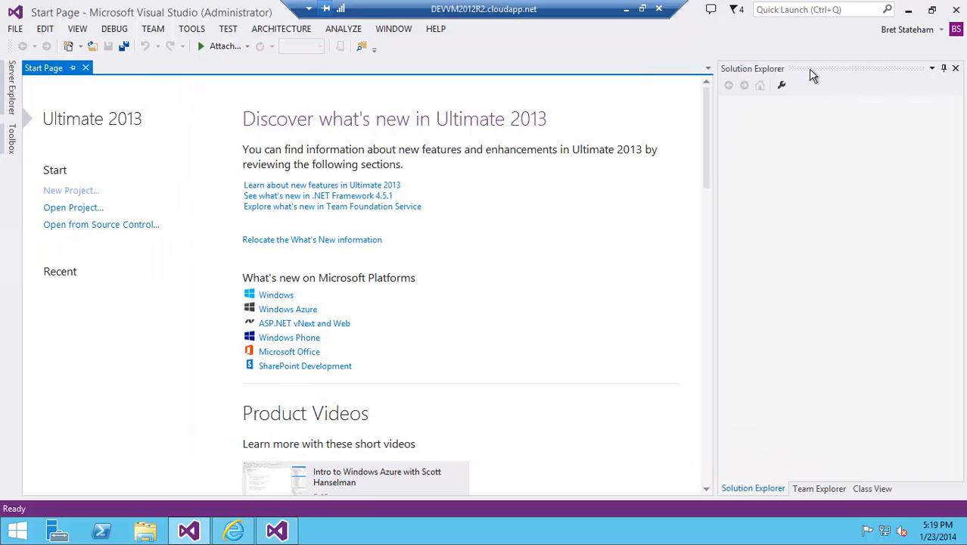
{"action": "left_click", "coordinate": [957, 9]}
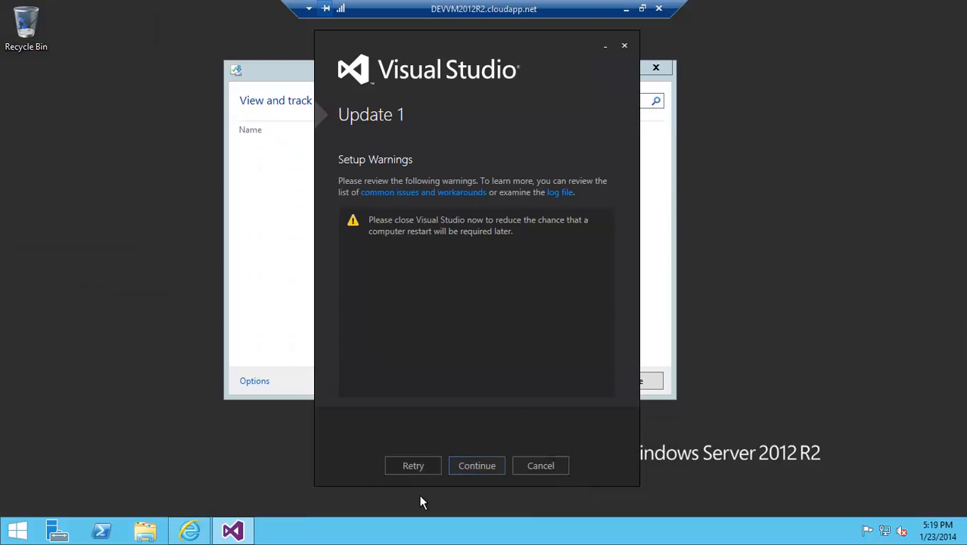
{"action": "left_click", "coordinate": [417, 471]}
{"action": "left_click", "coordinate": [669, 72]}
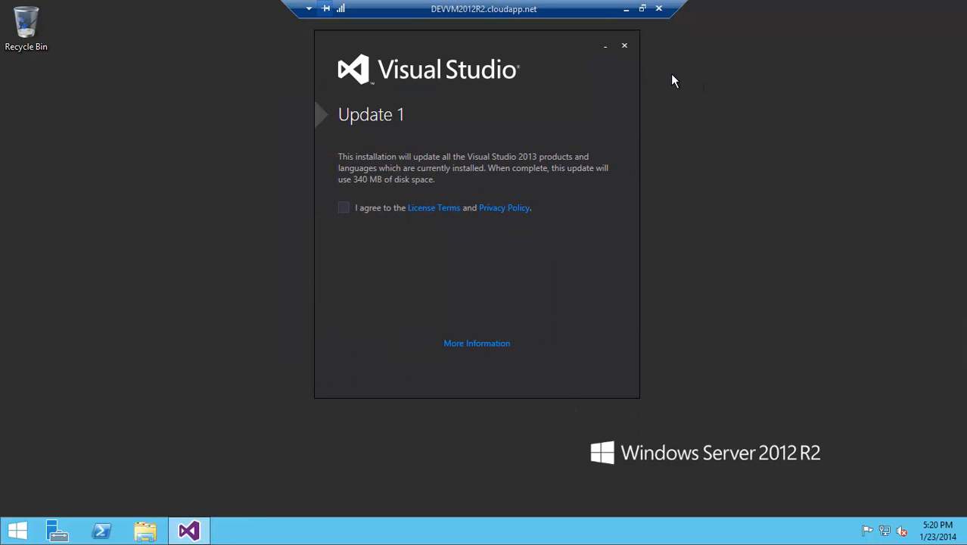
- Agree to the Update 1 license terms, install the update, and launch Visual Studio
{"action": "left_click", "coordinate": [355, 214]}
{"action": "left_click", "coordinate": [487, 454]}
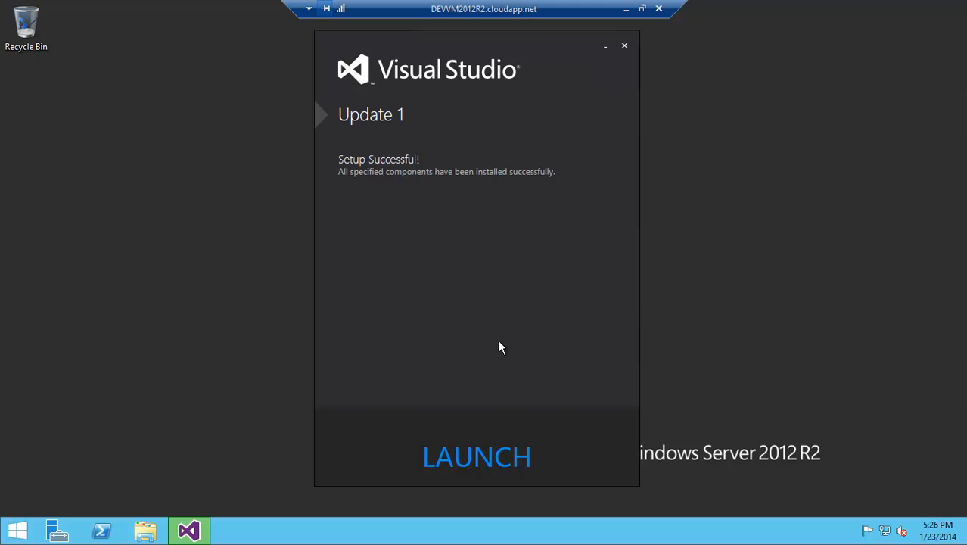
{"action": "left_click", "coordinate": [485, 477]}
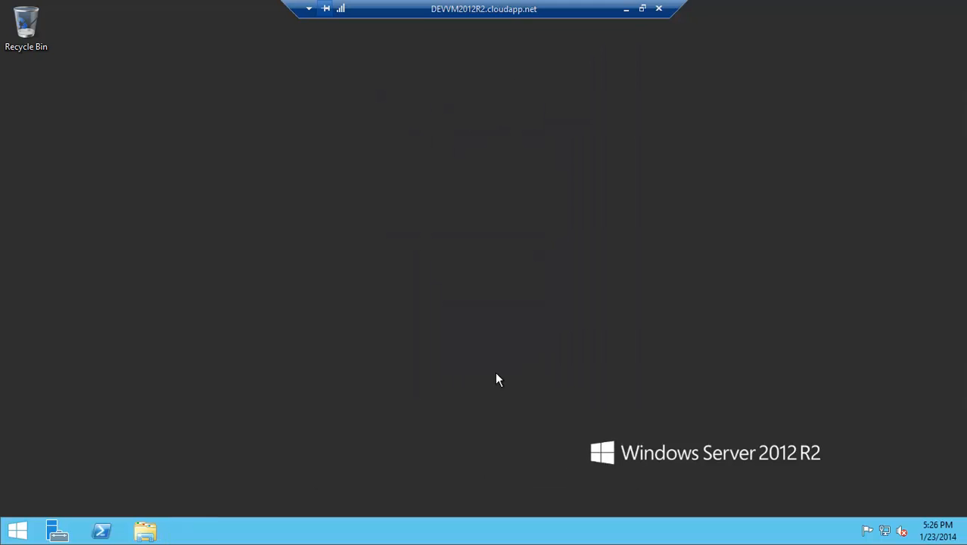
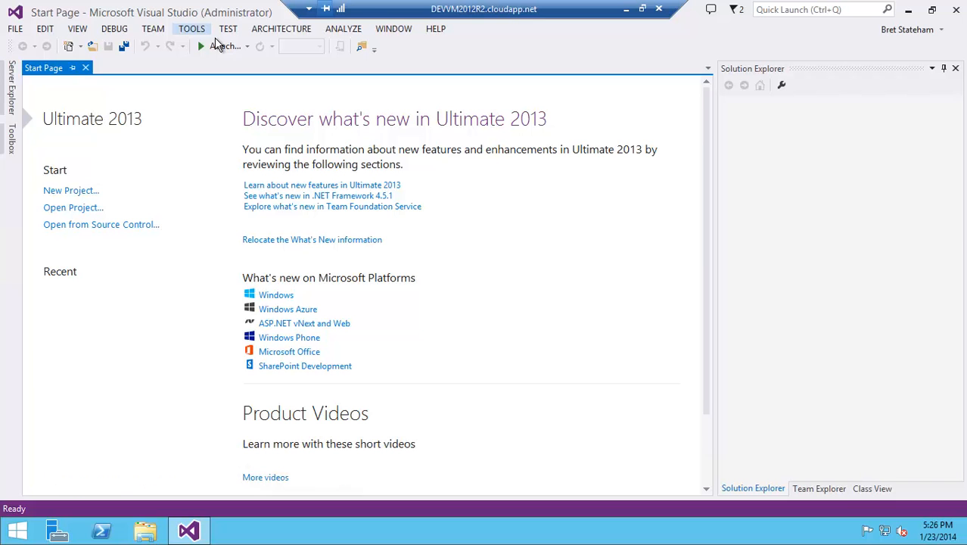
- Check Extensions and Updates for available product updates, then close the dialog
{"action": "left_click", "coordinate": [193, 29]}
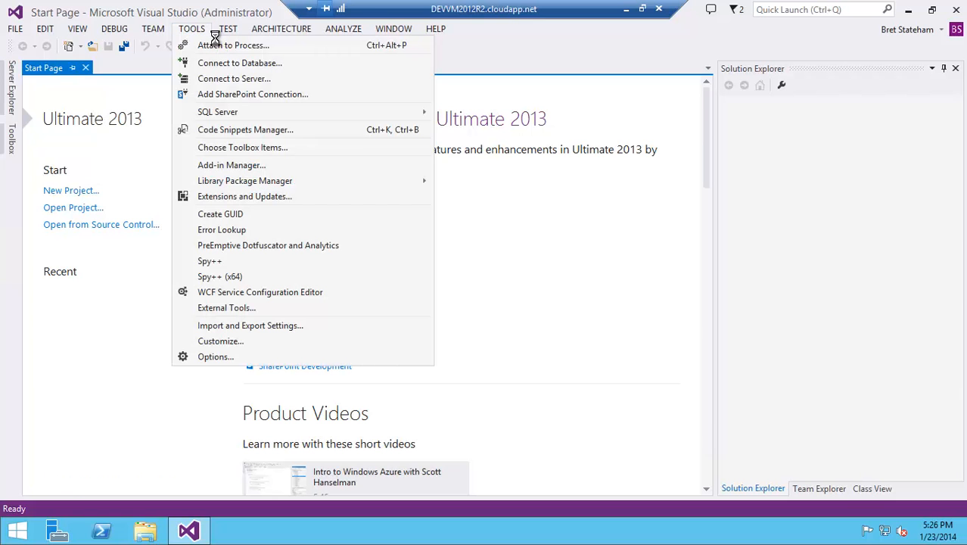
{"action": "left_click", "coordinate": [245, 202]}
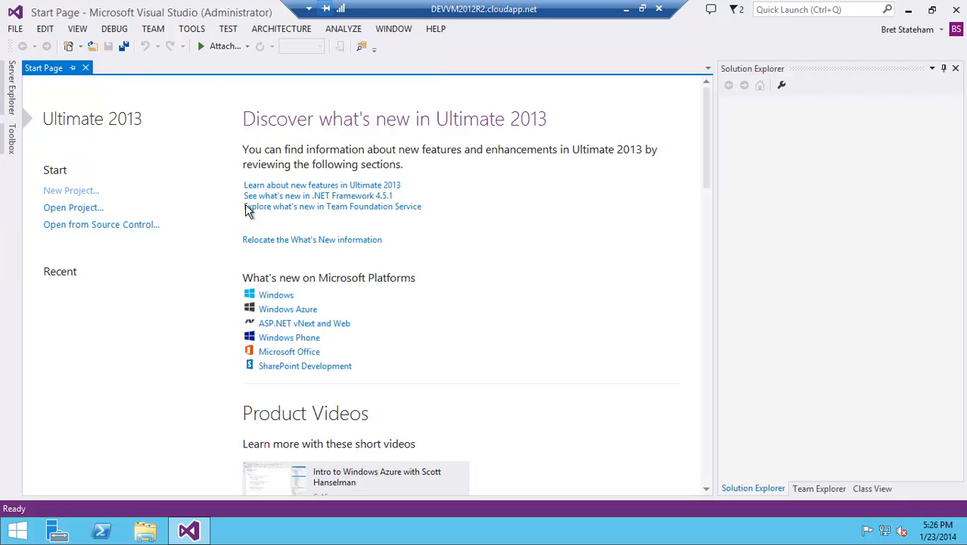
{"action": "left_click", "coordinate": [209, 229]}
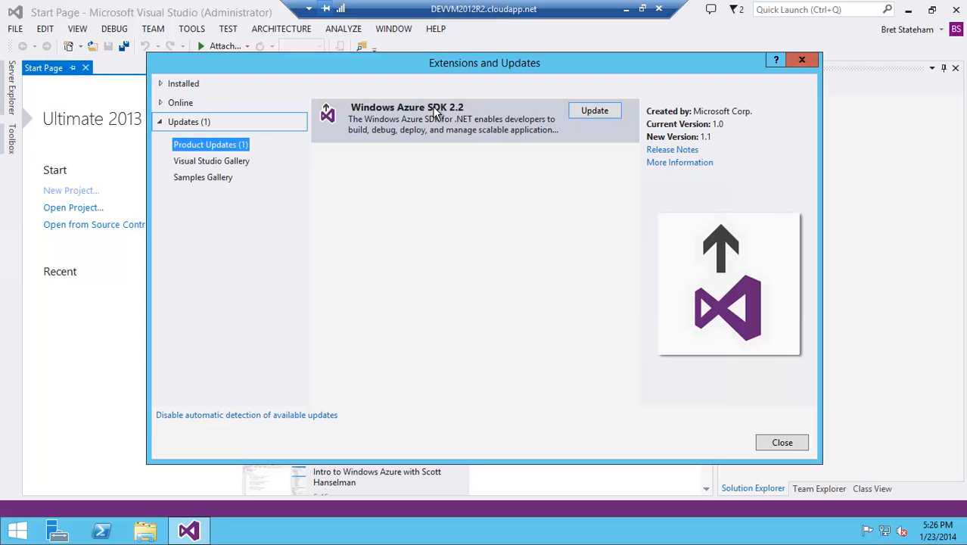
{"action": "left_click", "coordinate": [807, 65]}
- Open Internet Explorer and browse to windowsazure.com
{"action": "left_click", "coordinate": [19, 530]}
{"action": "left_click", "coordinate": [225, 350]}
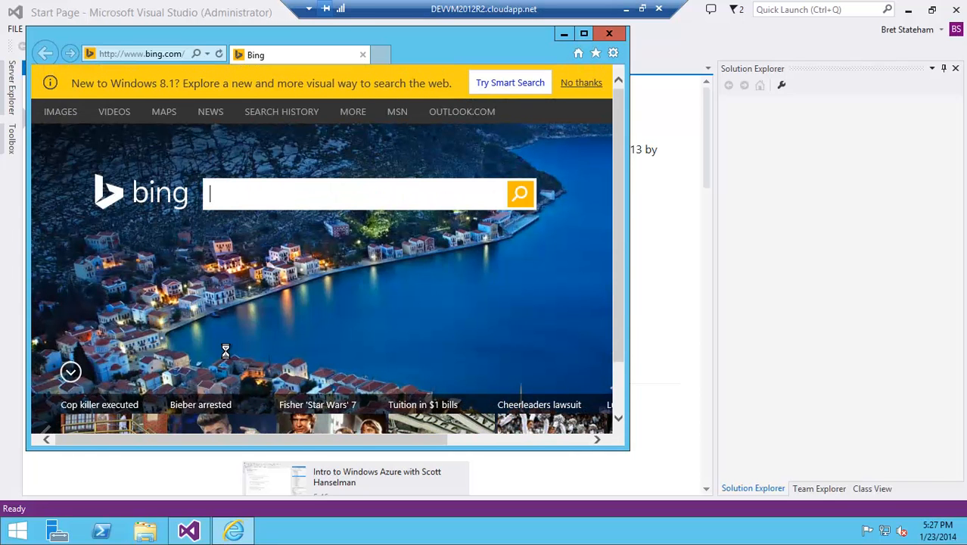
{"action": "left_click", "coordinate": [134, 57]}
{"action": "type", "text": "w"}
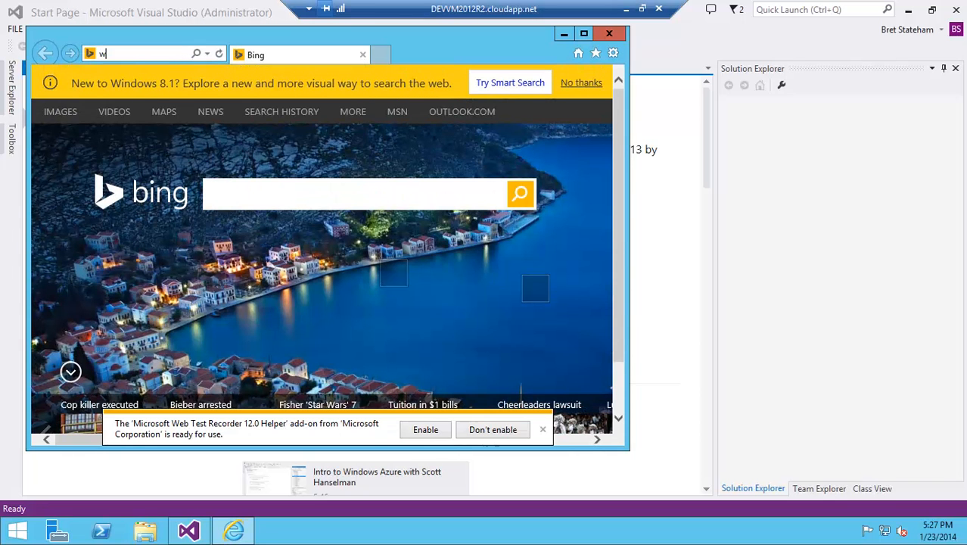
{"action": "type", "text": "indowsazure.com"}
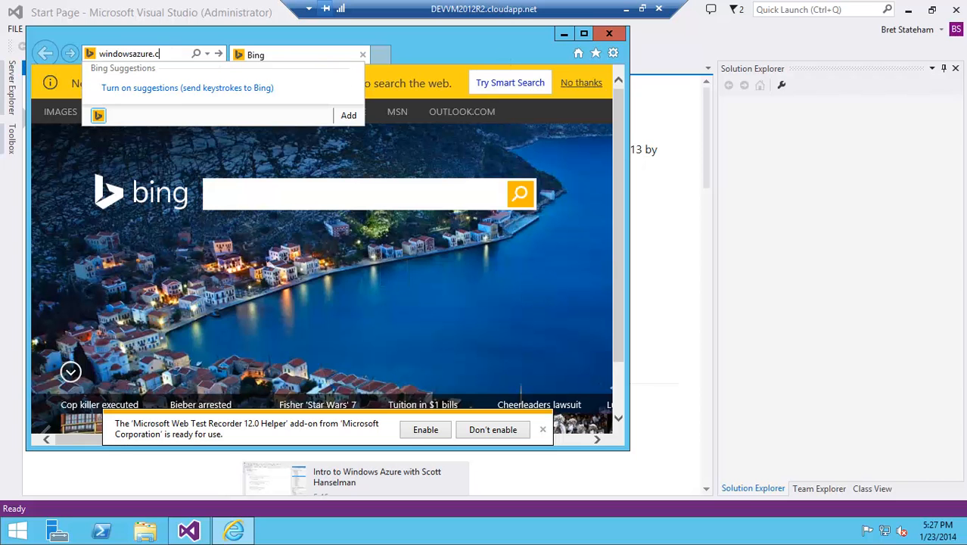
{"action": "key", "text": "Return"}
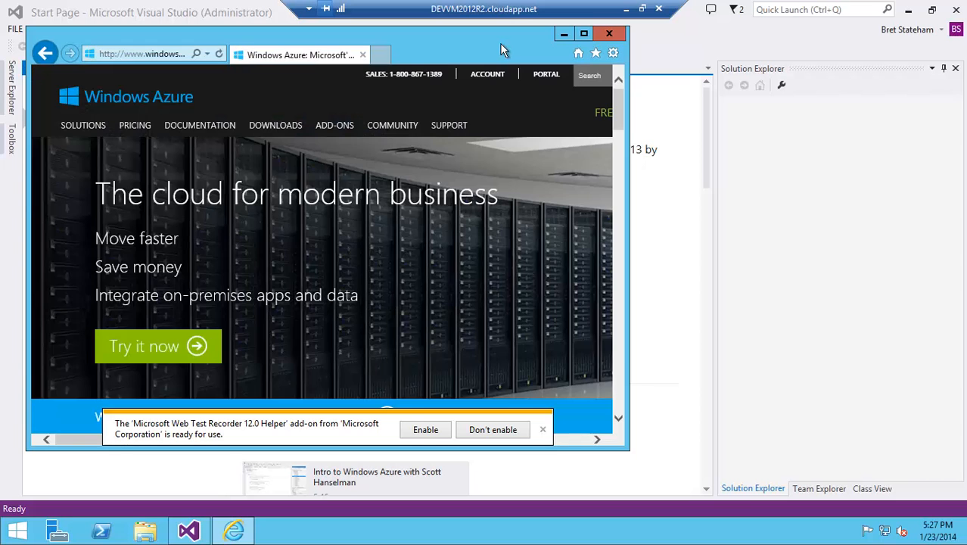
- Download and run the .NET SDK for VS 2013 from the Windows Azure Downloads page
{"action": "mouse_move", "coordinate": [289, 135]}
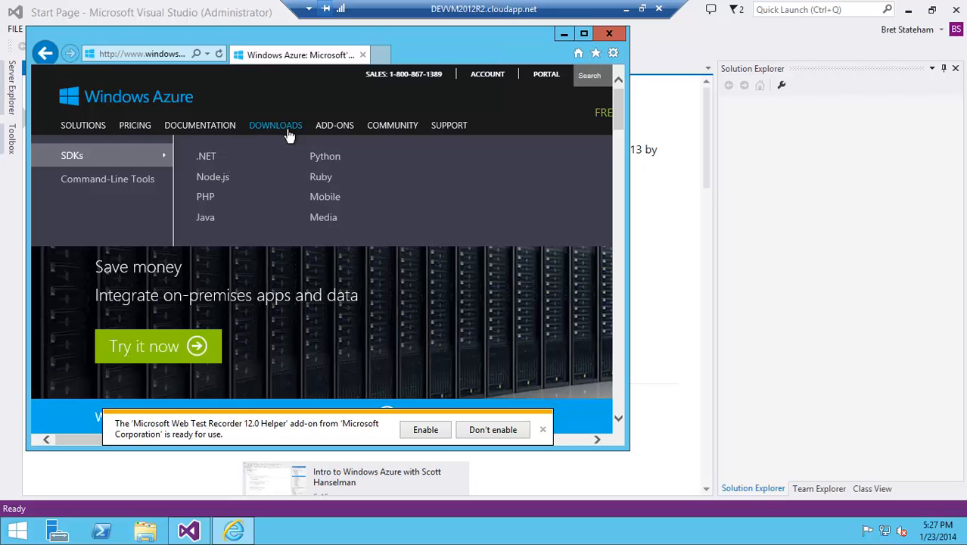
{"action": "left_click", "coordinate": [216, 167]}
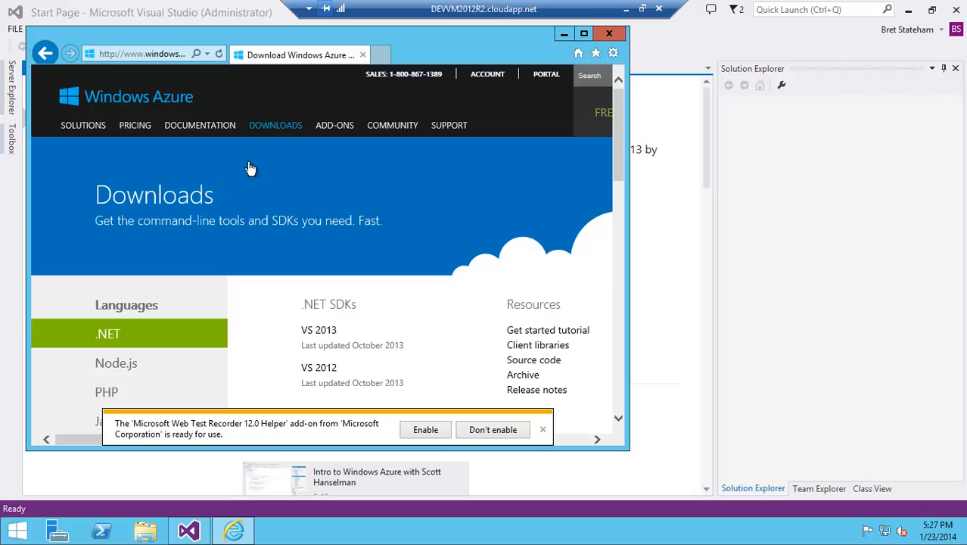
{"action": "left_click", "coordinate": [329, 350]}
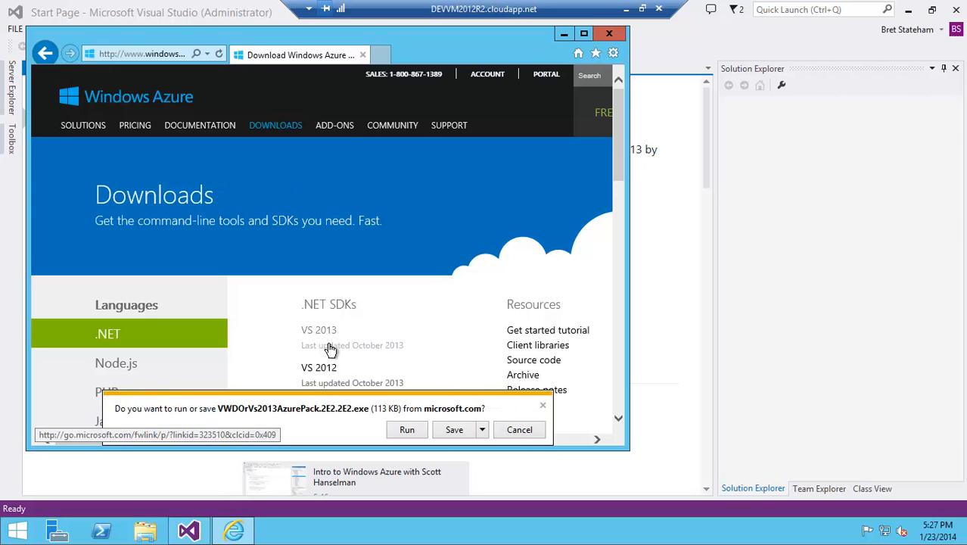
{"action": "left_click", "coordinate": [417, 434]}
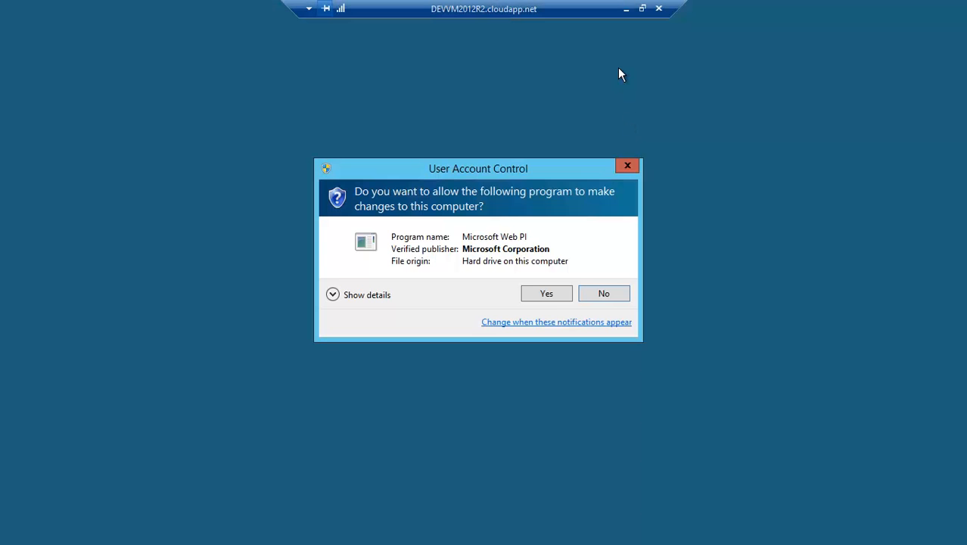
- Allow the Web Platform Installer and install Windows Azure SDK for .NET (VS 2013) 2.2, accepting the license terms
{"action": "left_click", "coordinate": [552, 305]}
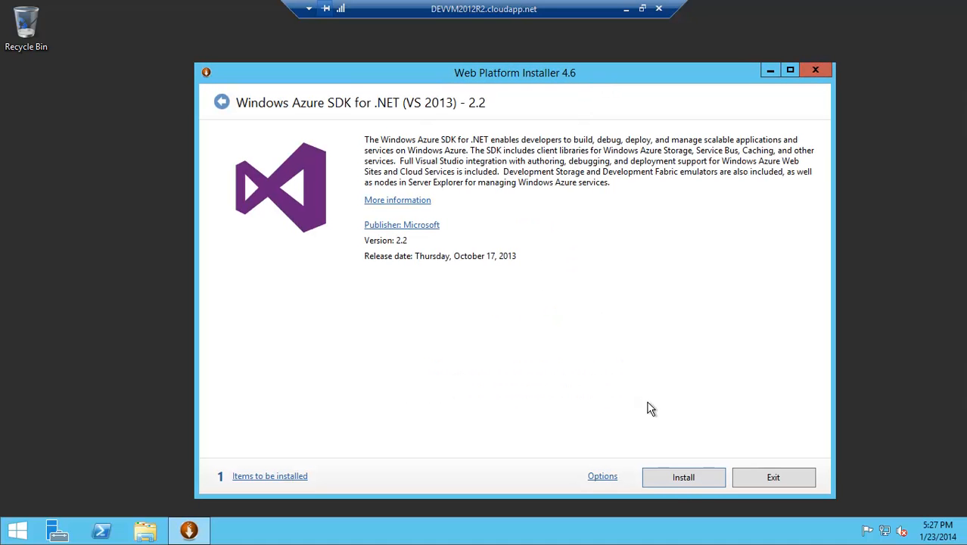
{"action": "left_click", "coordinate": [697, 485]}
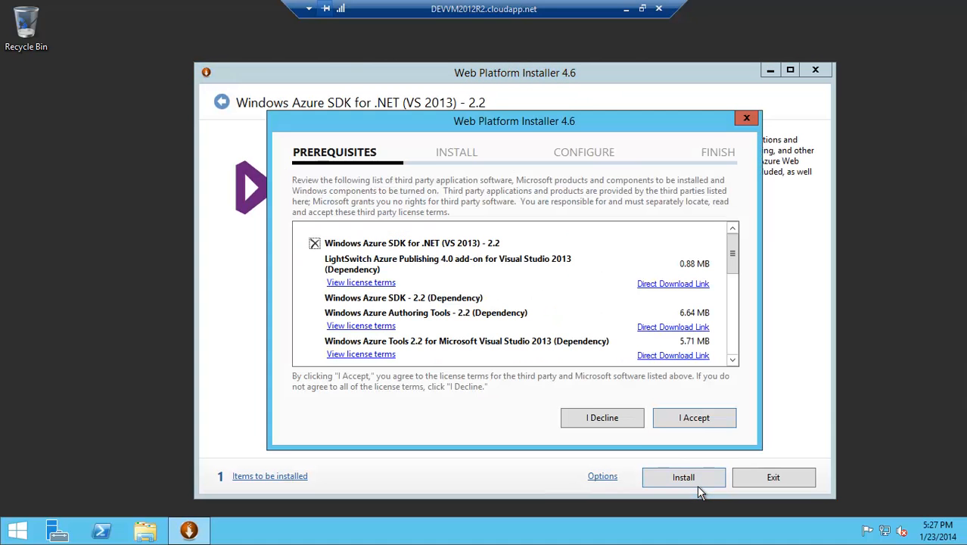
{"action": "left_click", "coordinate": [697, 438]}
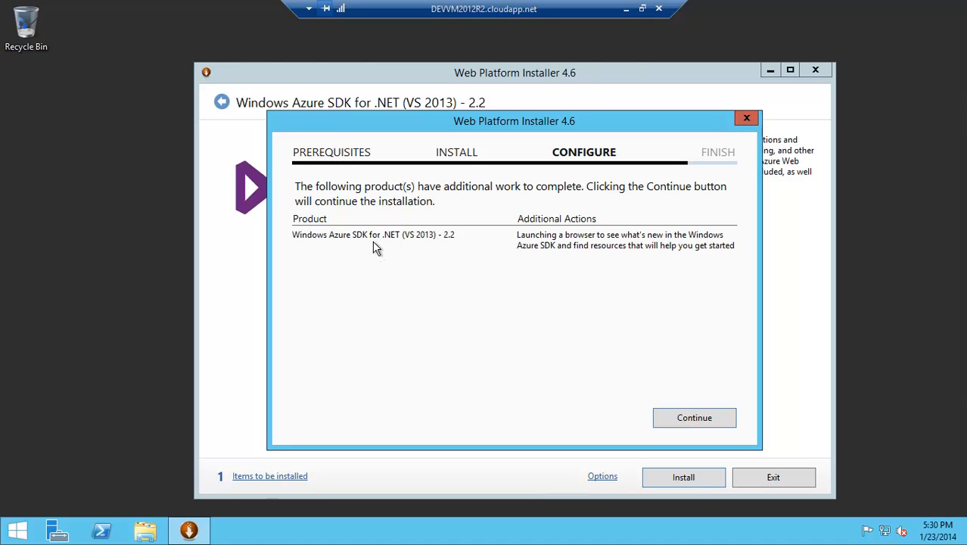
{"action": "left_click", "coordinate": [680, 426]}
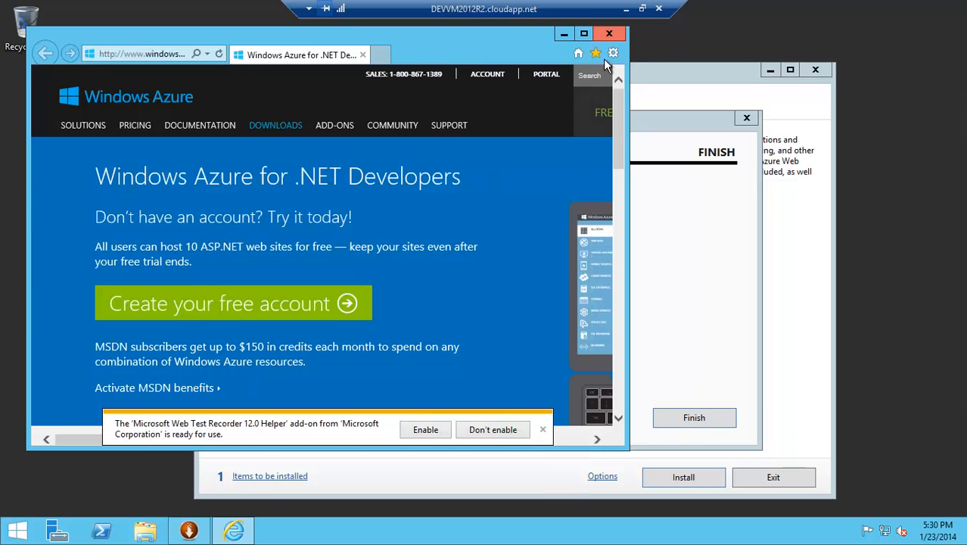
- Close the browser, finish the installation and exit the Web Platform Installer
{"action": "left_click", "coordinate": [498, 431]}
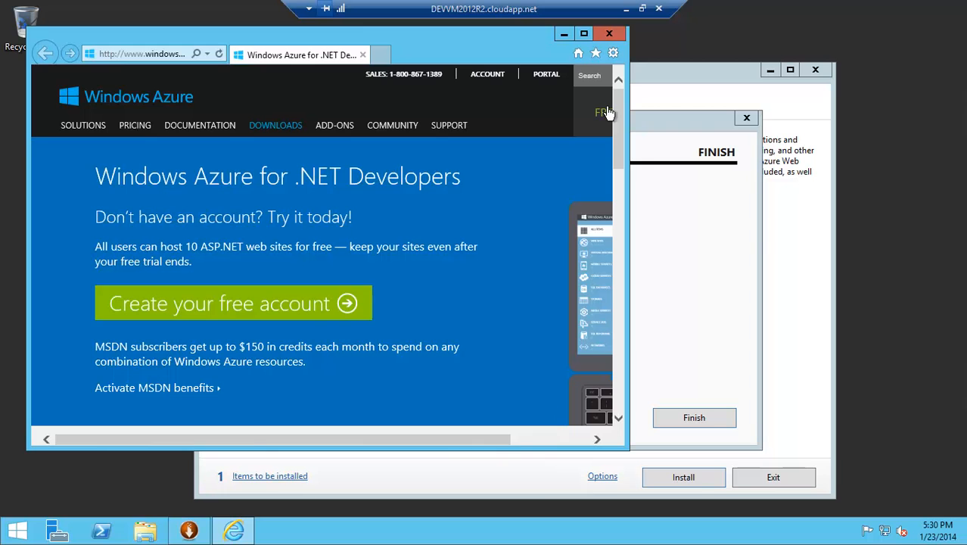
{"action": "left_click", "coordinate": [609, 33]}
{"action": "left_click", "coordinate": [713, 427]}
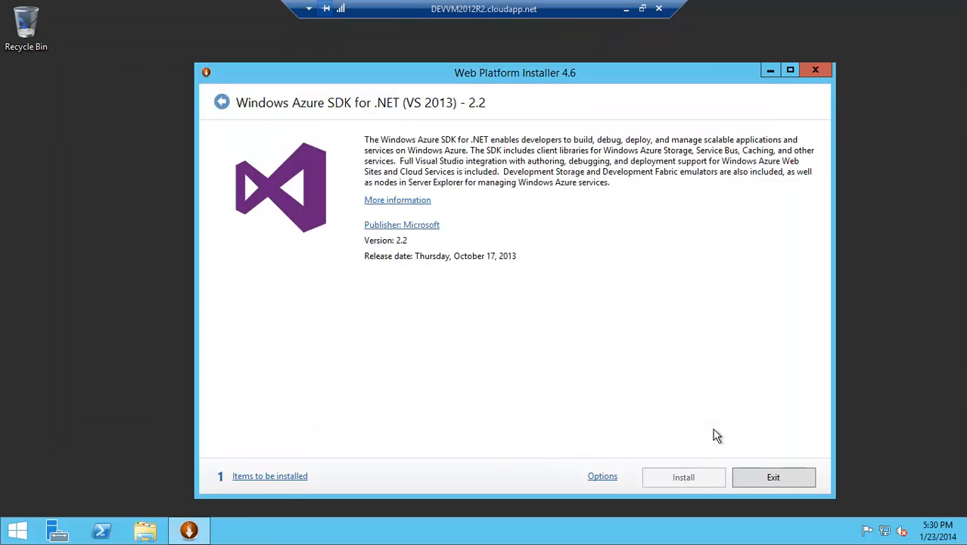
{"action": "left_click", "coordinate": [763, 487]}
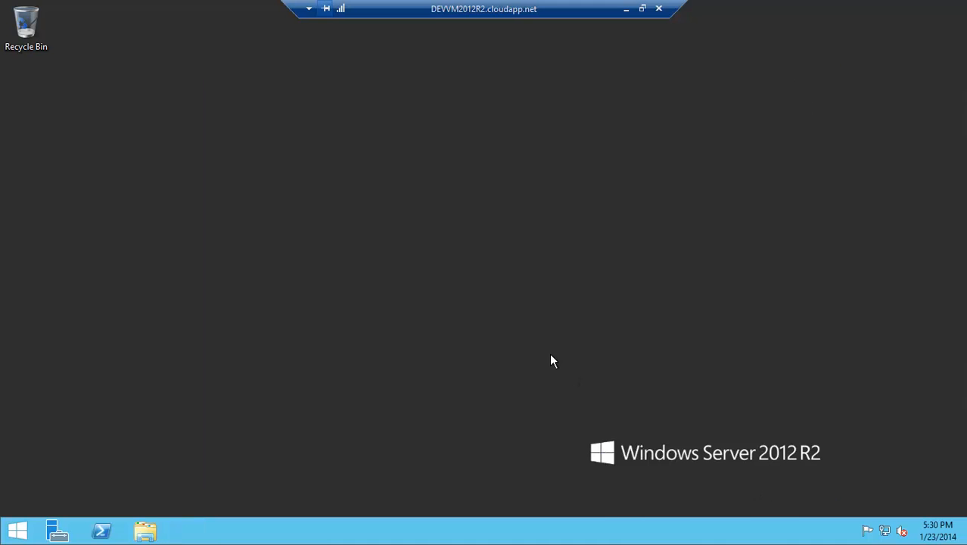
- Try to pin Visual Studio 2013 to the taskbar from the Start search results
{"action": "left_click", "coordinate": [17, 531]}
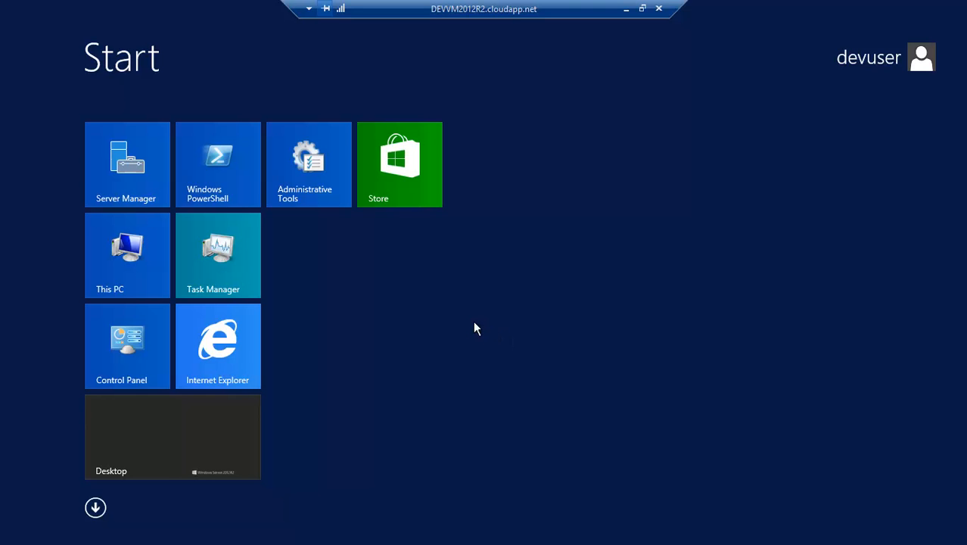
{"action": "type", "text": "visual Studio 2013"}
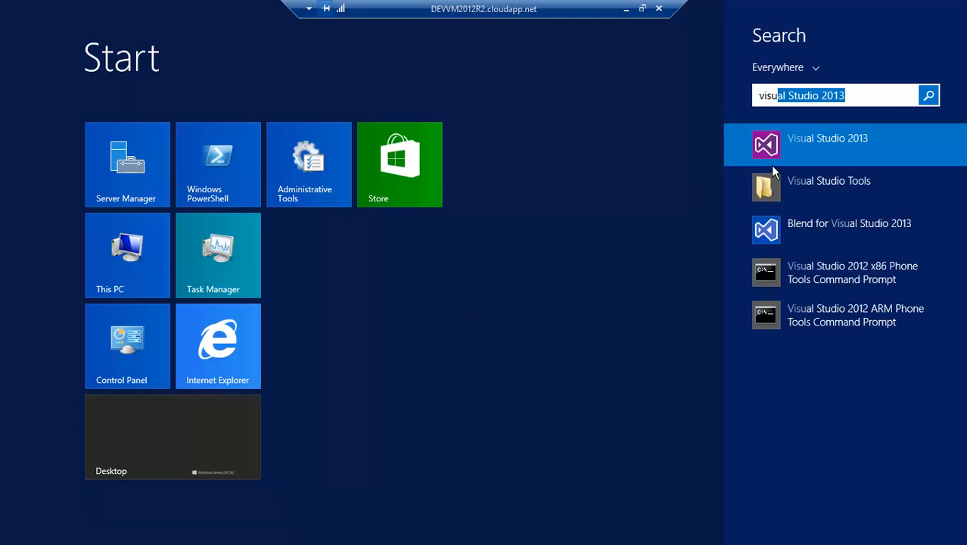
{"action": "right_click", "coordinate": [778, 156]}
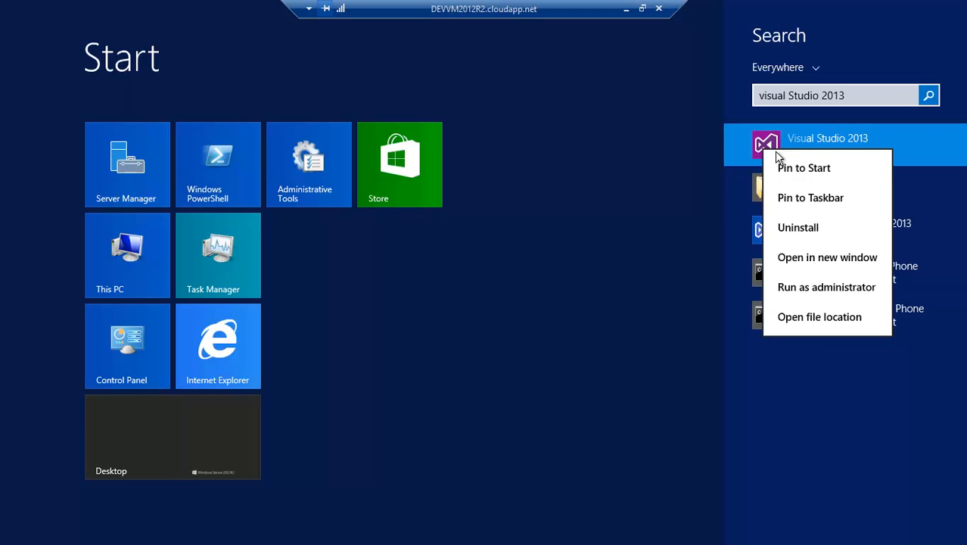
{"action": "left_click", "coordinate": [794, 209]}
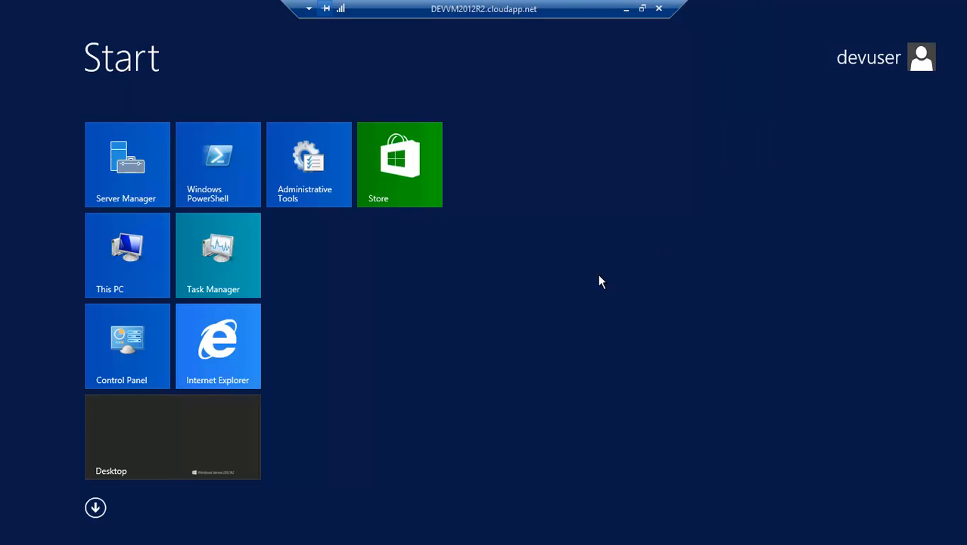
- Pin Visual Studio 2013 to Start from the Apps list
{"action": "left_click", "coordinate": [96, 510]}
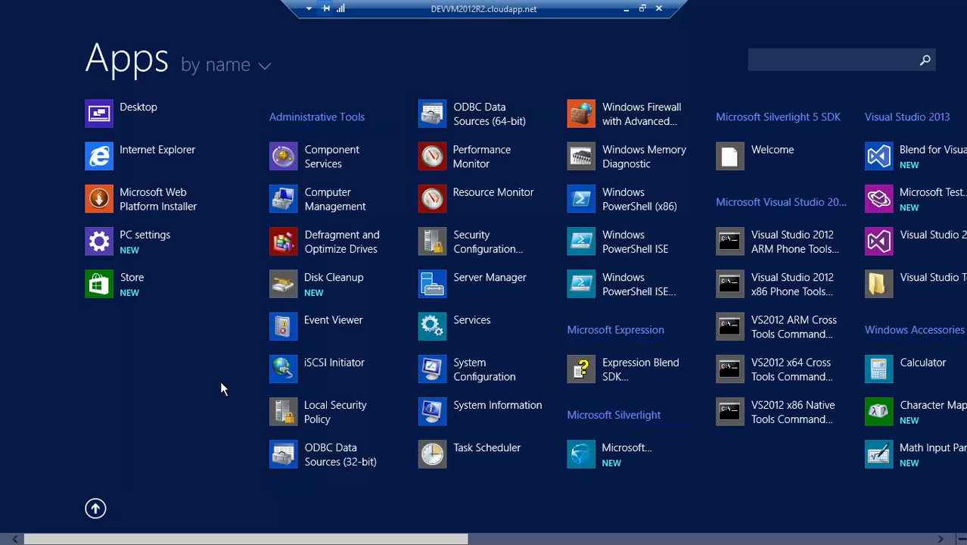
{"action": "scroll", "coordinate": [220, 381], "scroll_direction": "down", "scroll_amount": 2}
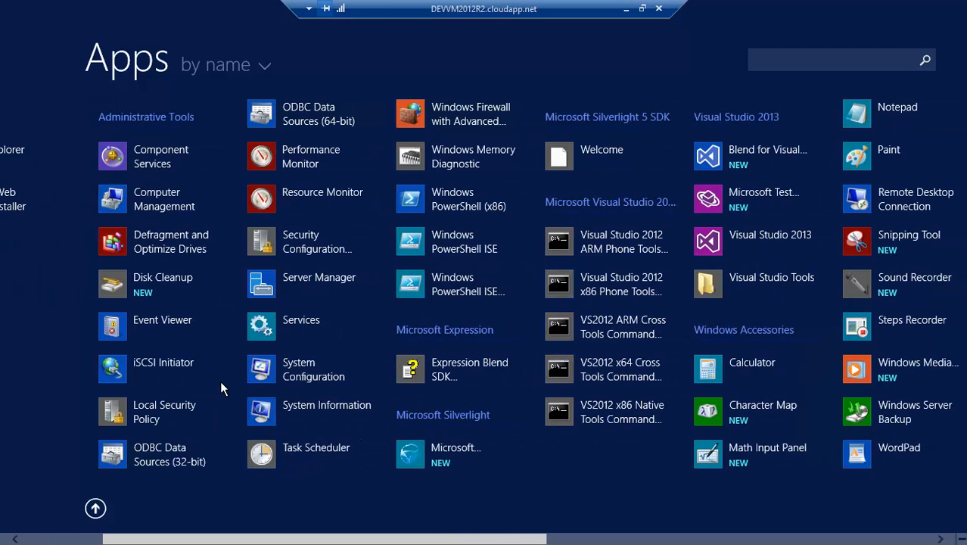
{"action": "right_click", "coordinate": [731, 245]}
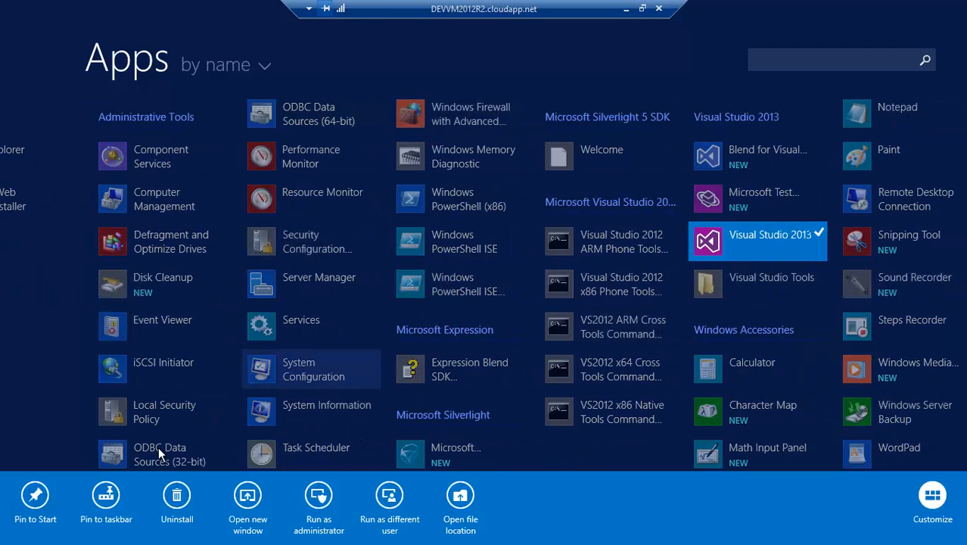
{"action": "left_click", "coordinate": [36, 499]}
{"action": "key", "text": "super"}
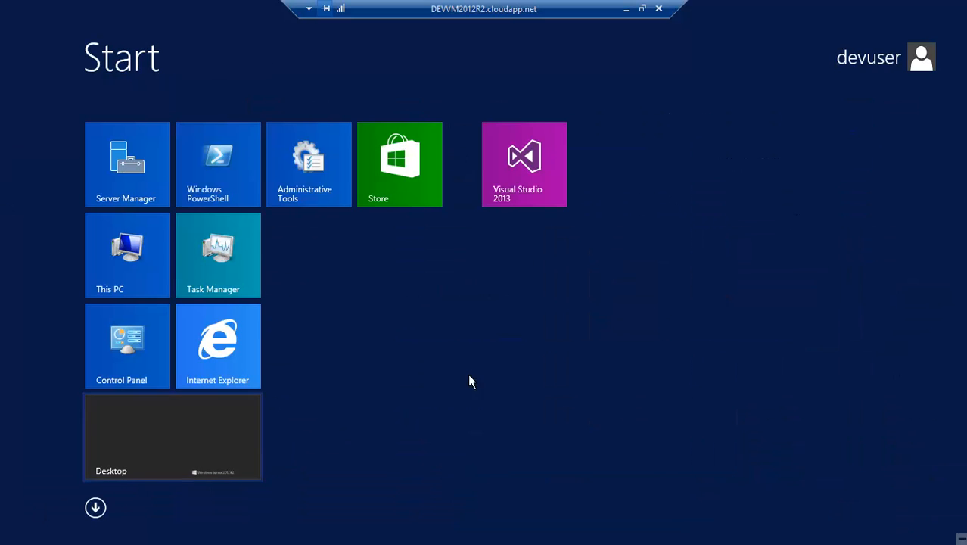
- Pin the Visual Studio 2013 Start tile to the taskbar and return to the desktop
{"action": "right_click", "coordinate": [536, 170]}
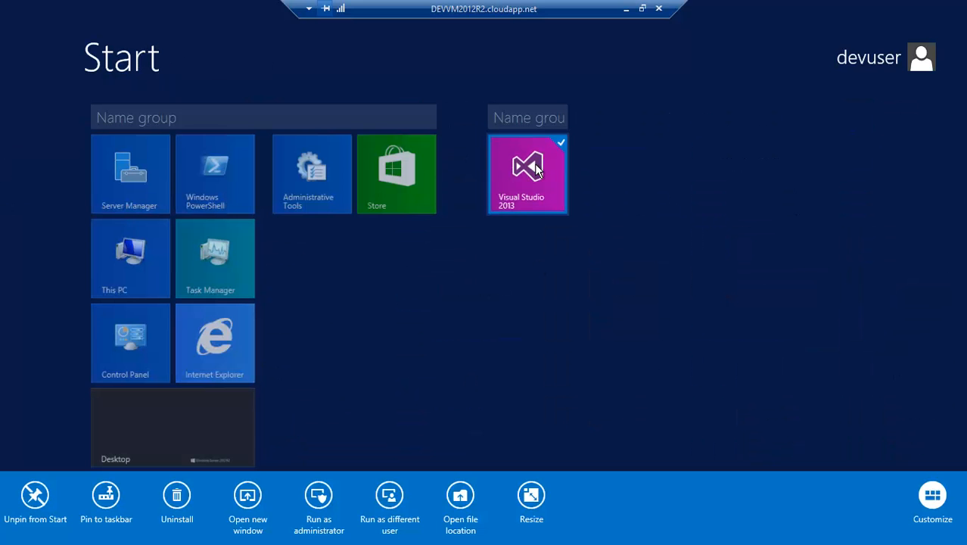
{"action": "left_click", "coordinate": [107, 507]}
{"action": "left_click", "coordinate": [164, 446]}
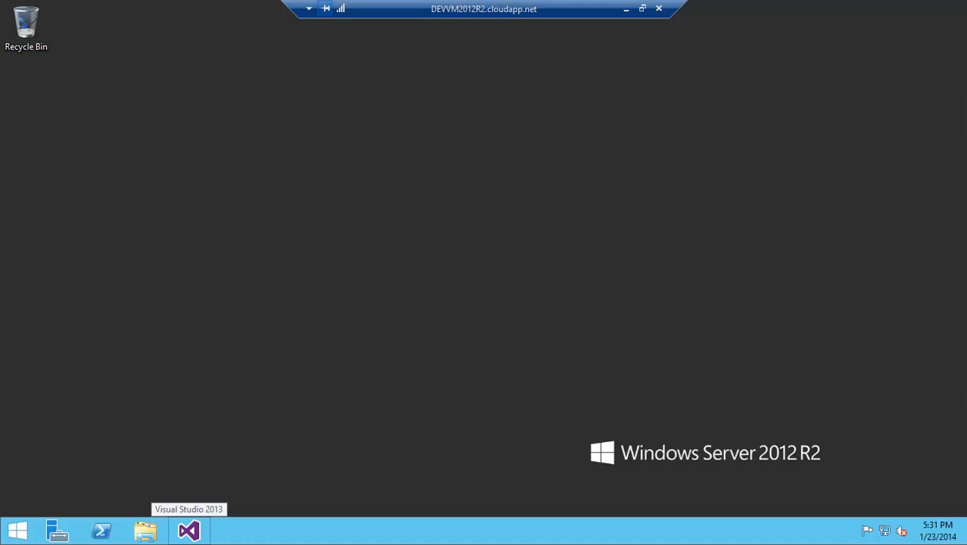
- Launch Visual Studio from the taskbar and open the New Project dialog
{"action": "left_click", "coordinate": [188, 531]}
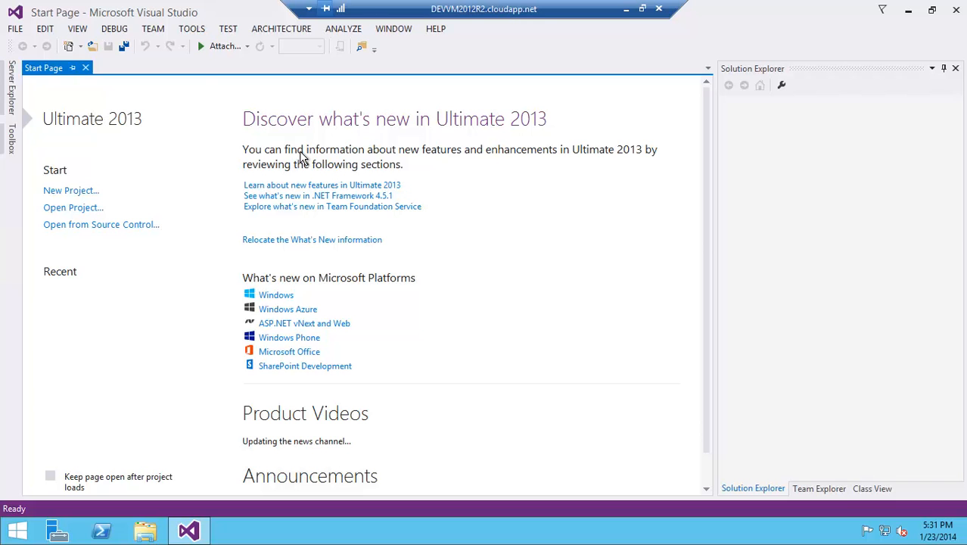
{"action": "left_click", "coordinate": [15, 28]}
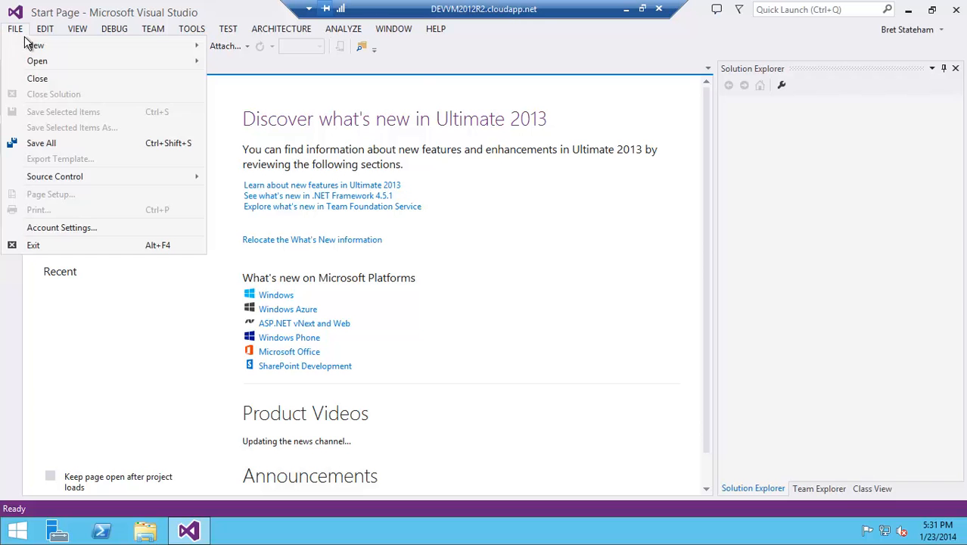
{"action": "mouse_move", "coordinate": [189, 53]}
{"action": "left_click", "coordinate": [241, 47]}
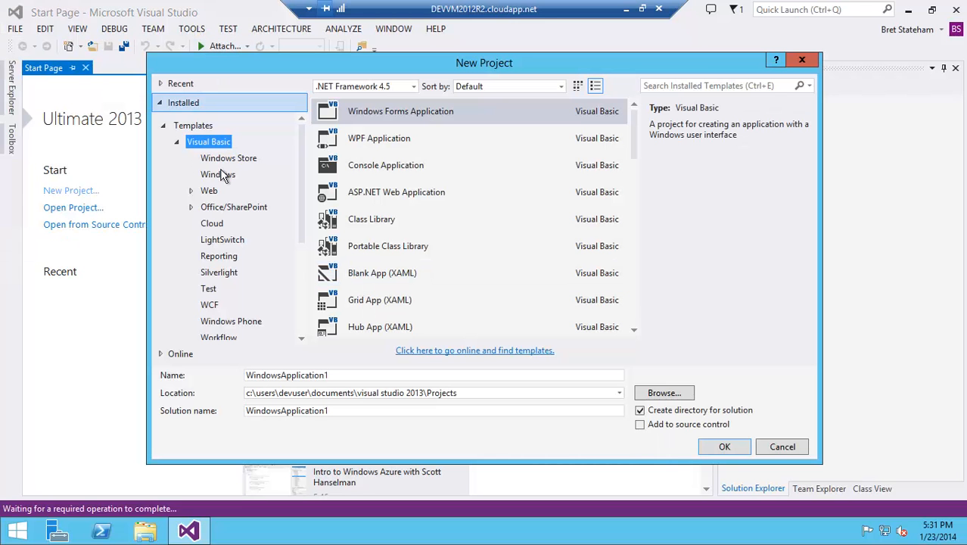
- Create a Visual C# Windows Store Blank App (XAML) project named Win81TestApp
{"action": "left_click", "coordinate": [178, 142]}
{"action": "left_click", "coordinate": [191, 160]}
{"action": "left_click", "coordinate": [225, 180]}
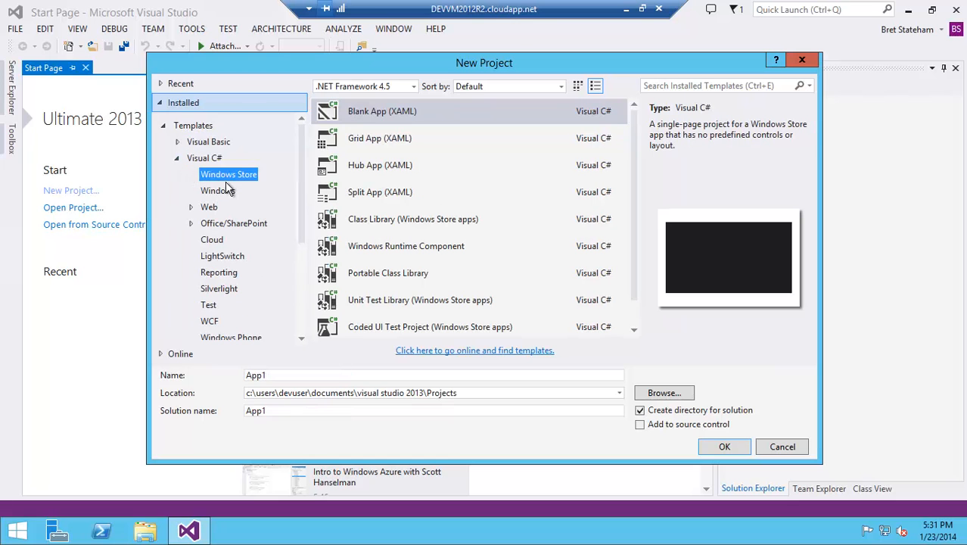
{"action": "left_click", "coordinate": [348, 117]}
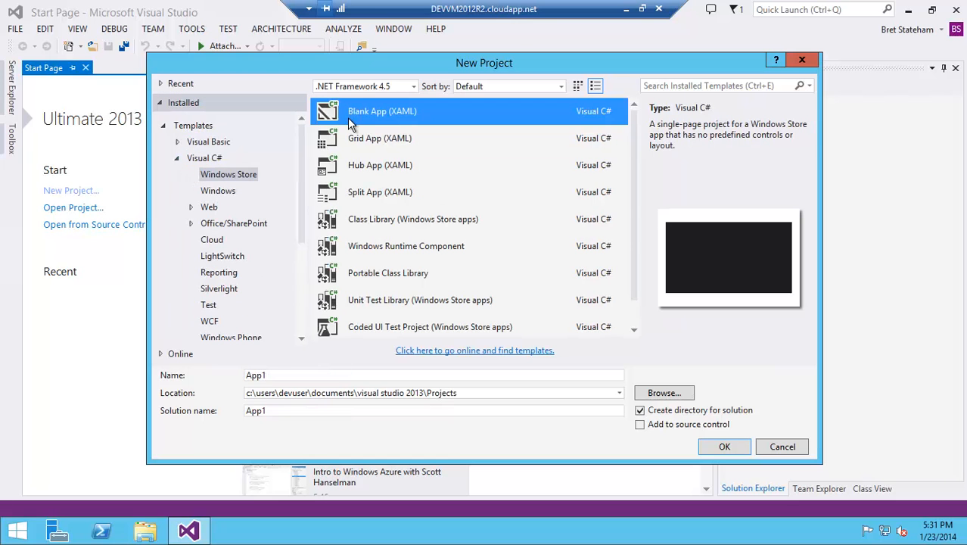
{"action": "double_click", "coordinate": [281, 376]}
{"action": "type", "text": "Win81TestApp"}
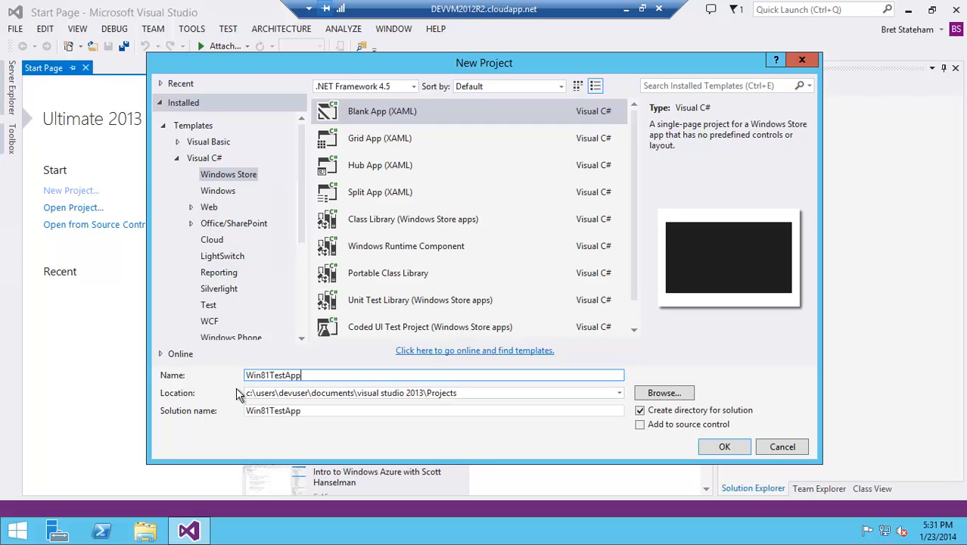
{"action": "left_click", "coordinate": [717, 451]}
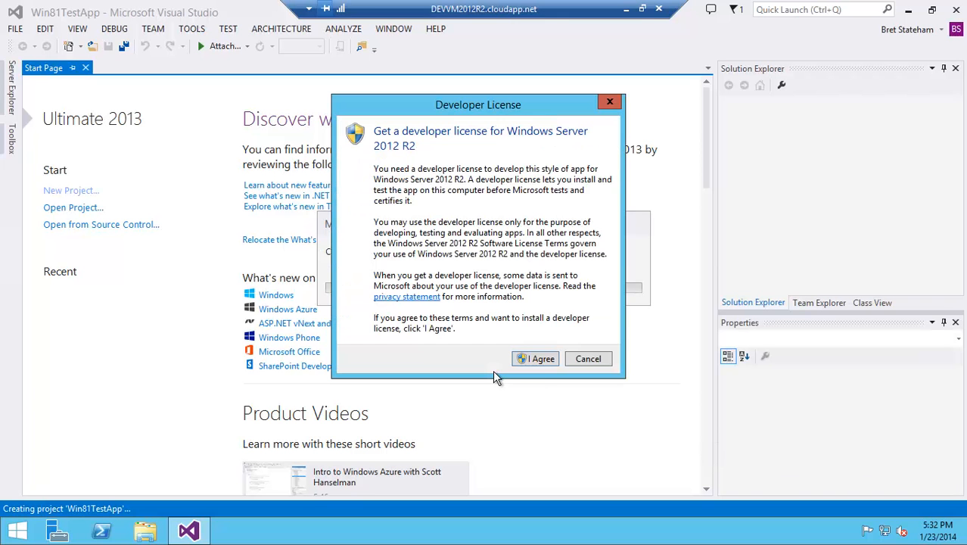
- Accept the developer license terms and allow Visual Studio to make changes to the computer
{"action": "left_click", "coordinate": [539, 366]}
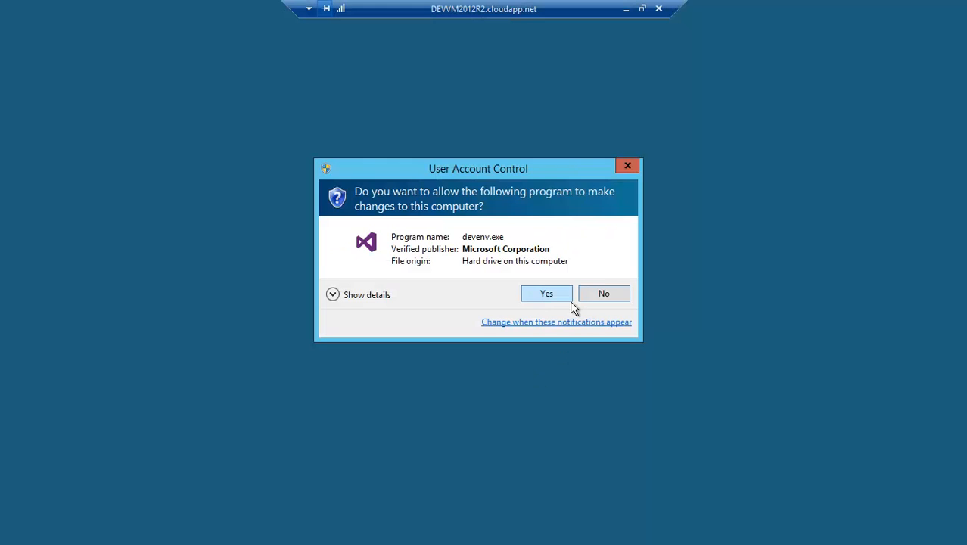
{"action": "left_click", "coordinate": [564, 300]}
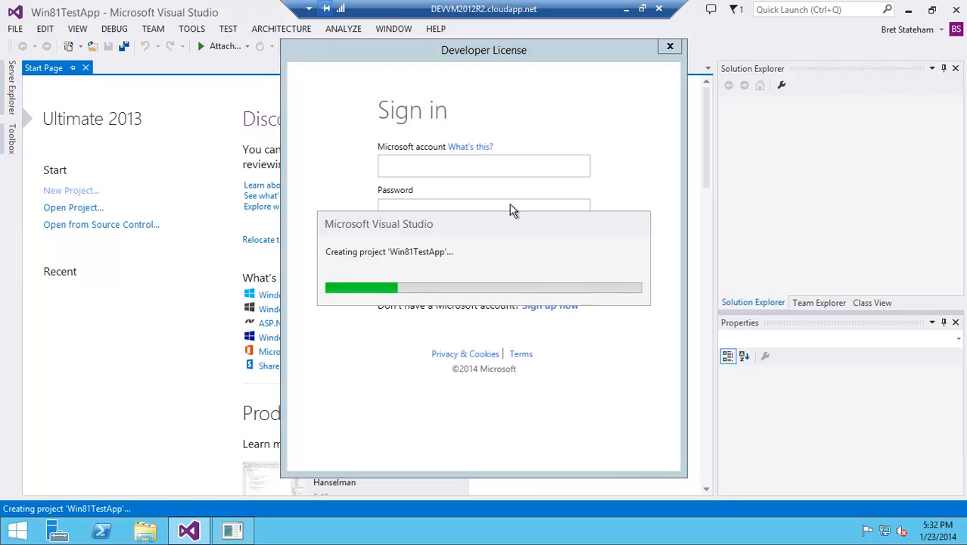
- Sign in for the developer license with the Microsoft account e-mail and password, then close the license confirmation
{"action": "left_click", "coordinate": [497, 172]}
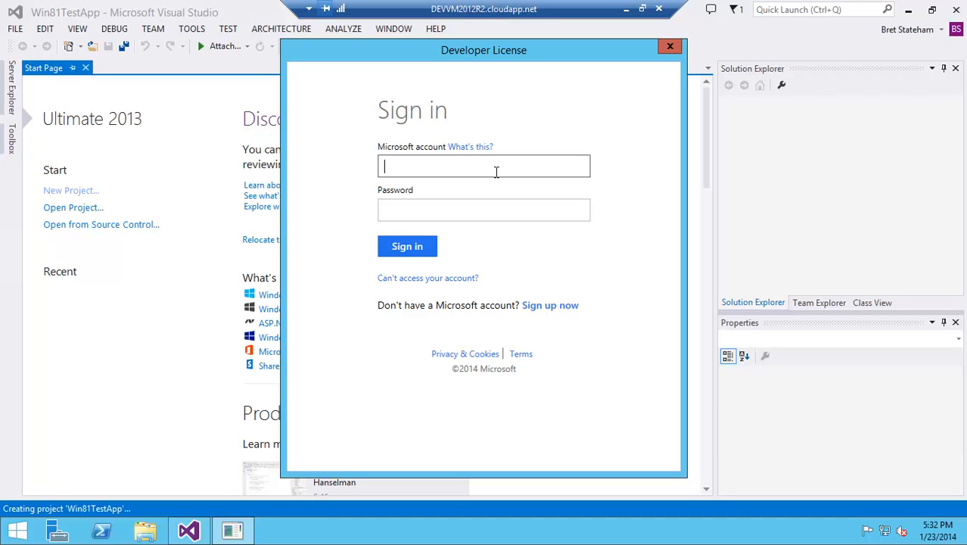
{"action": "key", "text": "Tab"}
{"action": "type", "text": "•••••"}
{"action": "key", "text": "BackSpace"}
{"action": "key", "text": "BackSpace"}
{"action": "key", "text": "BackSpace"}
{"action": "key", "text": "BackSpace"}
{"action": "key", "text": "BackSpace"}
{"action": "type", "text": "••••••••"}
{"action": "key", "text": "Return"}
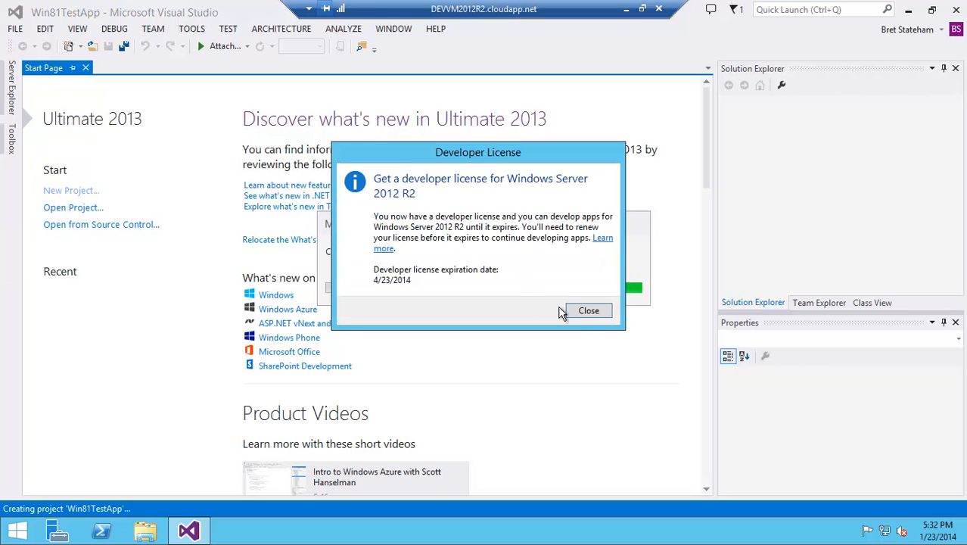
{"action": "left_click", "coordinate": [589, 311]}
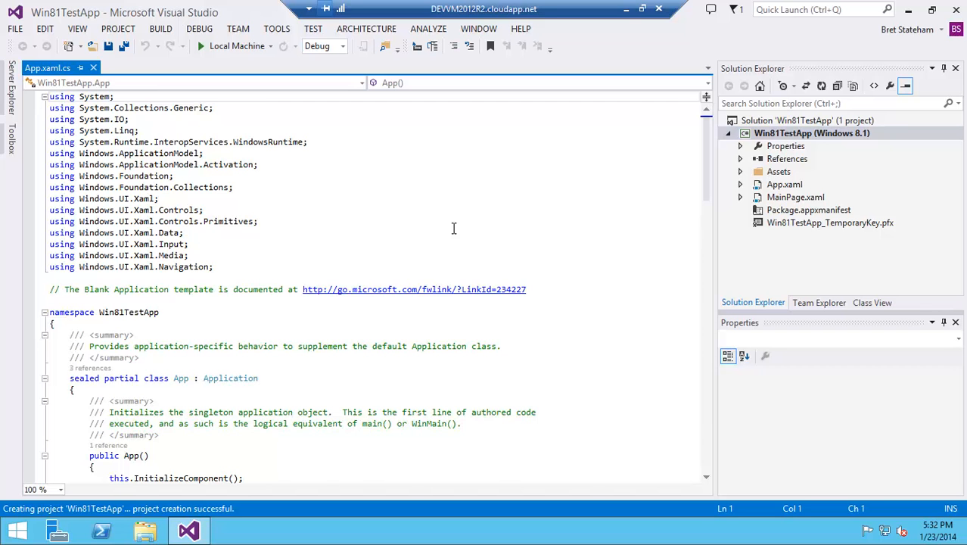
- Open MainPage.xaml from the Solution Explorer in the designer
{"action": "scroll", "coordinate": [454, 228], "scroll_direction": "up", "scroll_amount": 1}
{"action": "scroll", "coordinate": [455, 229], "scroll_direction": "up", "scroll_amount": 3}
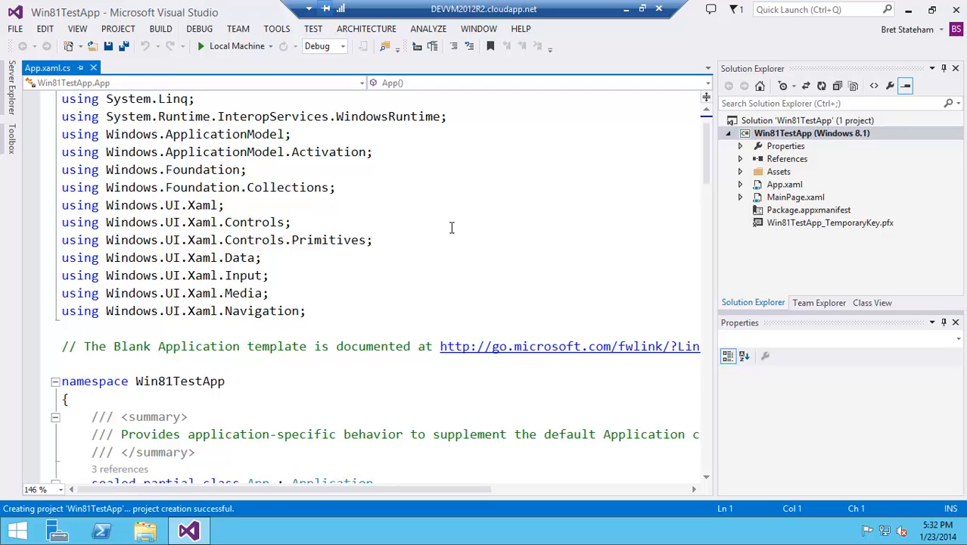
{"action": "double_click", "coordinate": [787, 199]}
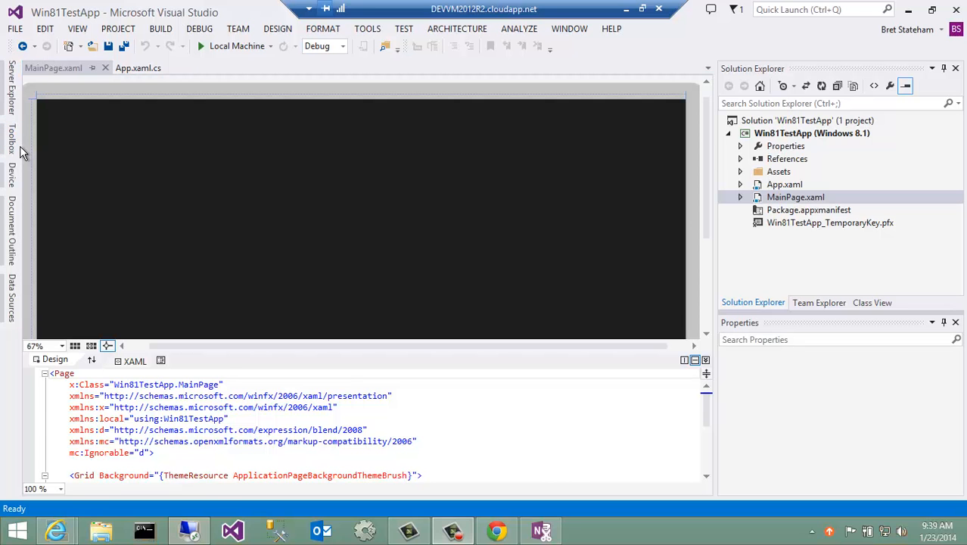
- Add a TextBlock from the Toolbox to the page at margin 482,203 and enlarge it
{"action": "left_click", "coordinate": [21, 152]}
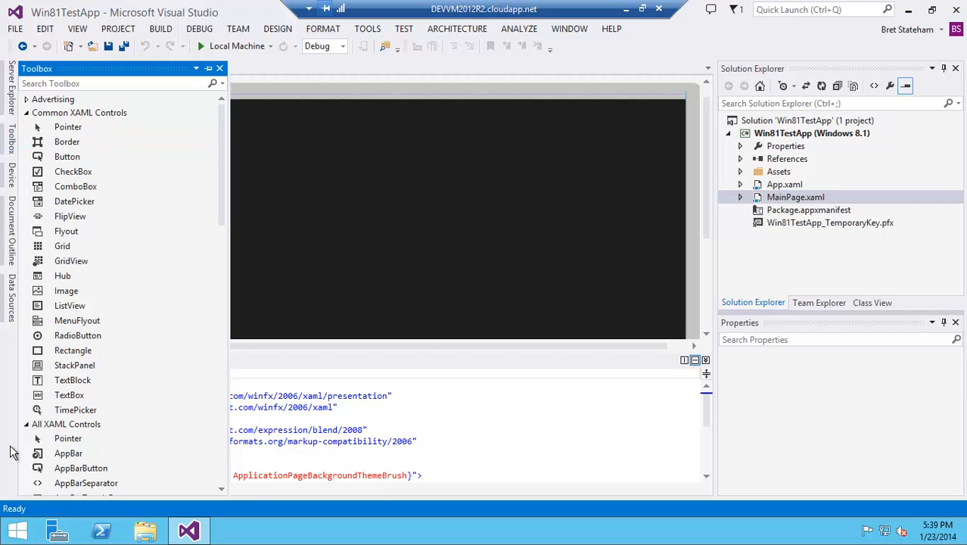
{"action": "left_click_drag", "start_coordinate": [76, 386], "coordinate": [385, 183]}
{"action": "left_click_drag", "start_coordinate": [267, 203], "coordinate": [409, 272]}
{"action": "left_click_drag", "start_coordinate": [958, 418], "coordinate": [958, 467]}
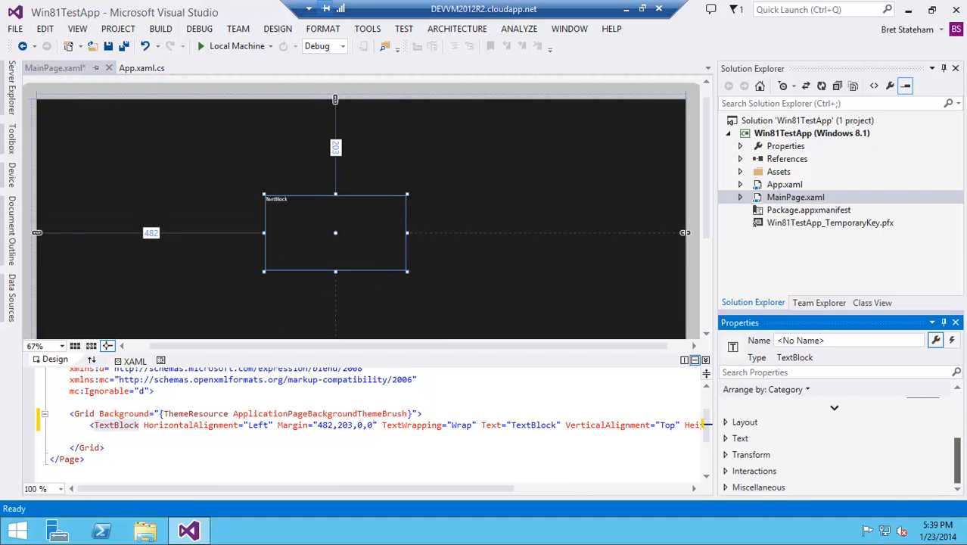
- Set the TextBlock's font size to 36 px in its Text properties
{"action": "left_click", "coordinate": [738, 439]}
{"action": "left_click", "coordinate": [932, 451]}
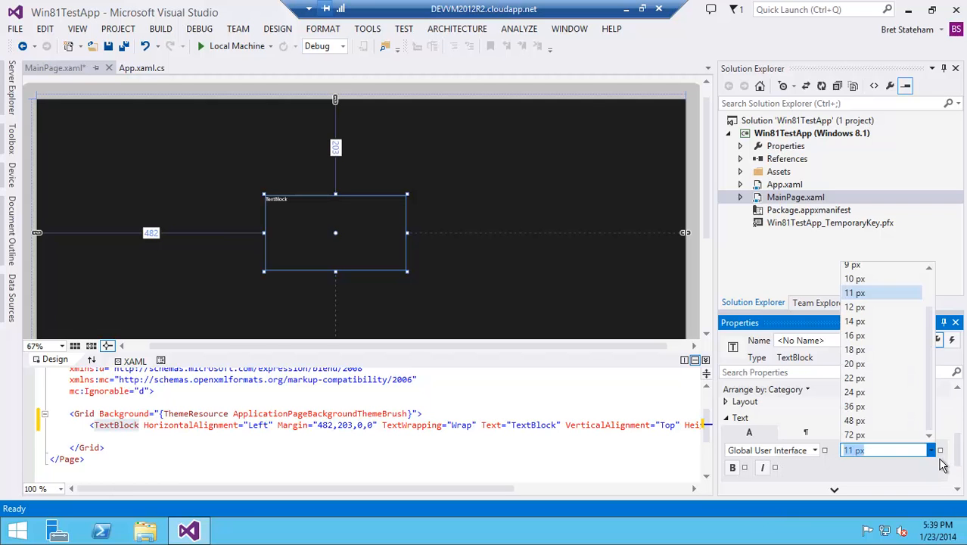
{"action": "left_click", "coordinate": [875, 413]}
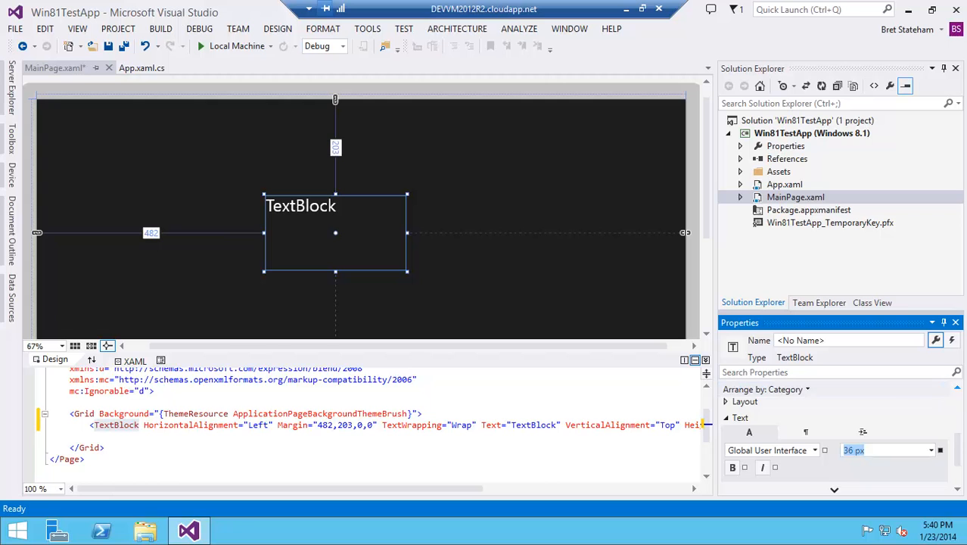
- Set the TextBlock's text to "Hello Windows 8.1" and widen the box so the text fits on one line
{"action": "scroll", "coordinate": [958, 448], "scroll_direction": "up", "scroll_amount": 5}
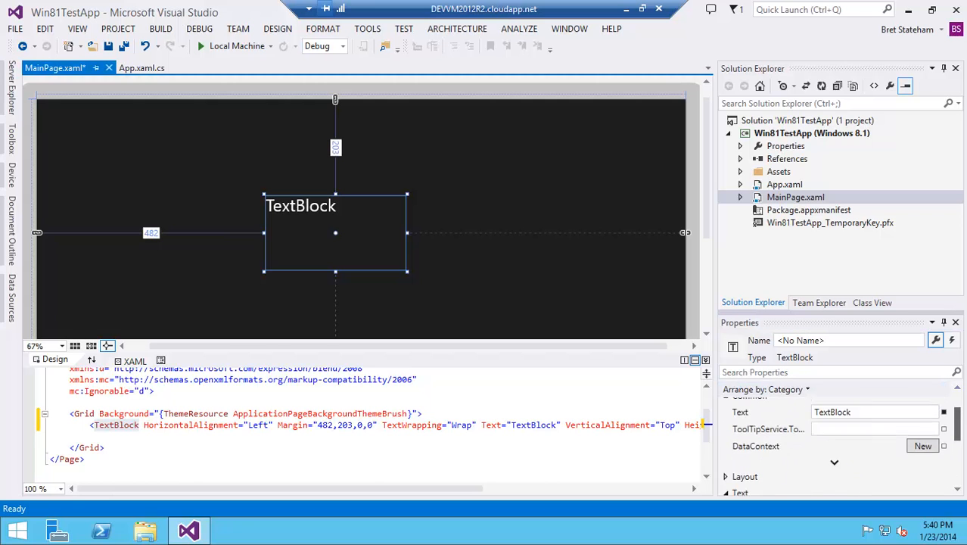
{"action": "left_click", "coordinate": [887, 454]}
{"action": "type", "text": "Hello Wi"}
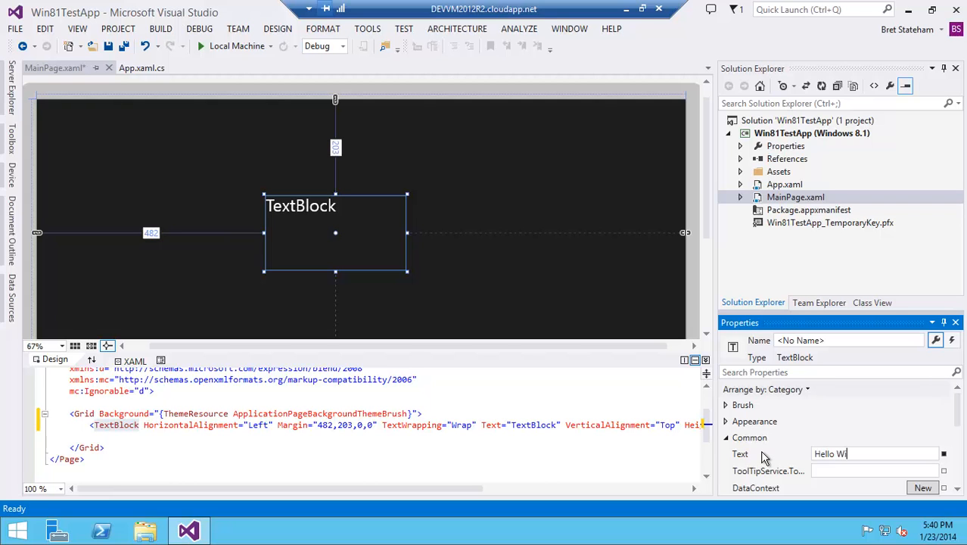
{"action": "type", "text": "ndows 8.1"}
{"action": "key", "text": "Return"}
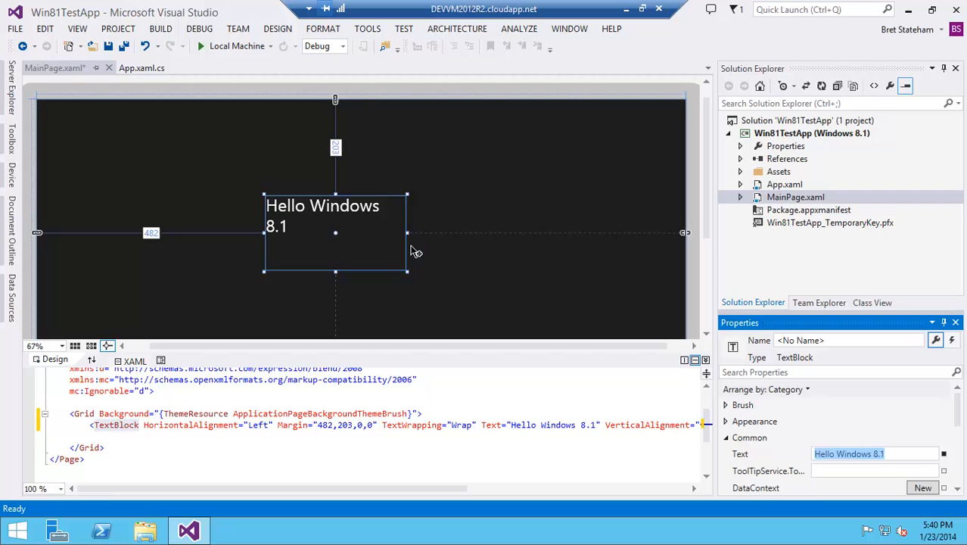
{"action": "left_click_drag", "start_coordinate": [417, 246], "coordinate": [464, 254]}
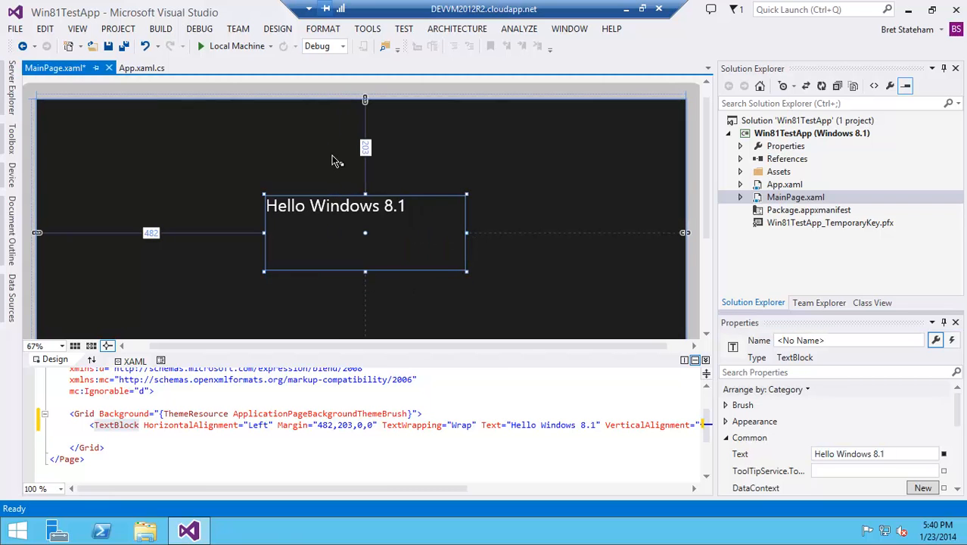
- Run the app on Local Machine, then close it and return to the desktop
{"action": "left_click", "coordinate": [221, 47]}
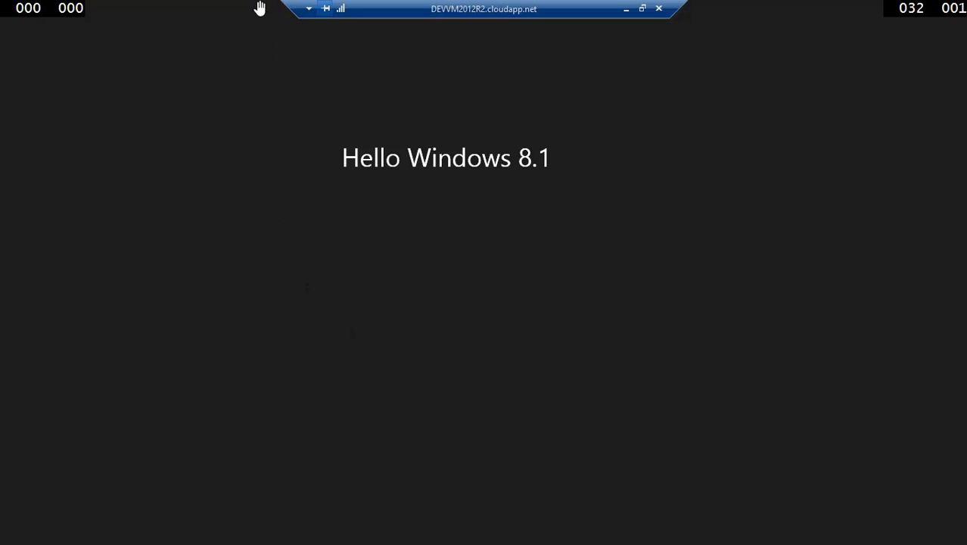
{"action": "left_click_drag", "start_coordinate": [259, 8], "coordinate": [342, 512]}
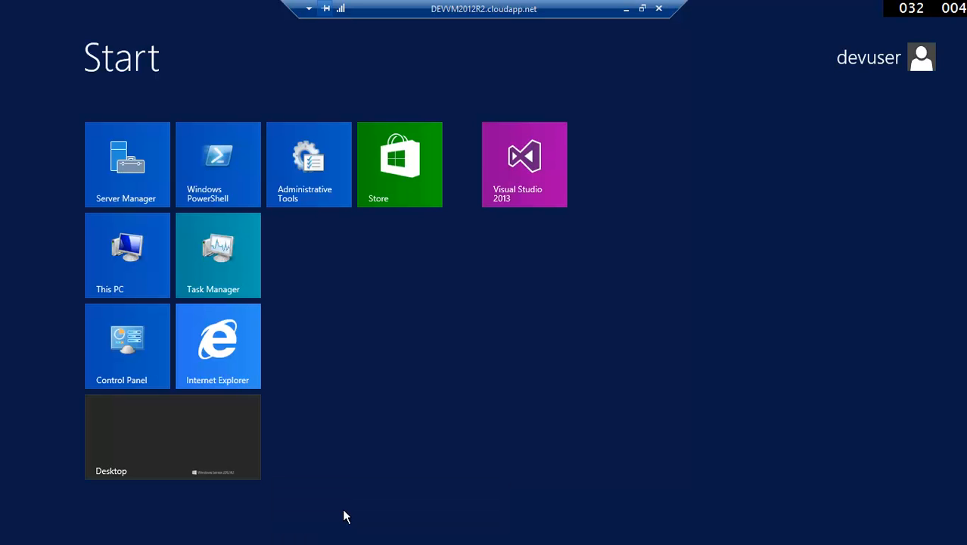
{"action": "left_click", "coordinate": [218, 450]}
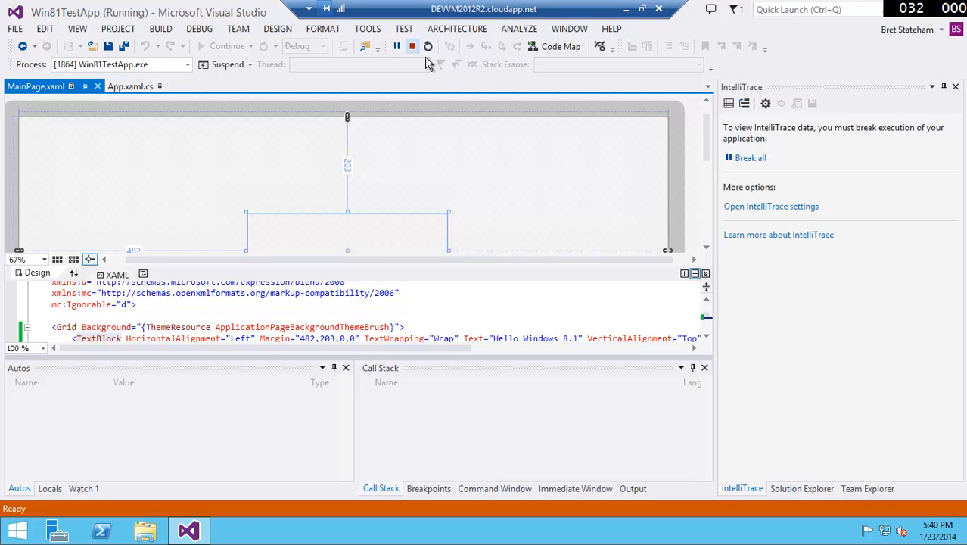
- Stop the debugging session
{"action": "key", "text": "shift+F5"}
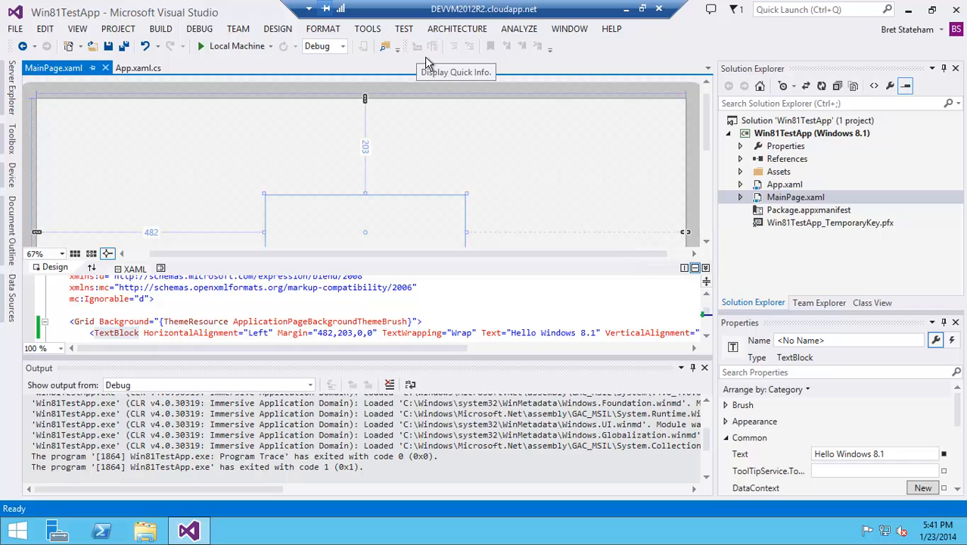
{"action": "left_click_drag", "start_coordinate": [707, 137], "coordinate": [728, 130]}
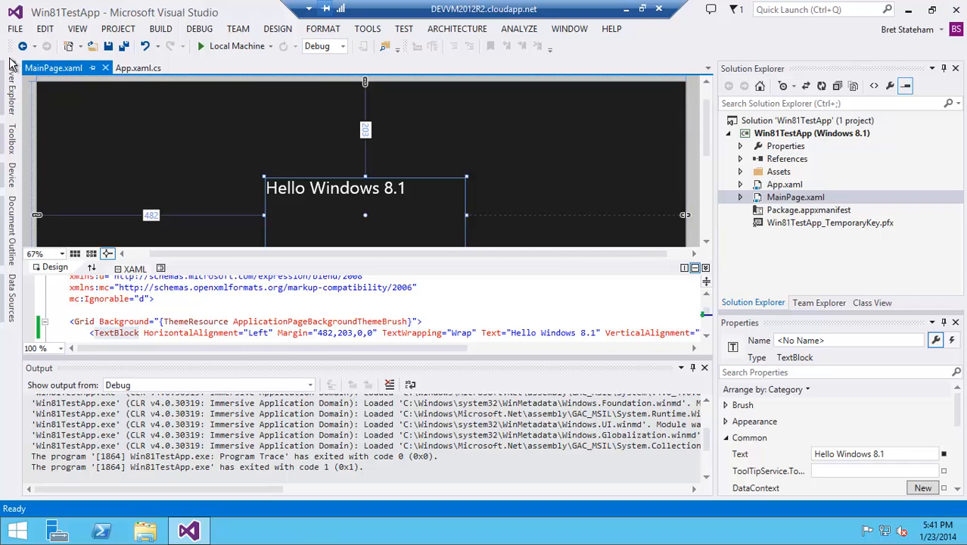
- Create a new Visual C# Windows Phone App project named PhoneTestApp
{"action": "left_click", "coordinate": [16, 28]}
{"action": "mouse_move", "coordinate": [35, 46]}
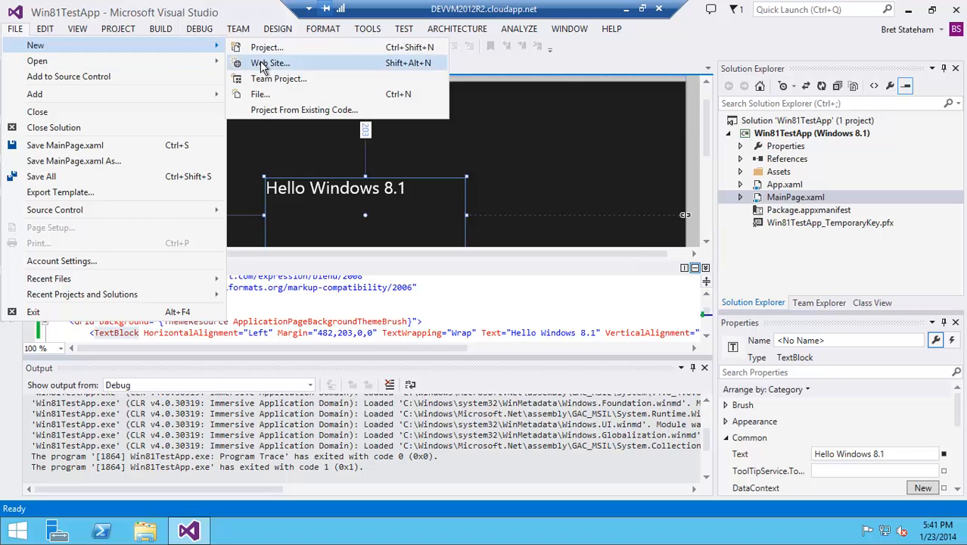
{"action": "left_click", "coordinate": [265, 47]}
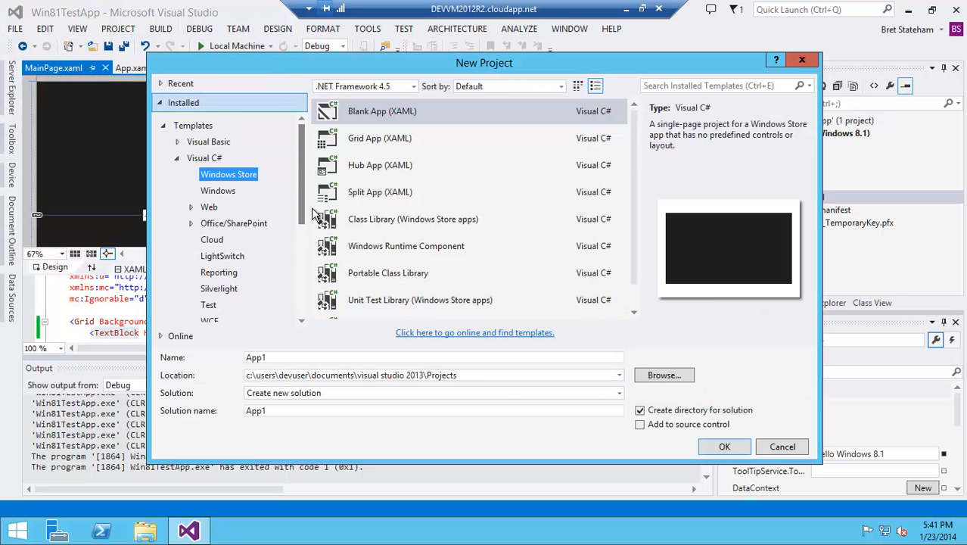
{"action": "scroll", "coordinate": [306, 214], "scroll_direction": "down", "scroll_amount": 2}
{"action": "left_click", "coordinate": [243, 265]}
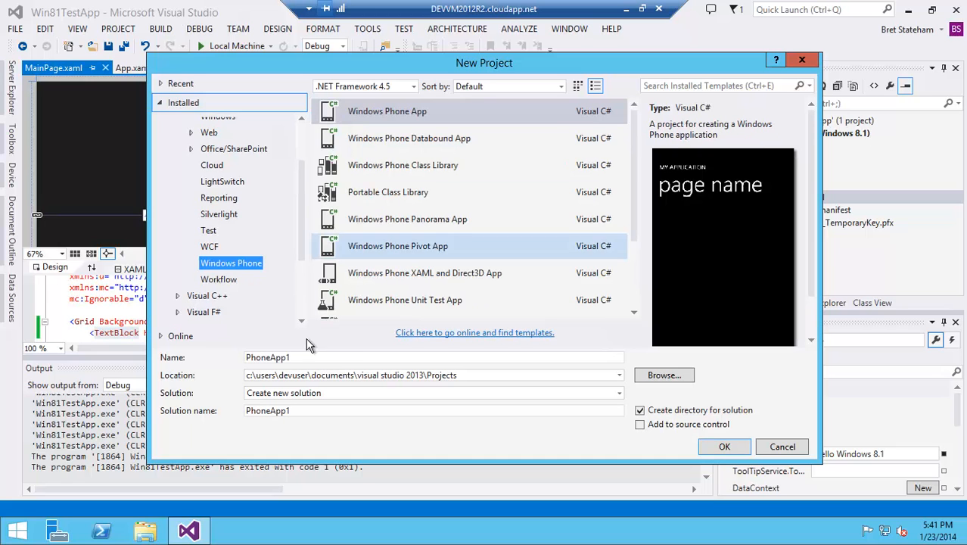
{"action": "left_click", "coordinate": [320, 361]}
{"action": "type", "text": "Phone"}
{"action": "key", "text": "BackSpace"}
{"action": "key", "text": "BackSpace"}
{"action": "key", "text": "BackSpace"}
{"action": "key", "text": "BackSpace"}
{"action": "type", "text": "honeTestApp"}
{"action": "key", "text": "Return"}
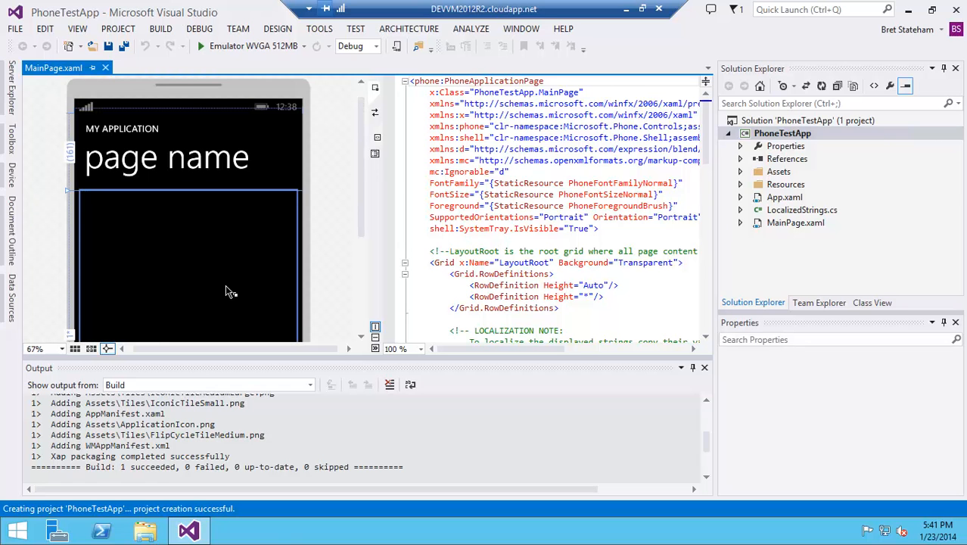
- Try to run the phone app in the Emulator WVGA 512MB and dismiss the Hyper-V error
{"action": "left_click", "coordinate": [226, 55]}
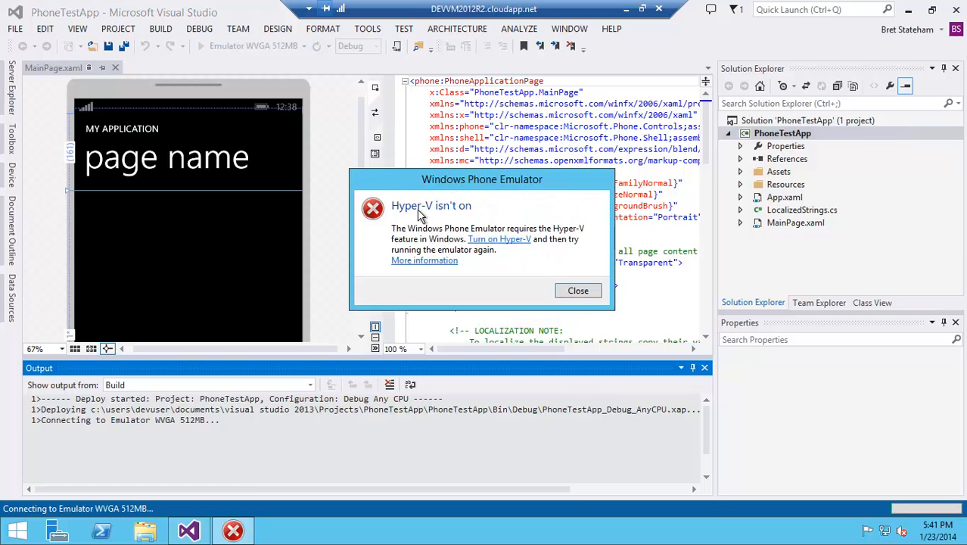
{"action": "left_click", "coordinate": [595, 295]}
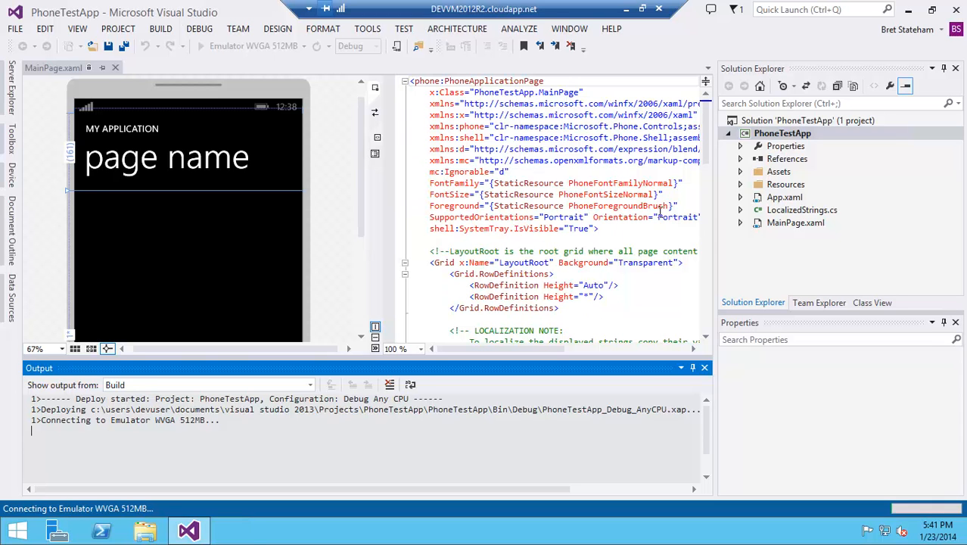
- Close Visual Studio, acknowledging the stop-build notice and declining to continue after deployment errors
{"action": "left_click", "coordinate": [958, 10]}
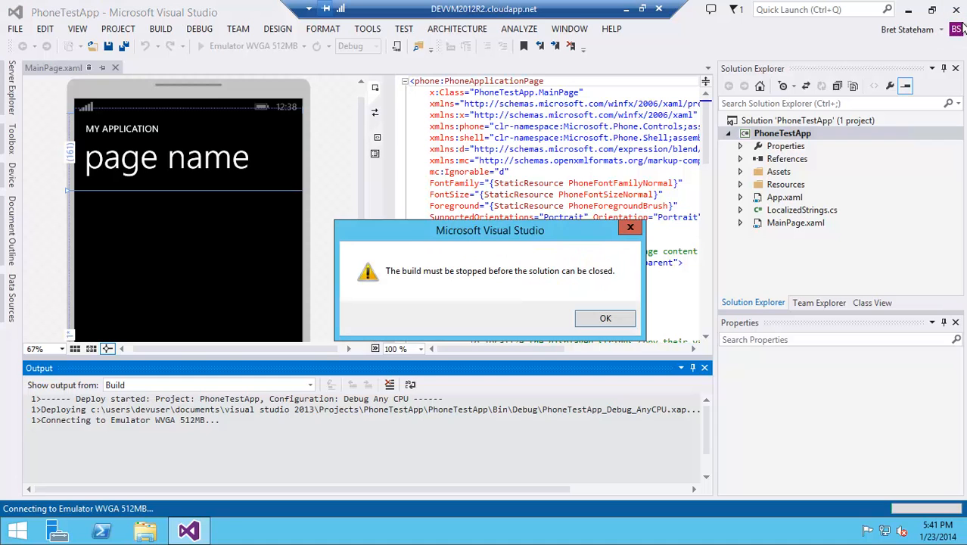
{"action": "left_click", "coordinate": [606, 324]}
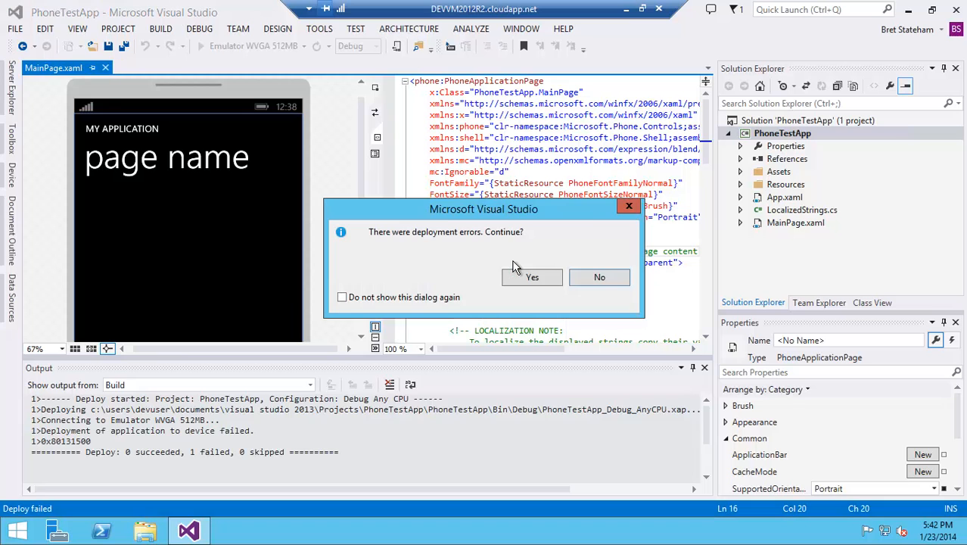
{"action": "left_click", "coordinate": [615, 285]}
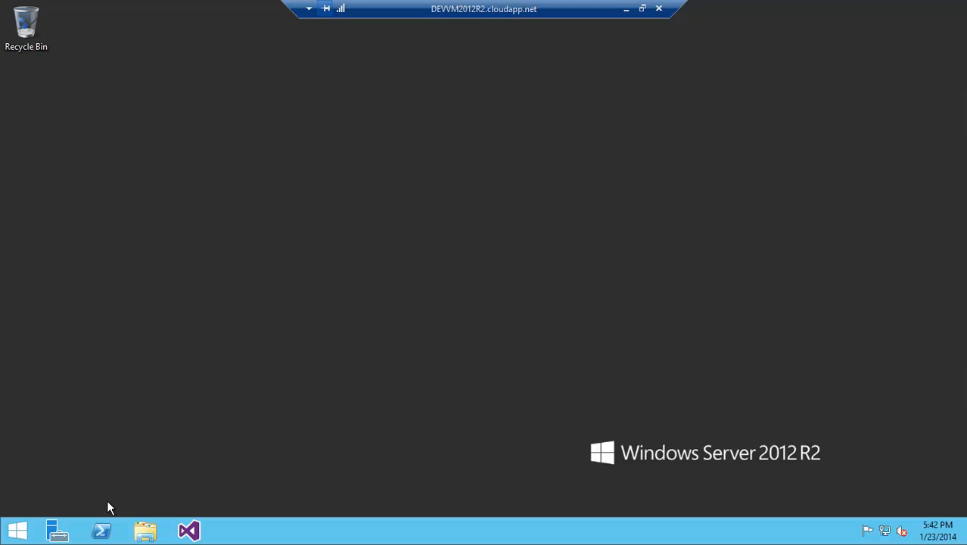
- Open Internet Explorer from Start and browse to visualstudio.com
{"action": "left_click", "coordinate": [18, 530]}
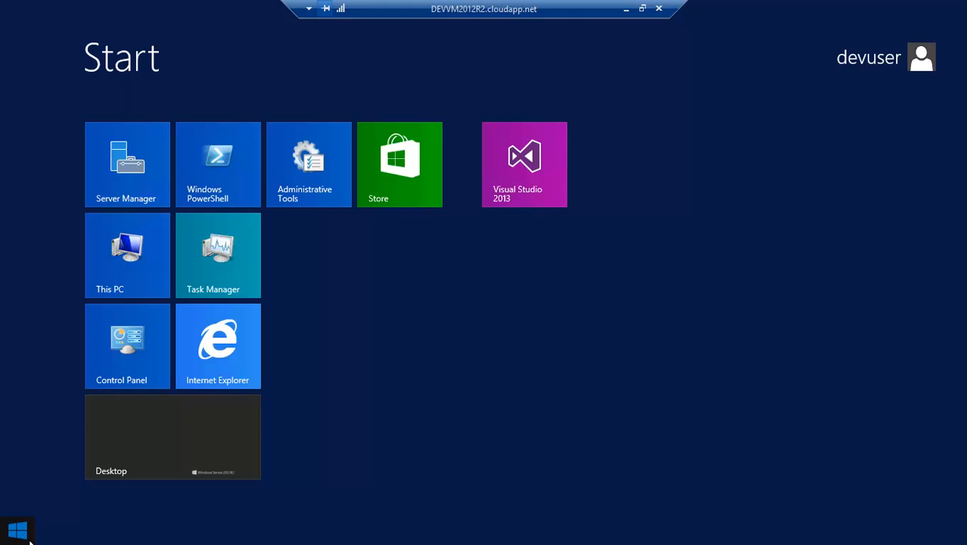
{"action": "left_click", "coordinate": [223, 347]}
{"action": "left_click", "coordinate": [140, 59]}
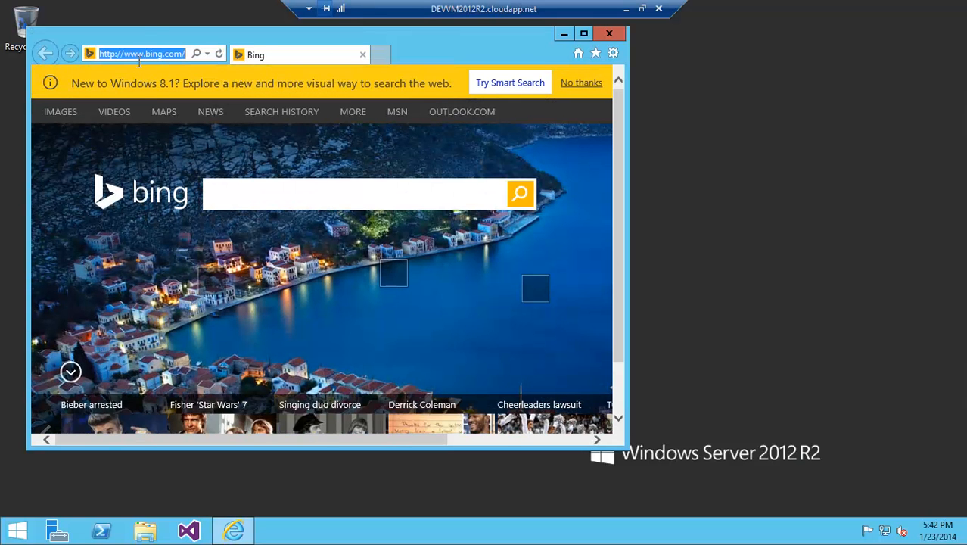
{"action": "type", "text": "visualstudio.com/"}
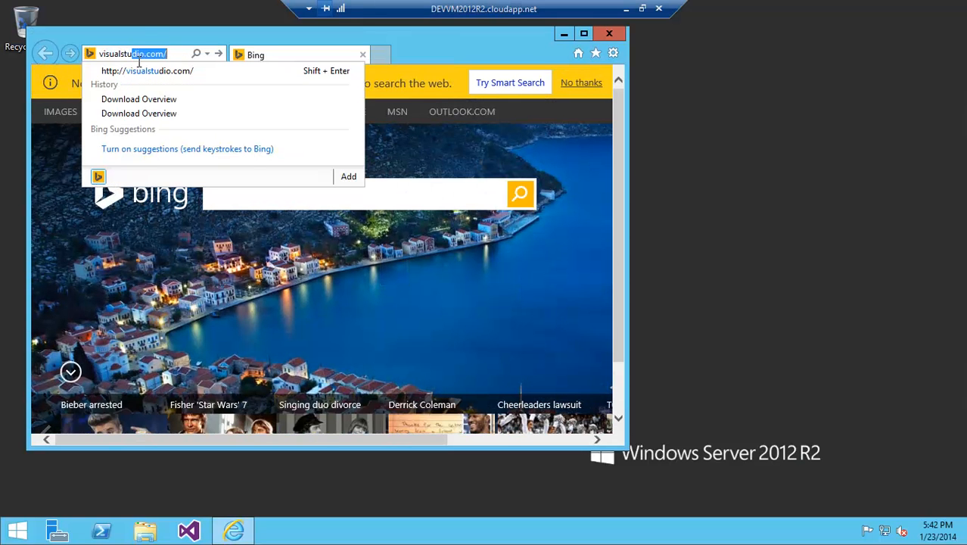
{"action": "key", "text": "Return"}
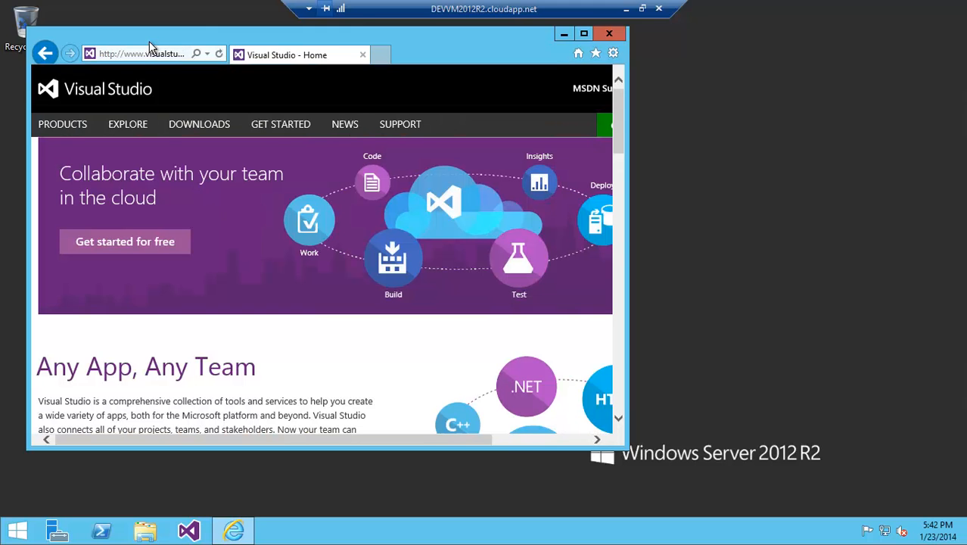
- Maximize the browser window and open the Visual Studio site's sign-in page
{"action": "double_click", "coordinate": [150, 44]}
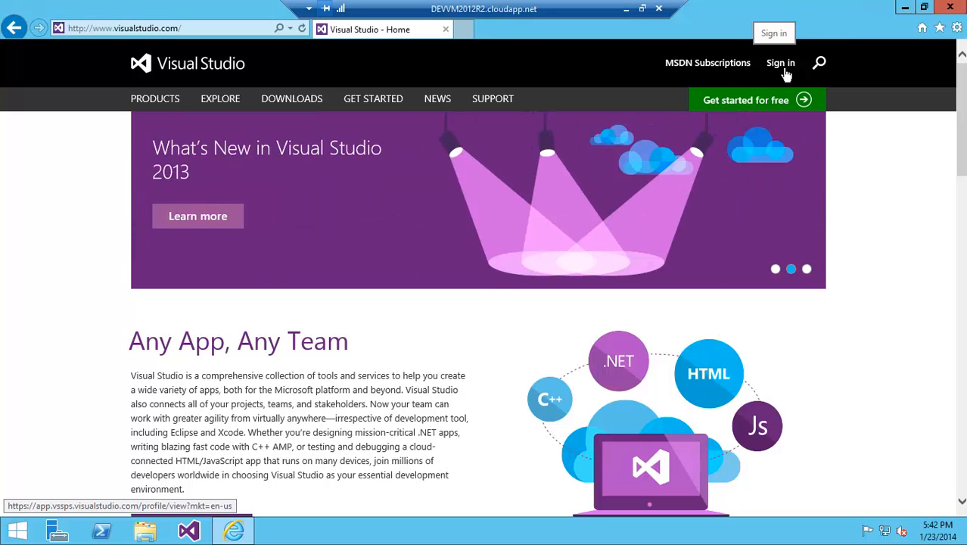
{"action": "left_click", "coordinate": [785, 74]}
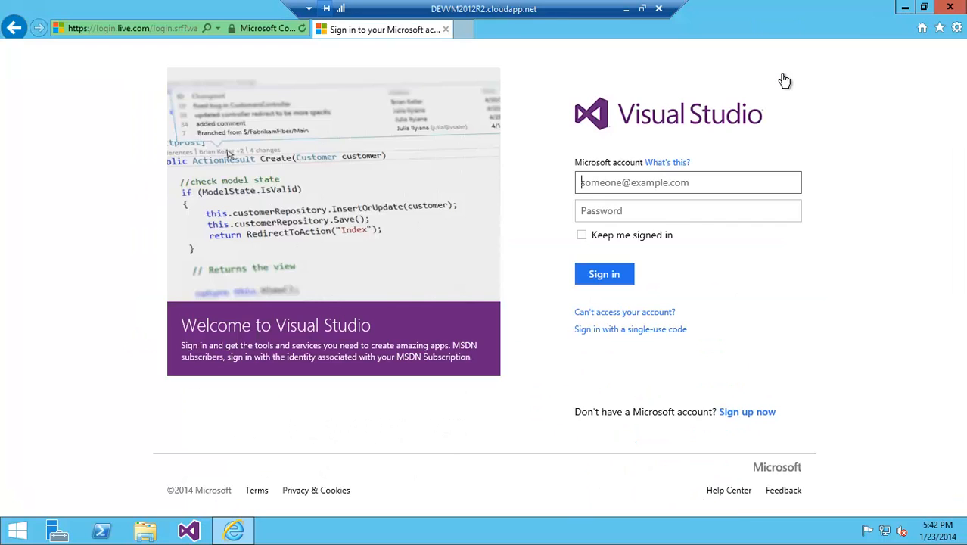
- Sign in to Visual Studio with the Microsoft account e-mail and its password
{"action": "left_click", "coordinate": [676, 218]}
{"action": "type", "text": "****"}
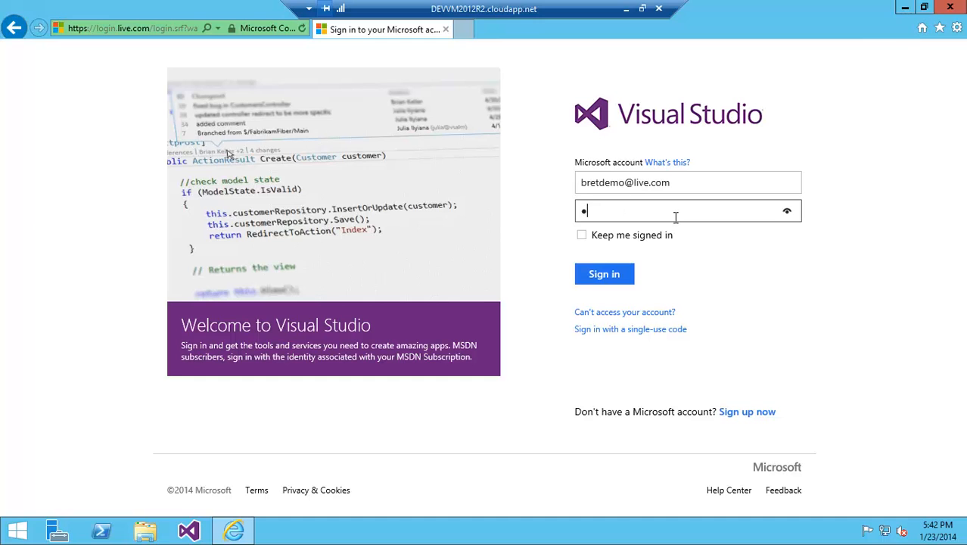
{"action": "type", "text": "****"}
{"action": "key", "text": "Return"}
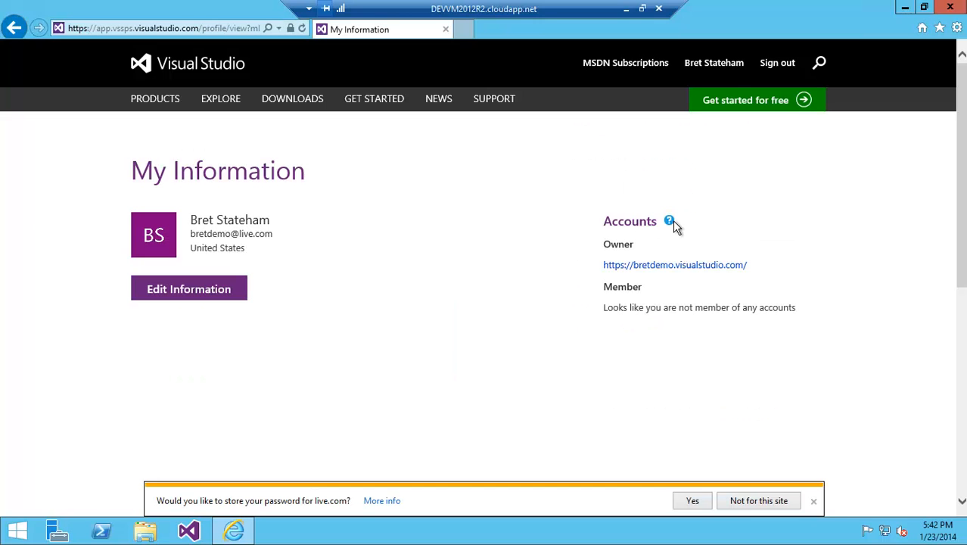
- Open the account's Visual Studio Online site and start a new team project named Hackathon Project, described as "Code and work items for the hackathon apps we are building"
{"action": "left_click", "coordinate": [640, 278]}
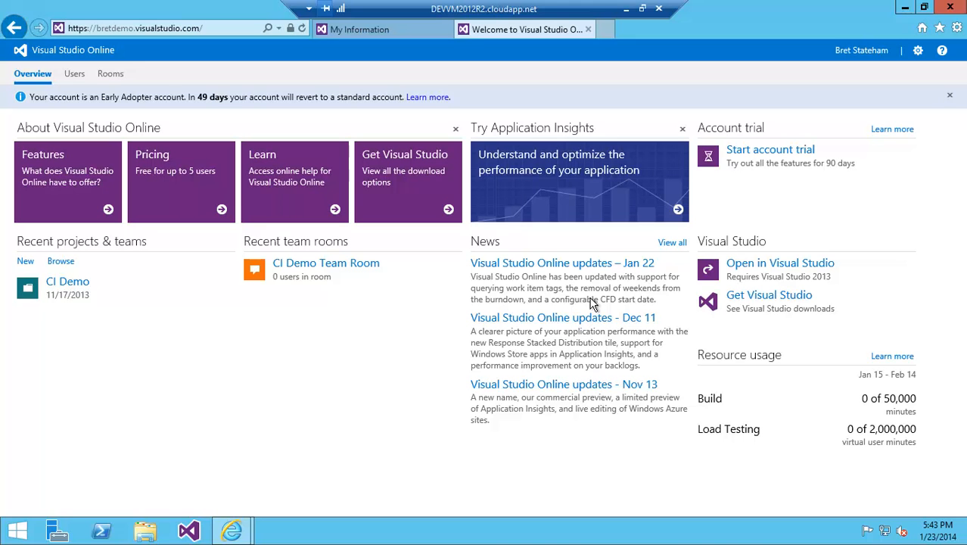
{"action": "left_click", "coordinate": [37, 265]}
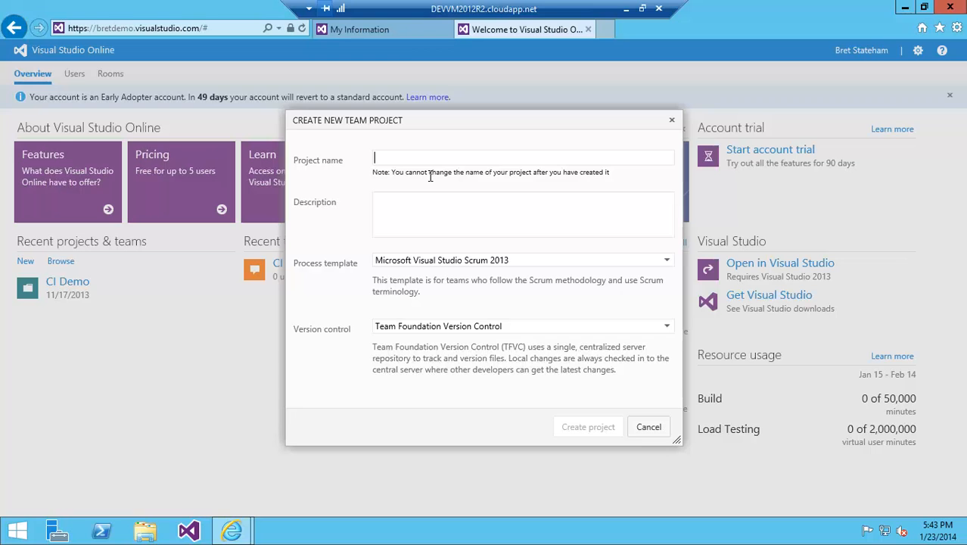
{"action": "type", "text": "Hackathon Project"}
{"action": "left_click", "coordinate": [436, 224]}
{"action": "type", "text": "Code and work items for the hackathon apps we are building"}
{"action": "key", "text": "BackSpace"}
{"action": "key", "text": "BackSpace"}
{"action": "key", "text": "BackSpace"}
{"action": "type", "text": "ing"}
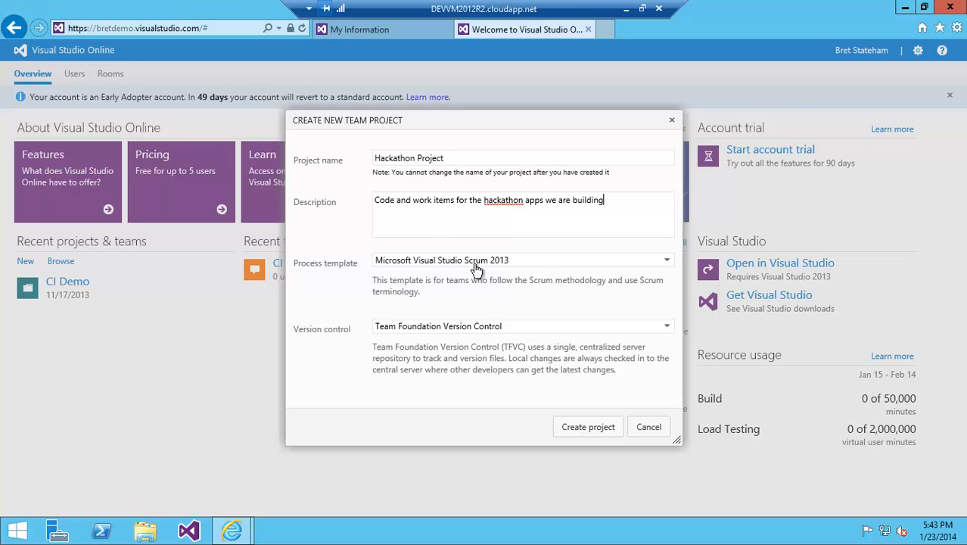
- Keep the Microsoft Visual Studio Scrum 2013 template, set version control to Git, create the project and navigate to it
{"action": "left_click", "coordinate": [538, 265]}
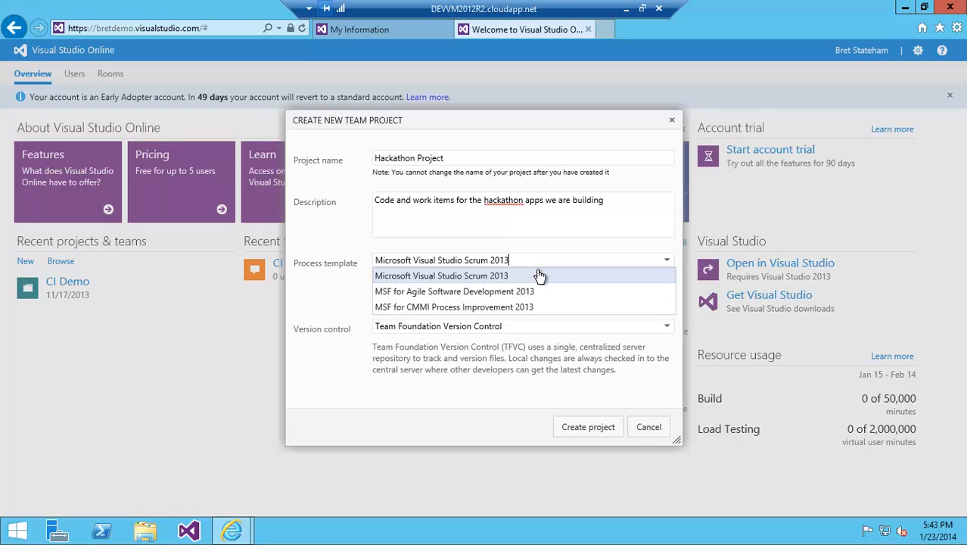
{"action": "left_click", "coordinate": [539, 275]}
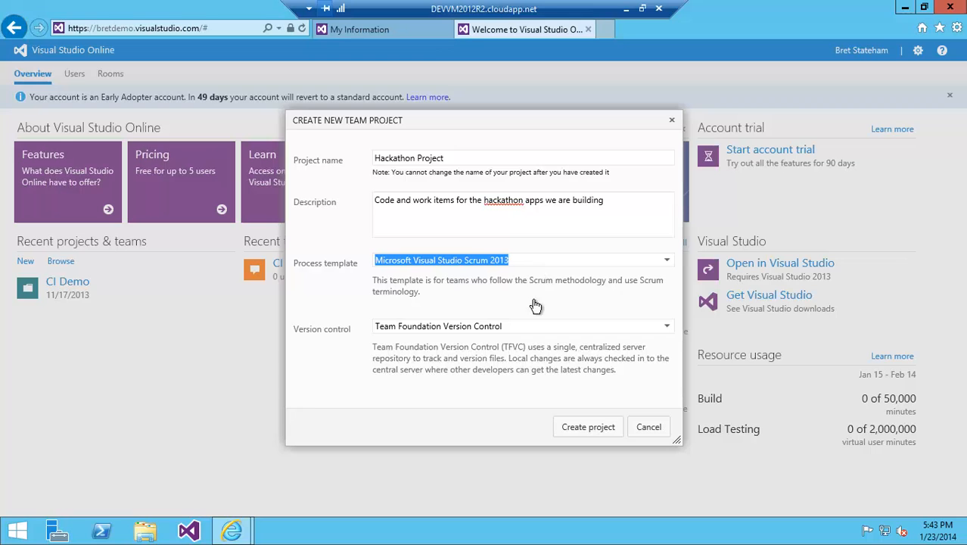
{"action": "left_click", "coordinate": [490, 333]}
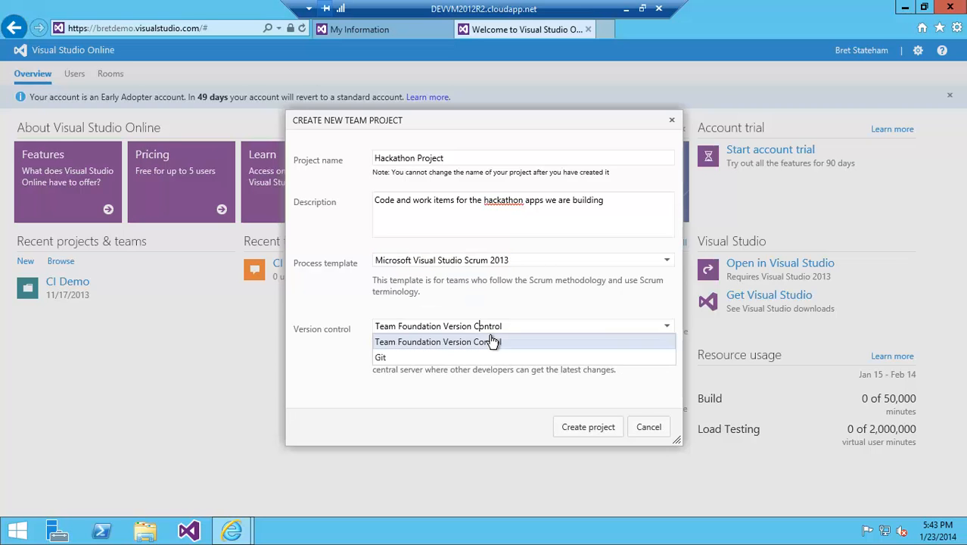
{"action": "left_click", "coordinate": [426, 359]}
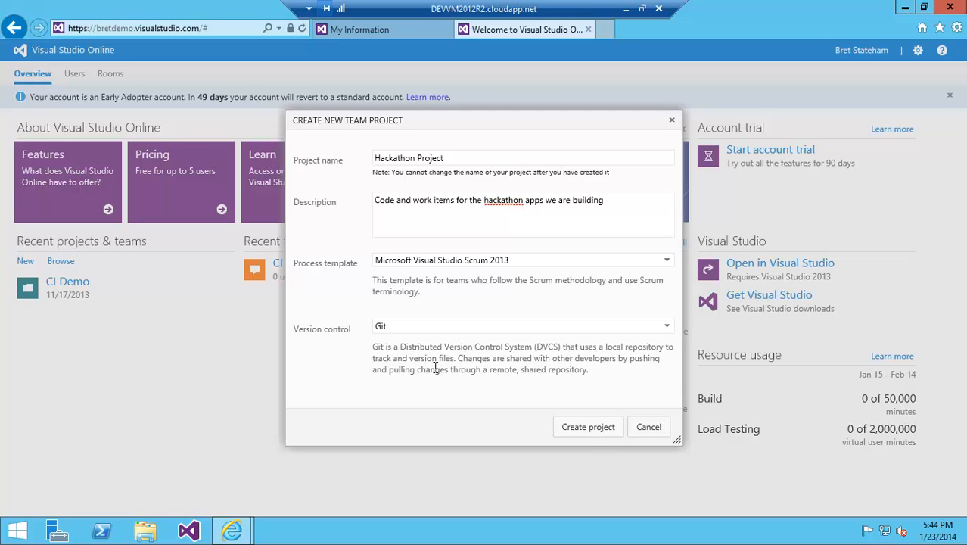
{"action": "left_click", "coordinate": [588, 429]}
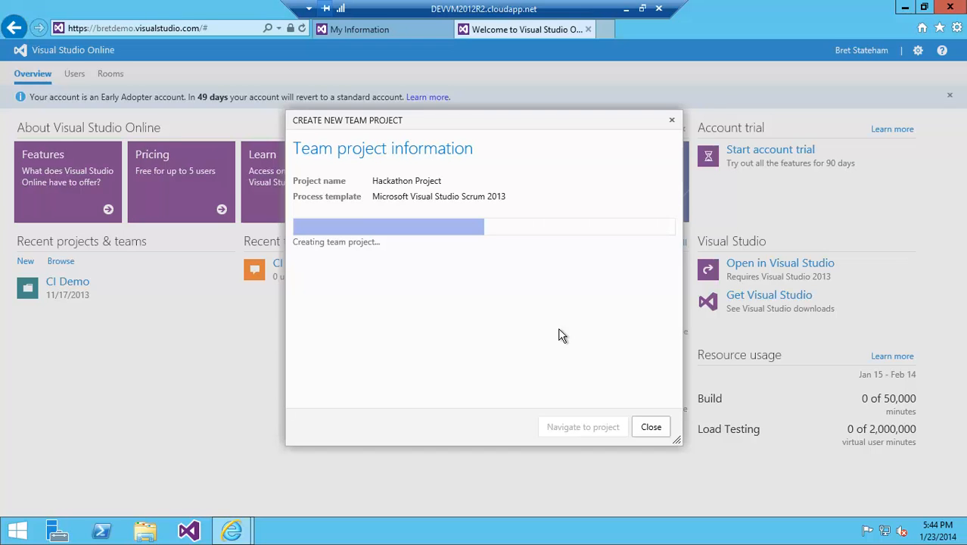
{"action": "left_click", "coordinate": [581, 427]}
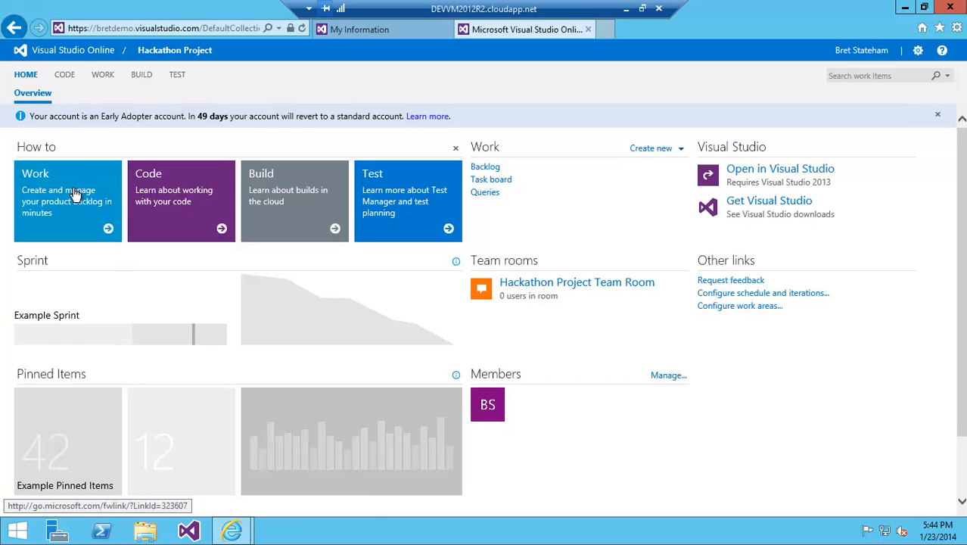
- Switch to Visual Studio and show Team Explorer
{"action": "mouse_move", "coordinate": [230, 314]}
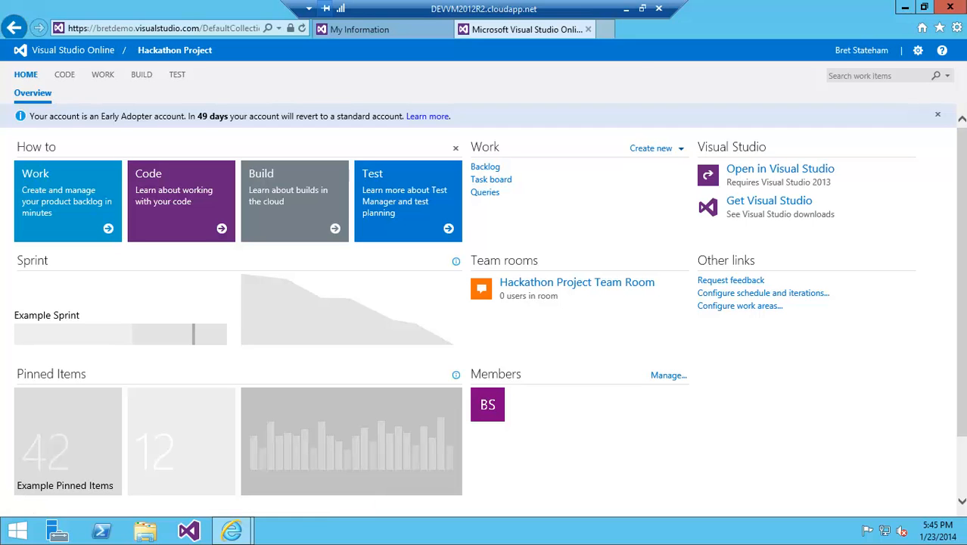
{"action": "left_click", "coordinate": [189, 531]}
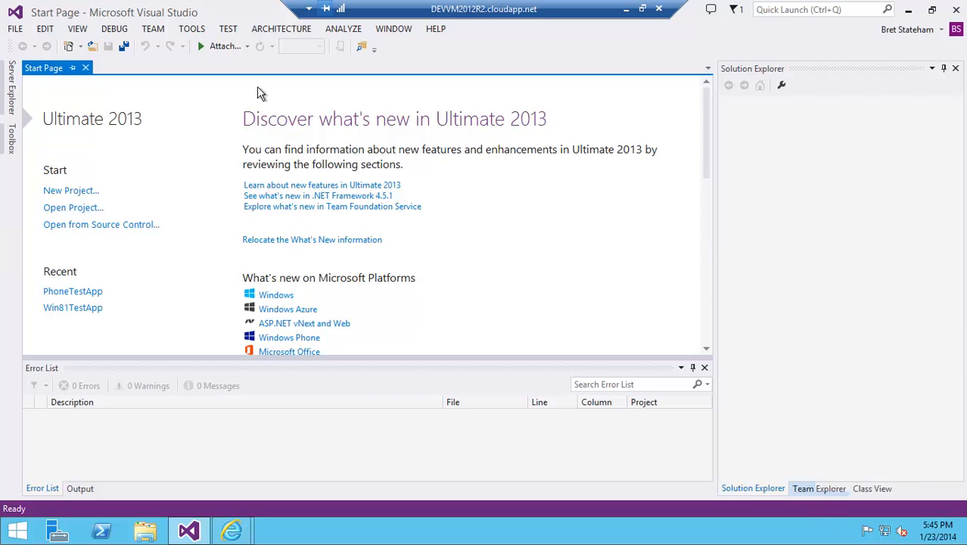
{"action": "left_click", "coordinate": [79, 28]}
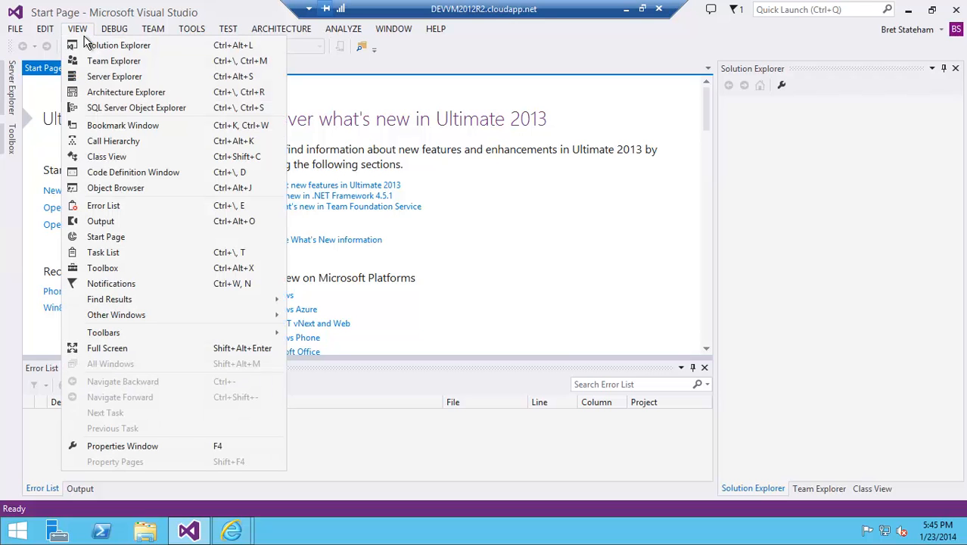
{"action": "left_click", "coordinate": [831, 493]}
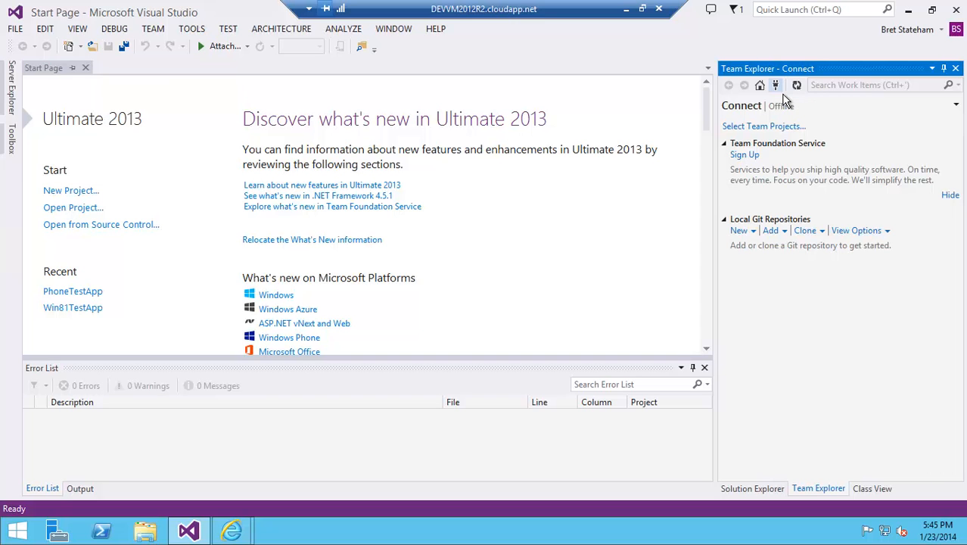
- Open the Team Foundation Server connection dialog and its server list, widening the Name column
{"action": "left_click", "coordinate": [780, 135]}
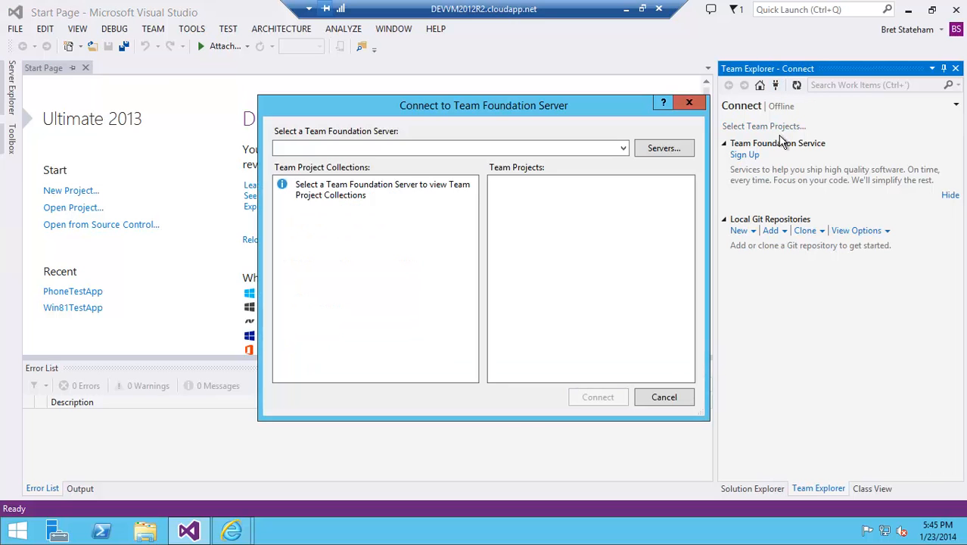
{"action": "left_click", "coordinate": [684, 154]}
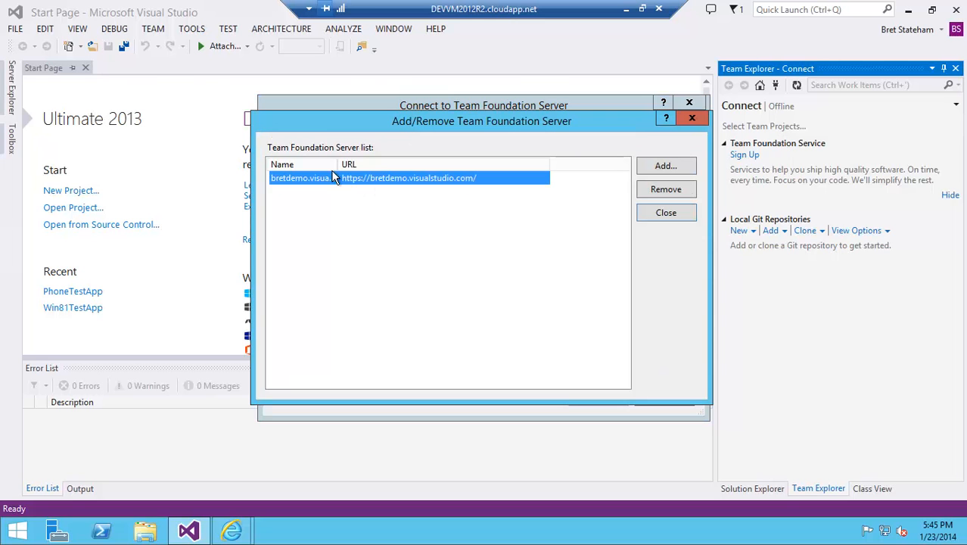
{"action": "left_click_drag", "start_coordinate": [340, 165], "coordinate": [405, 165]}
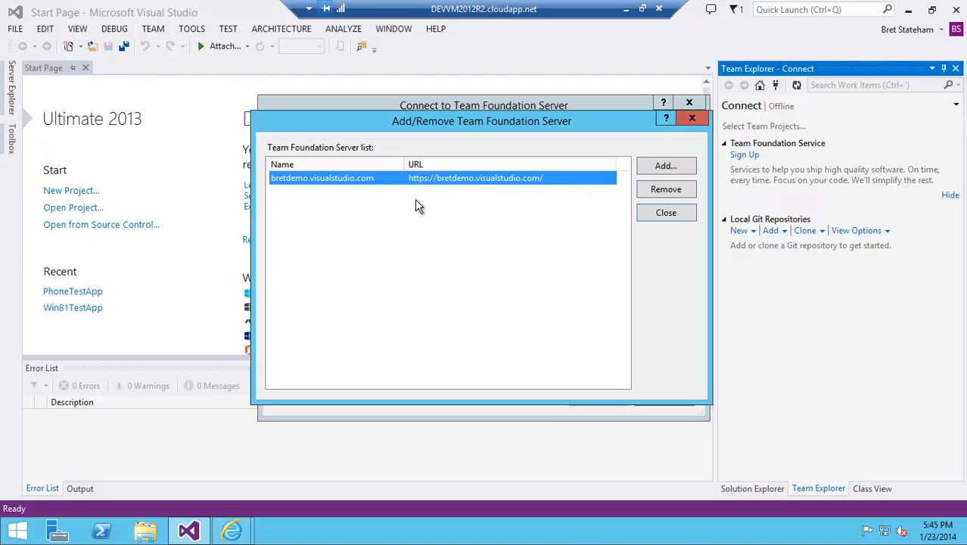
{"action": "left_click", "coordinate": [683, 174]}
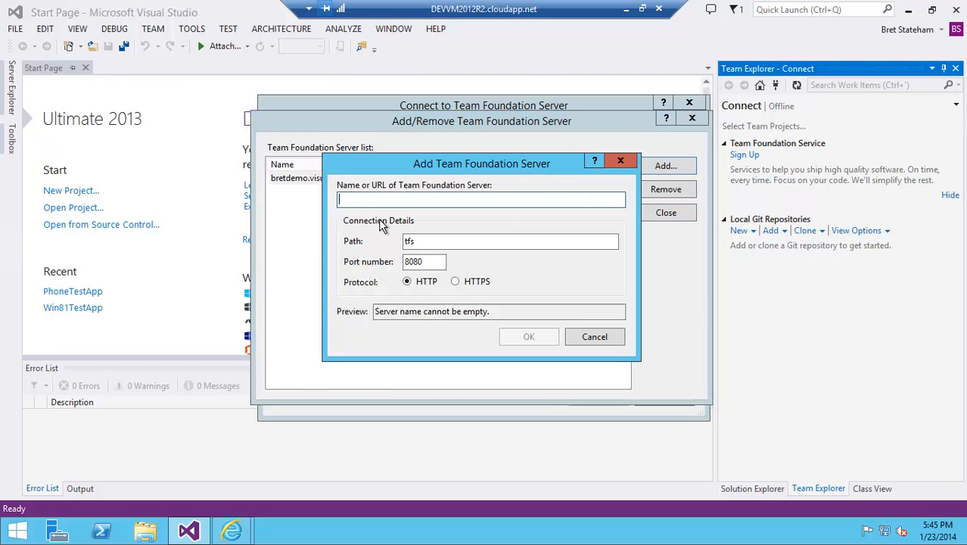
{"action": "type", "text": "bre"}
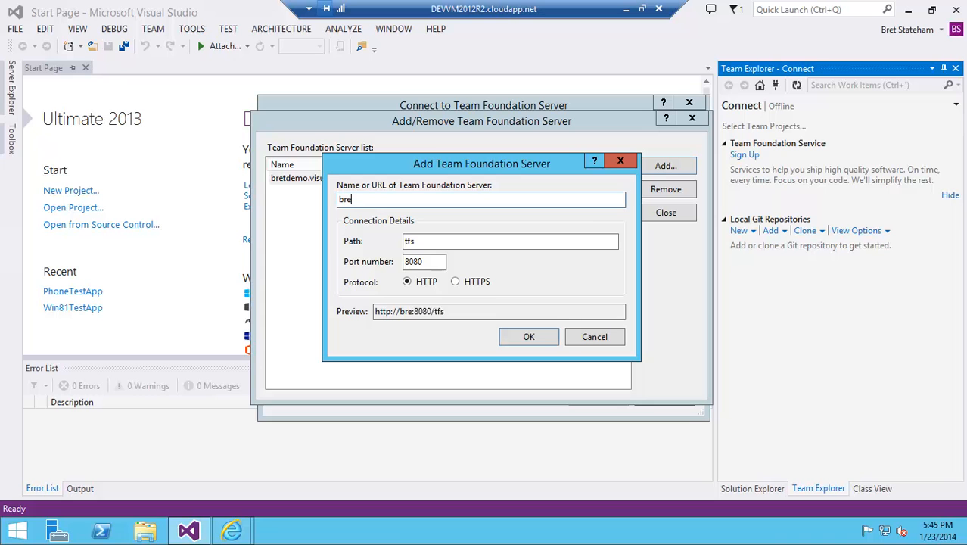
{"action": "type", "text": "tdemo.visualstuid"}
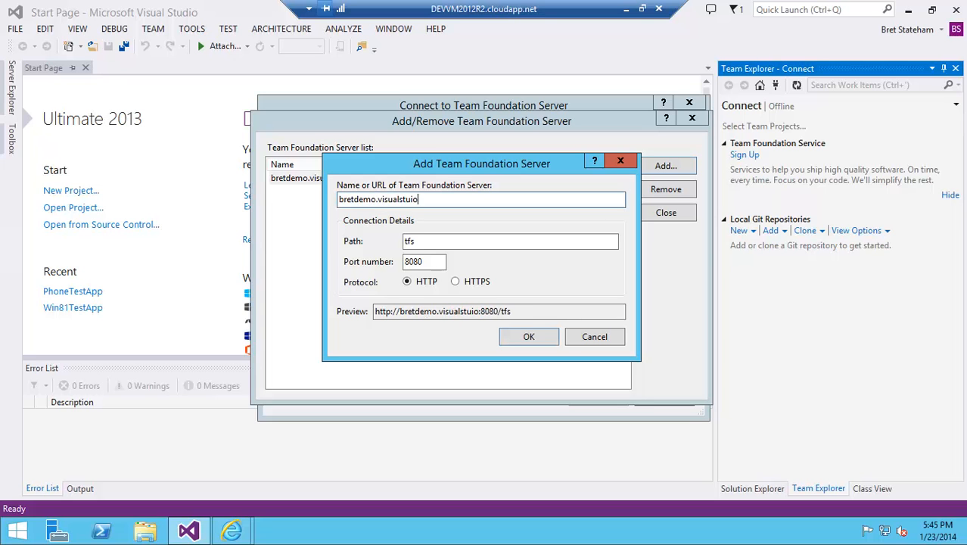
{"action": "key", "text": "BackSpace"}
{"action": "key", "text": "BackSpace"}
{"action": "type", "text": "dio.com"}
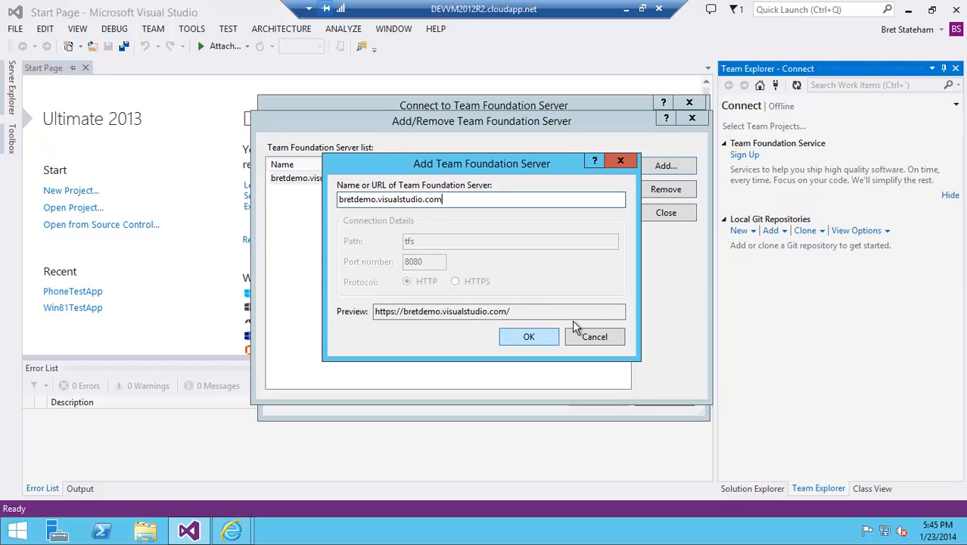
{"action": "left_click", "coordinate": [598, 338]}
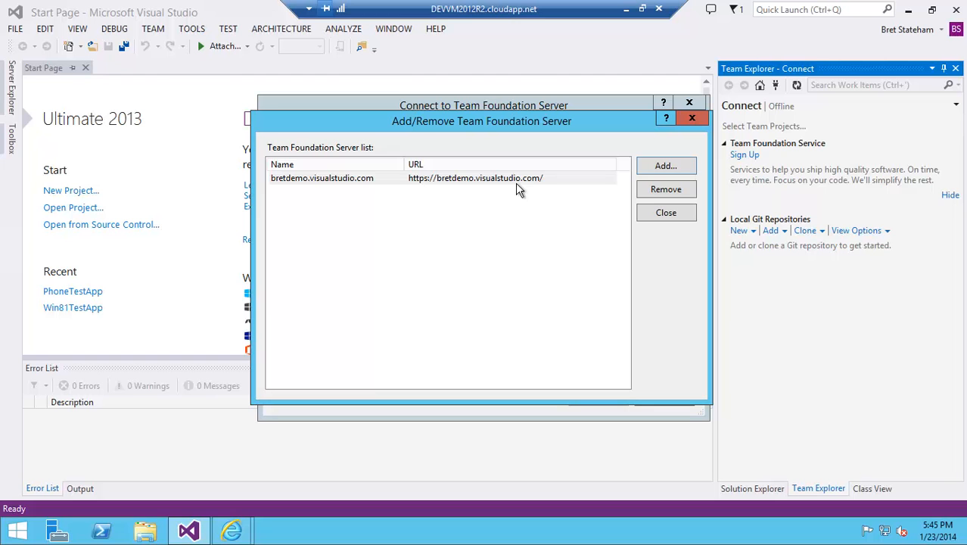
- Close the server list, pick the account's visualstudio.com server, select Hackathon Project and connect to it
{"action": "left_click", "coordinate": [547, 182]}
{"action": "left_click", "coordinate": [685, 217]}
{"action": "left_click", "coordinate": [605, 149]}
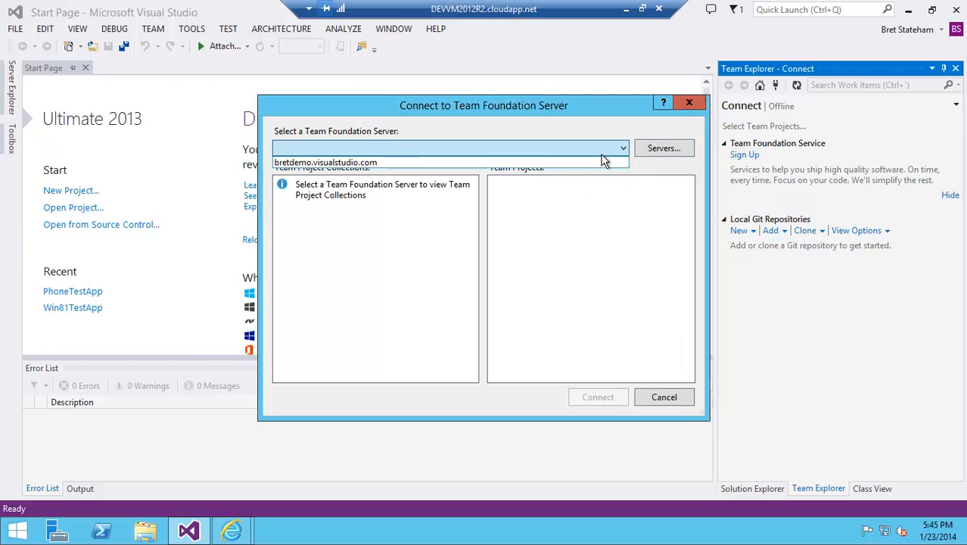
{"action": "left_click", "coordinate": [398, 161]}
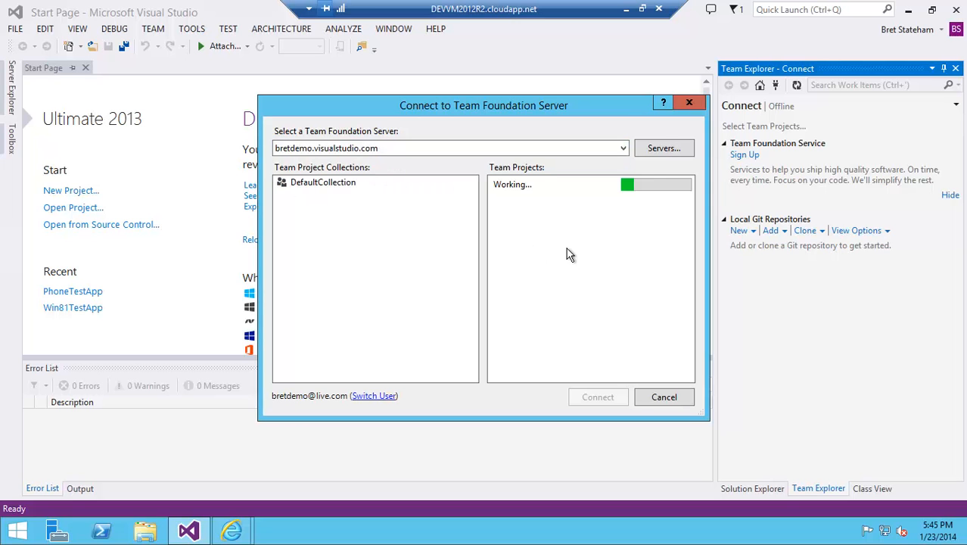
{"action": "left_click", "coordinate": [541, 212]}
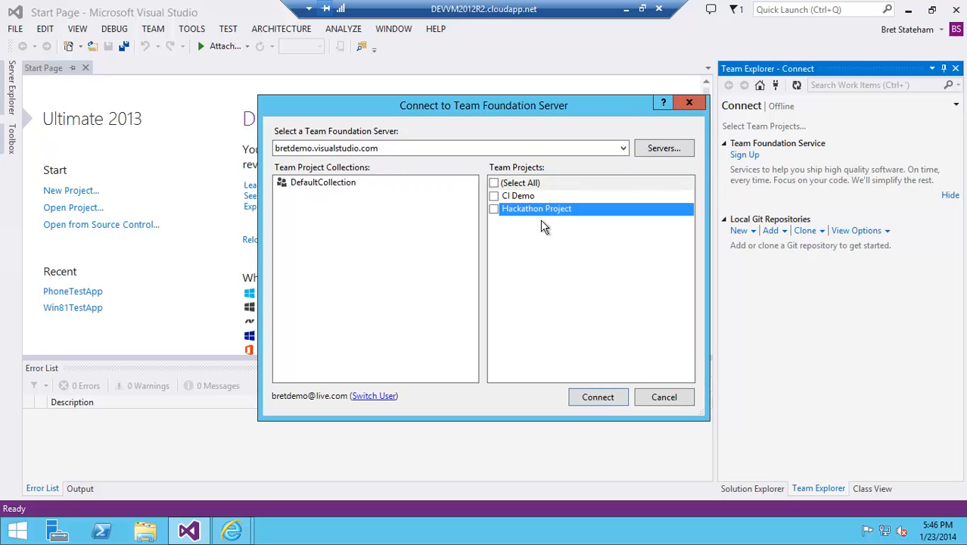
{"action": "left_click", "coordinate": [598, 399]}
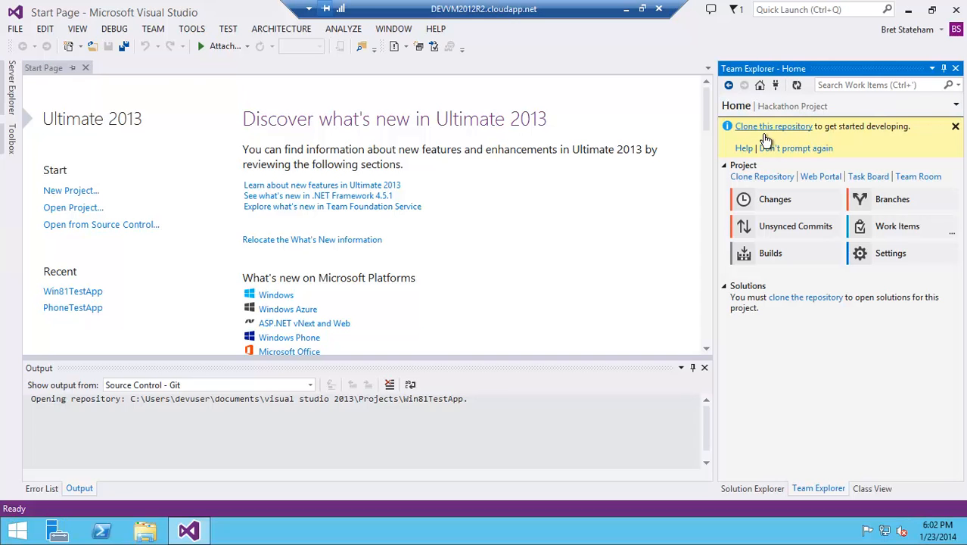
- Clone the Hackathon Project repository to the default local Repos folder
{"action": "left_click", "coordinate": [765, 135]}
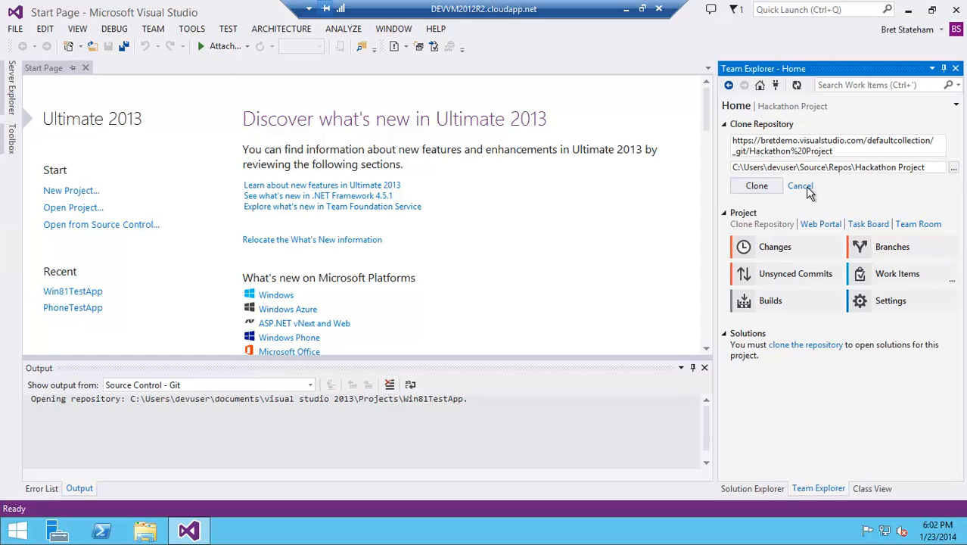
{"action": "left_click", "coordinate": [757, 187]}
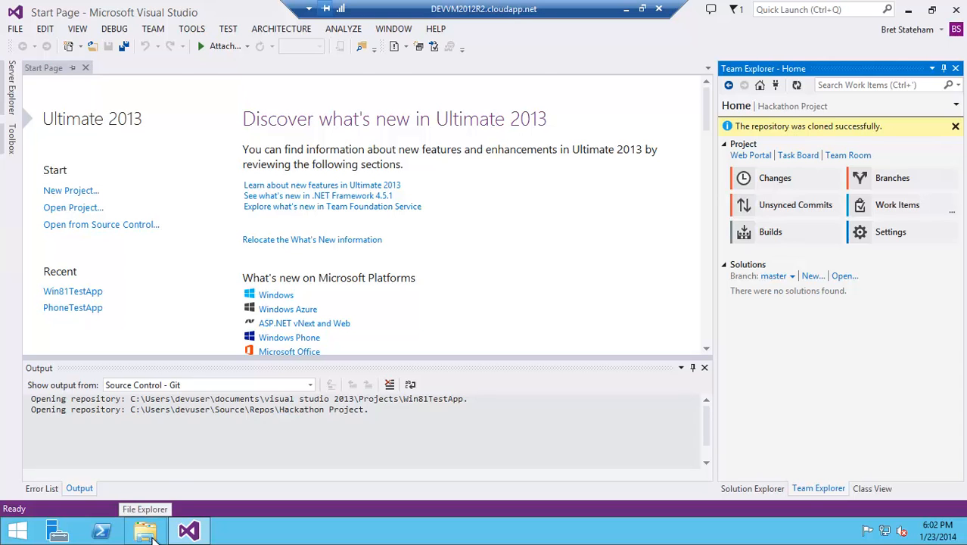
- Start a new Visual C# Windows Store project using the Blank App (XAML) template
{"action": "left_click", "coordinate": [15, 31]}
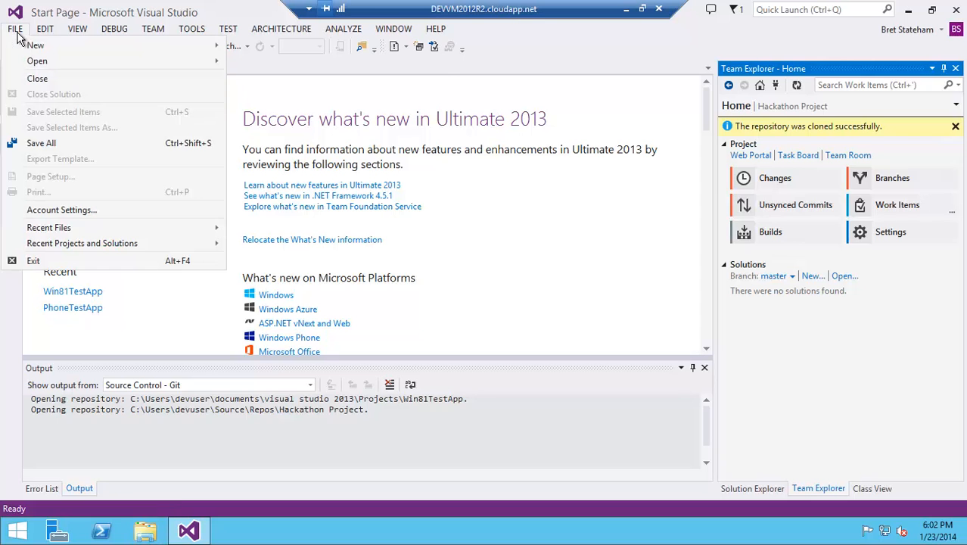
{"action": "left_click", "coordinate": [265, 53]}
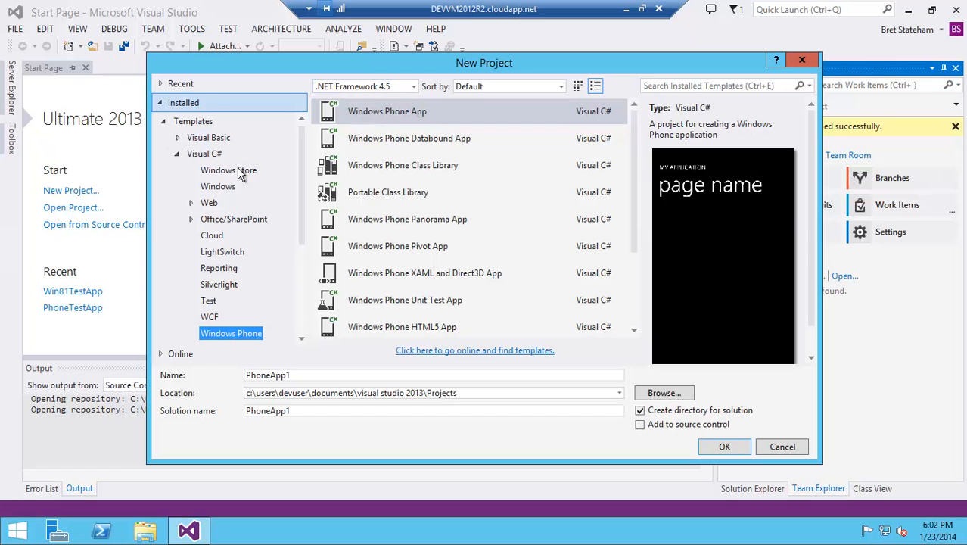
{"action": "left_click", "coordinate": [229, 172]}
{"action": "left_click", "coordinate": [383, 114]}
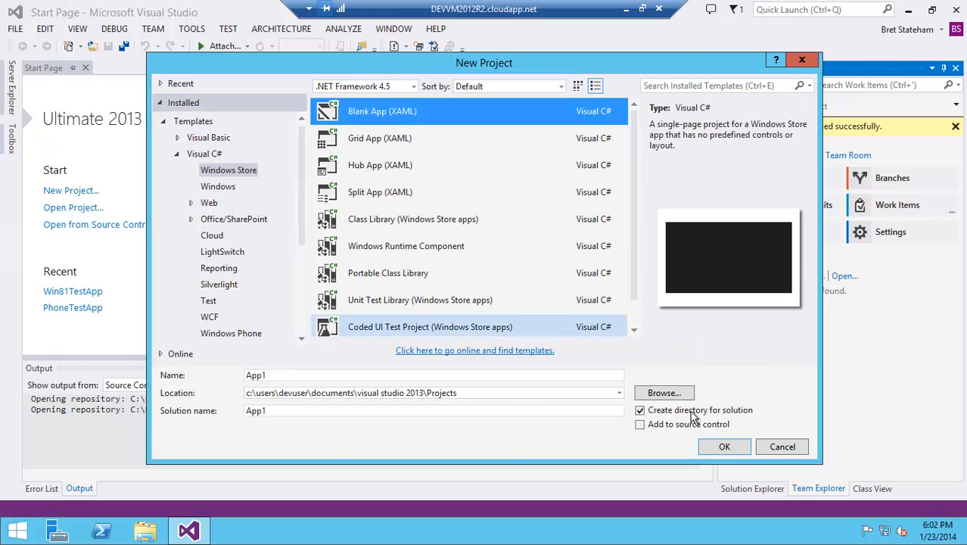
- Browse to set the project location to the cloned Hackathon Project folder under C:\Users\devuser\Source\Repos
{"action": "left_click", "coordinate": [266, 395]}
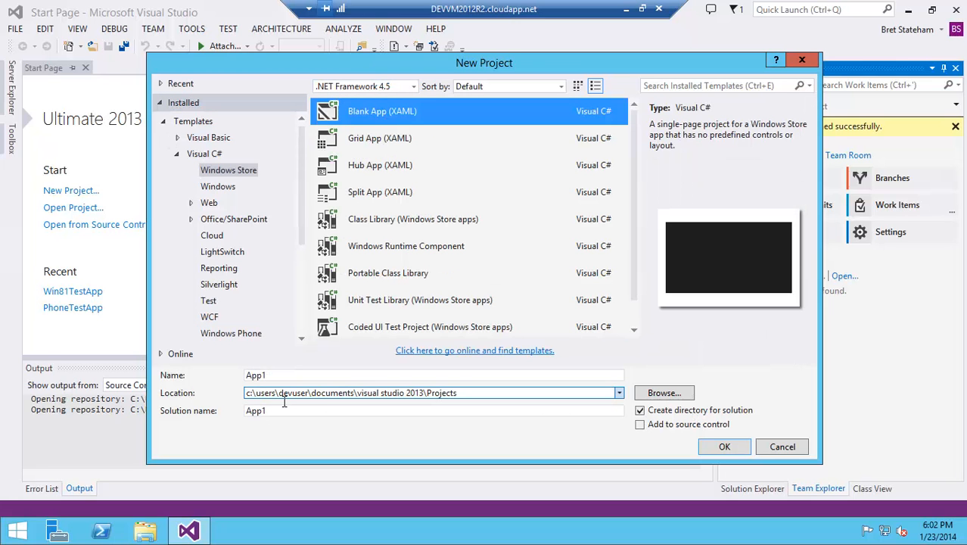
{"action": "left_click", "coordinate": [660, 394]}
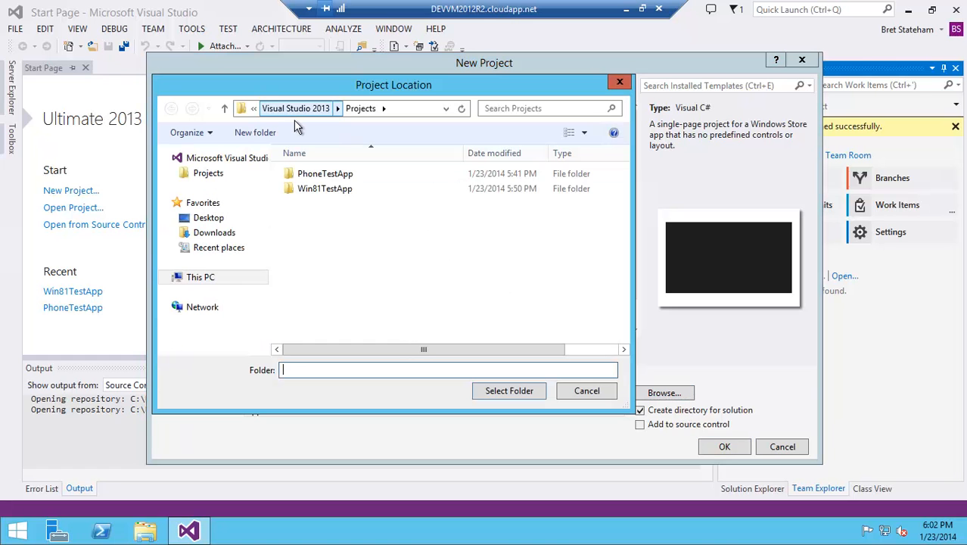
{"action": "left_click", "coordinate": [293, 117]}
{"action": "left_click", "coordinate": [291, 112]}
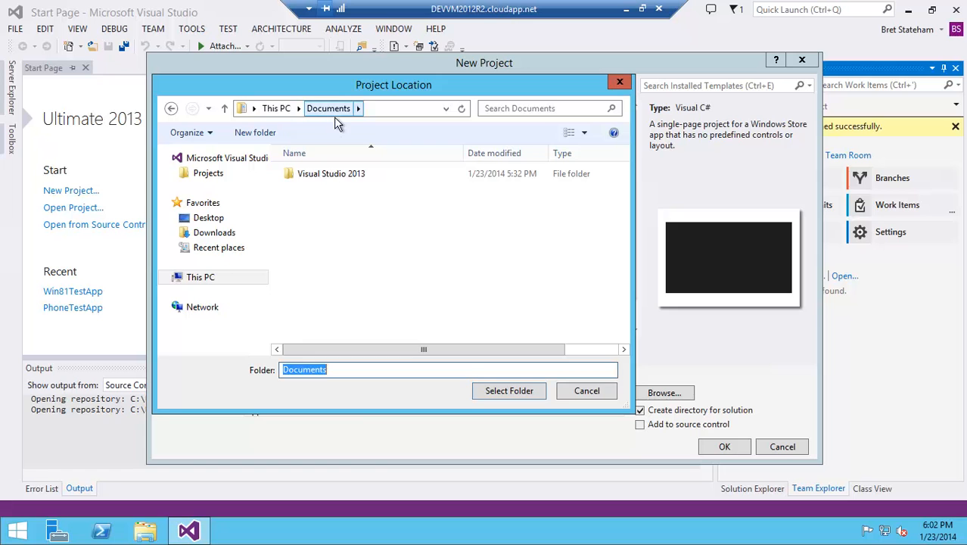
{"action": "left_click", "coordinate": [287, 115]}
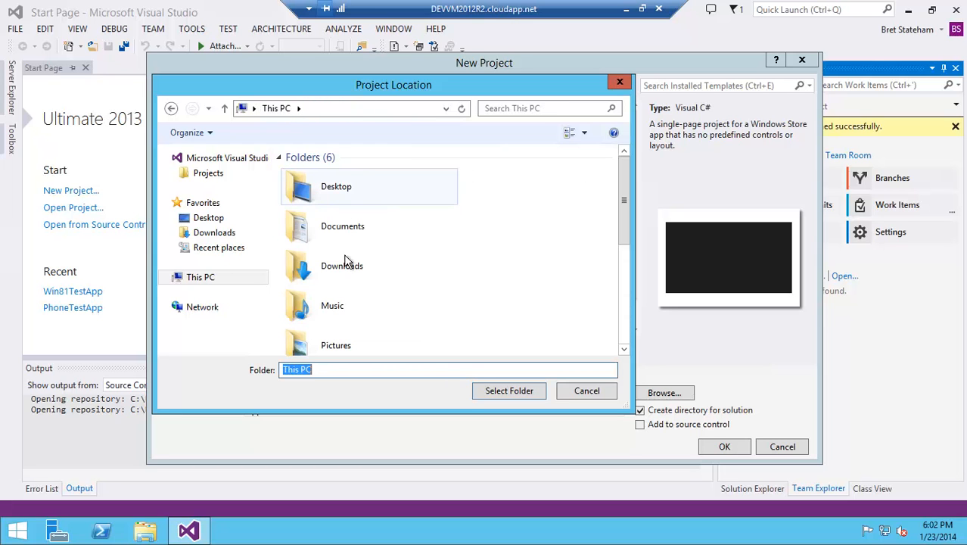
{"action": "left_click_drag", "start_coordinate": [624, 201], "coordinate": [624, 299]}
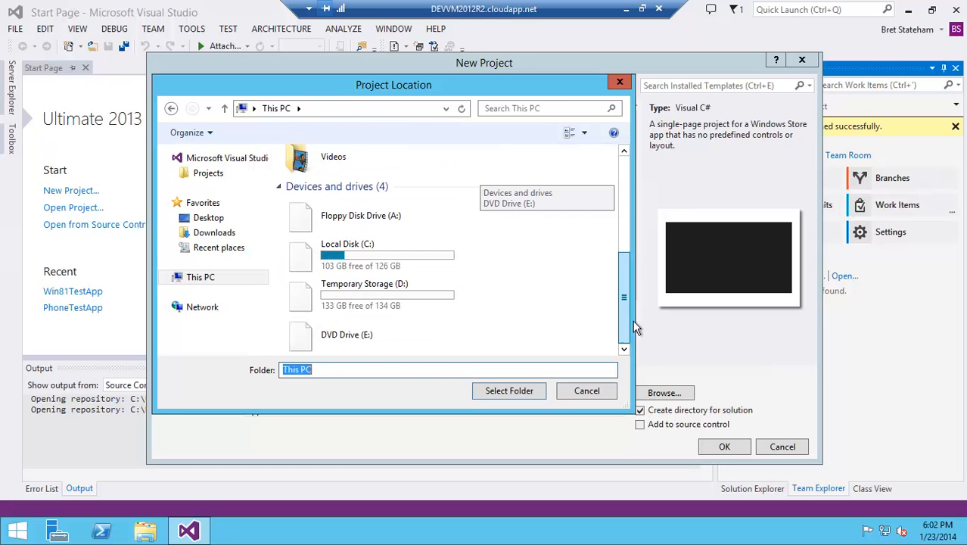
{"action": "double_click", "coordinate": [369, 253]}
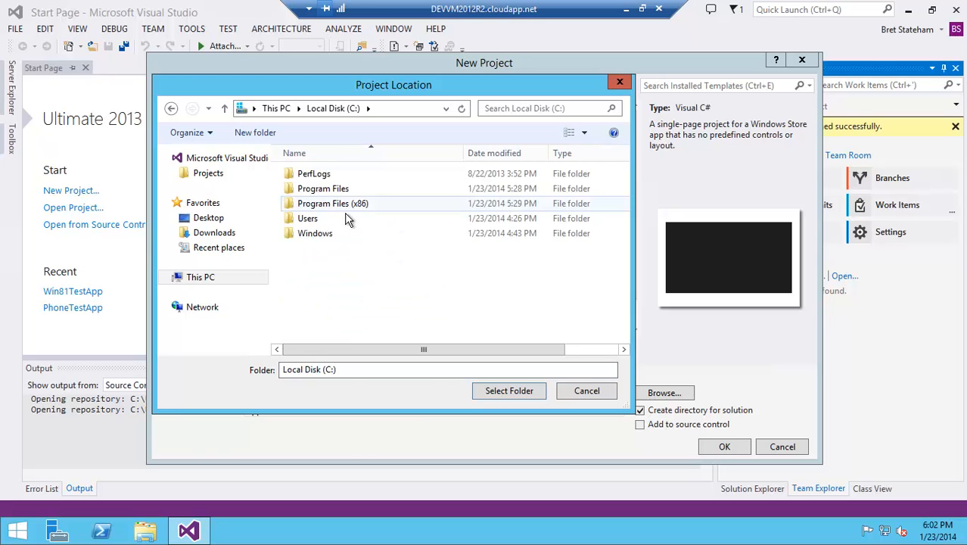
{"action": "double_click", "coordinate": [342, 219]}
{"action": "left_click", "coordinate": [324, 191]}
{"action": "double_click", "coordinate": [325, 195]}
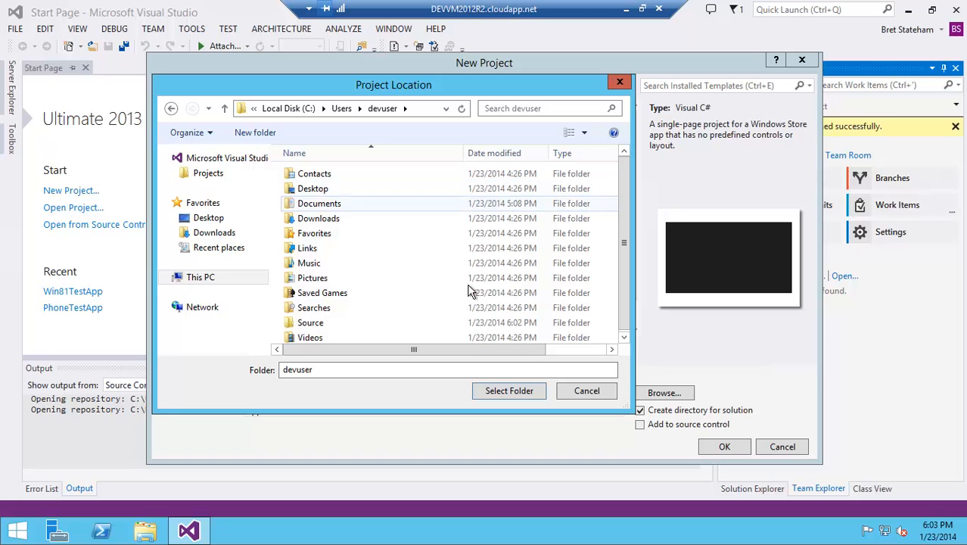
{"action": "left_click", "coordinate": [325, 331]}
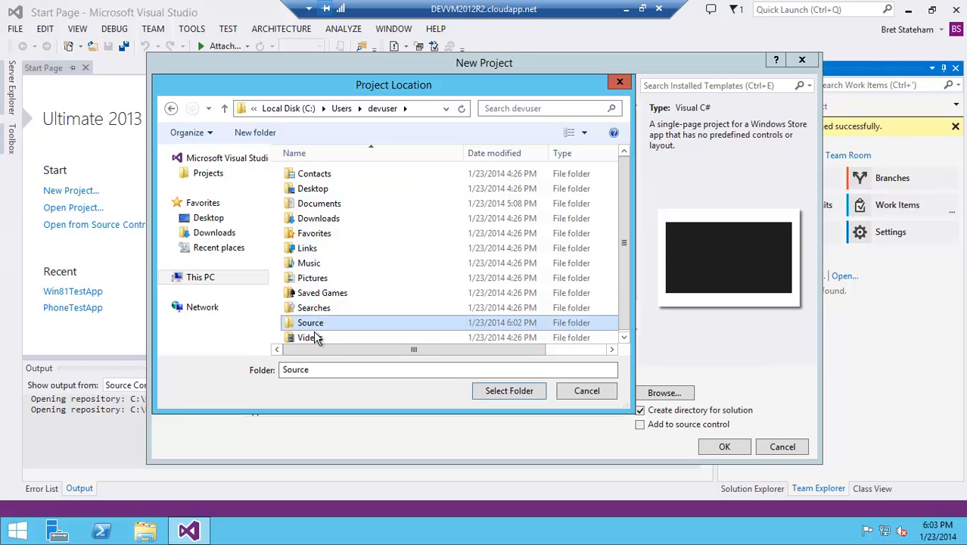
{"action": "double_click", "coordinate": [313, 330]}
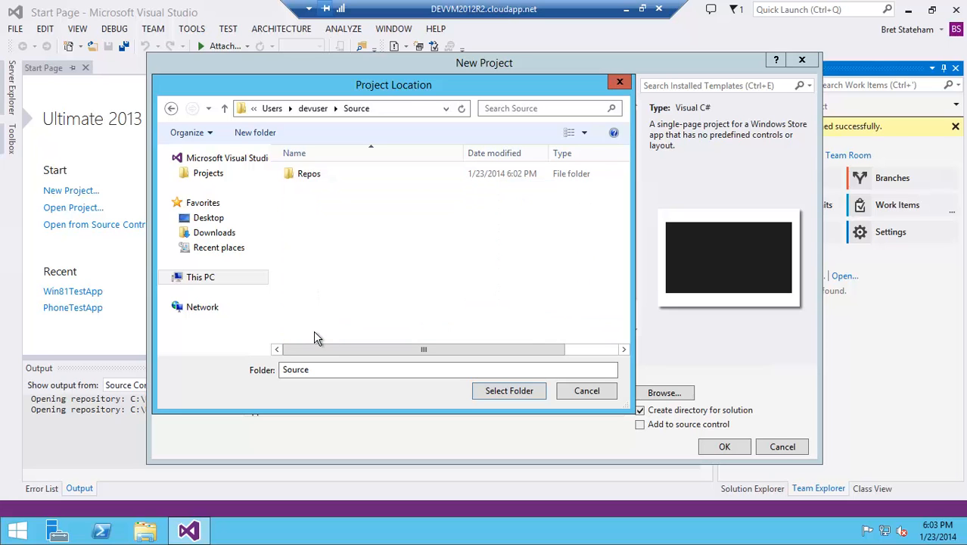
{"action": "double_click", "coordinate": [319, 181]}
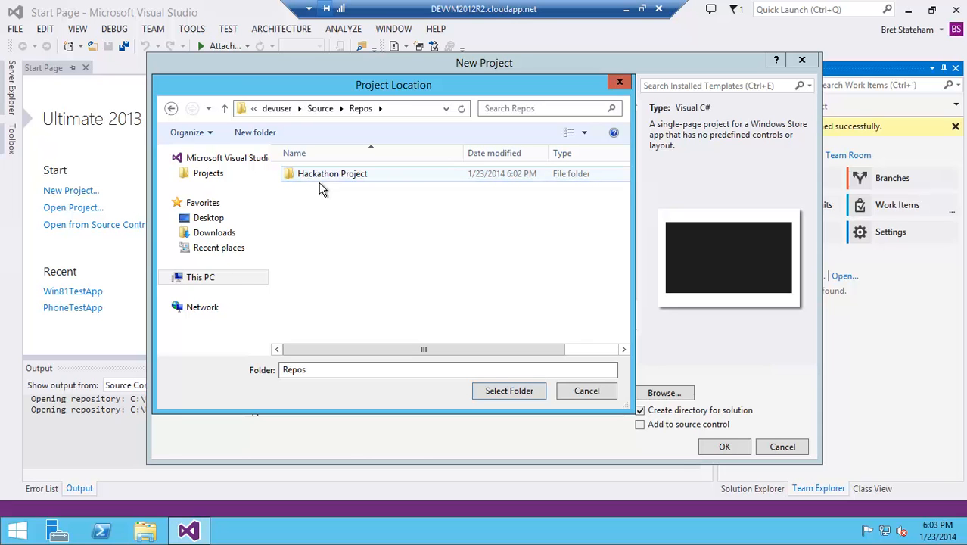
{"action": "double_click", "coordinate": [320, 180]}
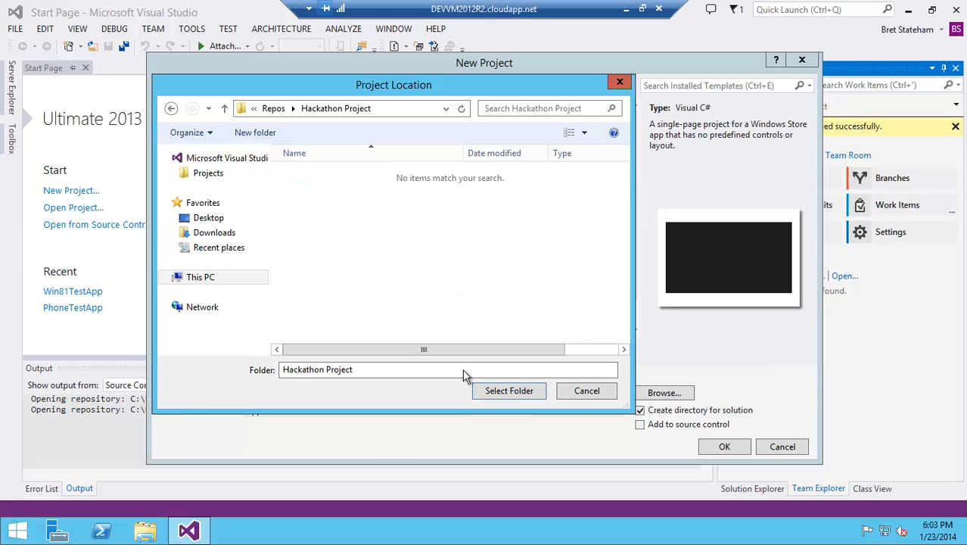
{"action": "left_click", "coordinate": [505, 395]}
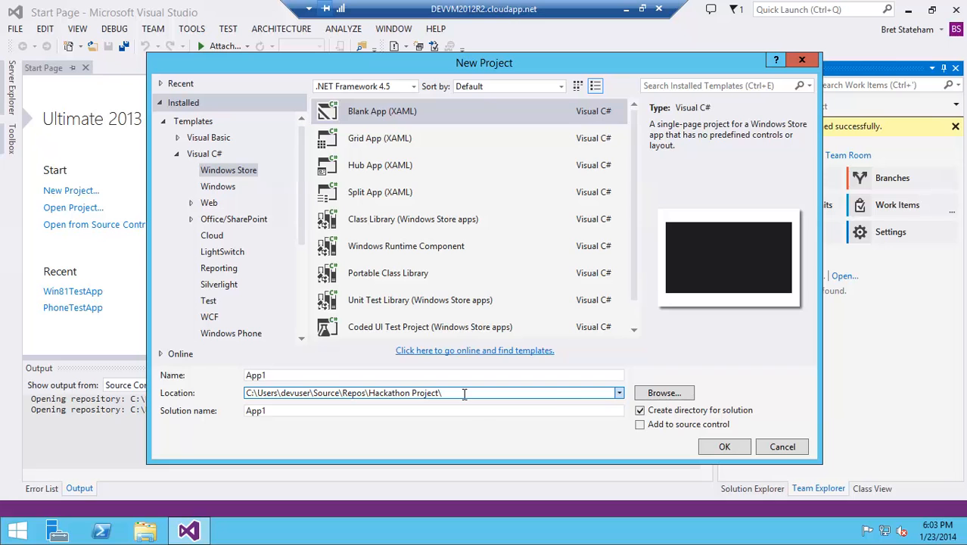
- Name the project Windows81App and create the solution
{"action": "double_click", "coordinate": [294, 376]}
{"action": "type", "text": "Windows81"}
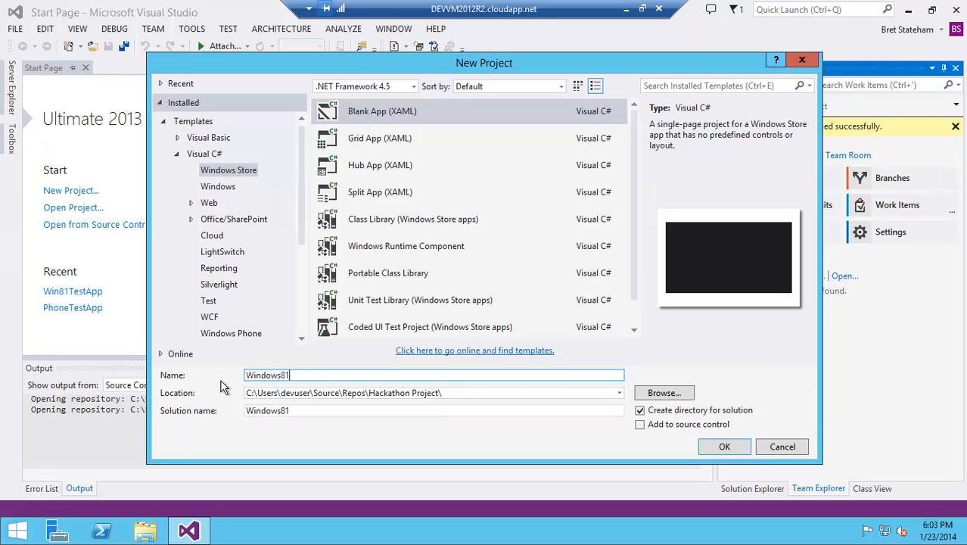
{"action": "type", "text": "App"}
{"action": "left_click", "coordinate": [279, 377]}
{"action": "double_click", "coordinate": [283, 381]}
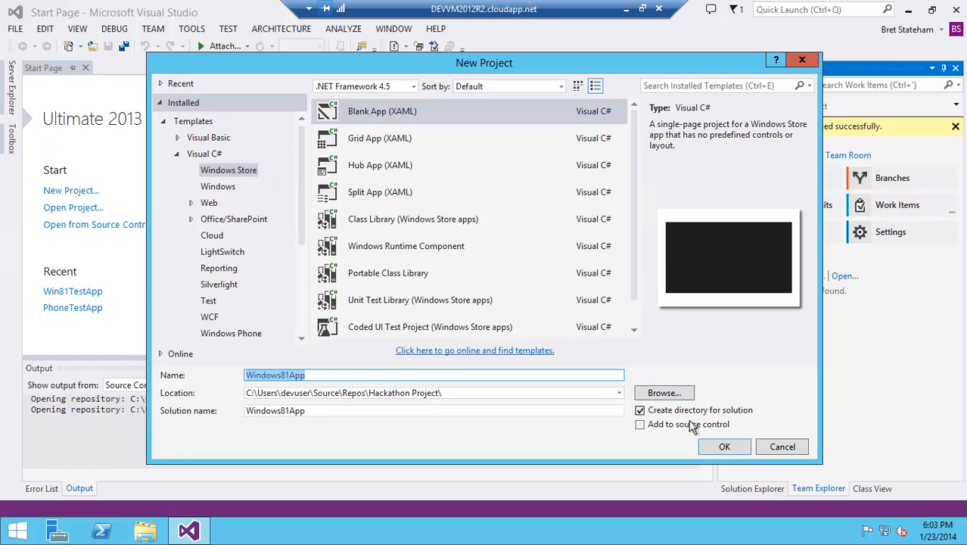
{"action": "left_click", "coordinate": [732, 448]}
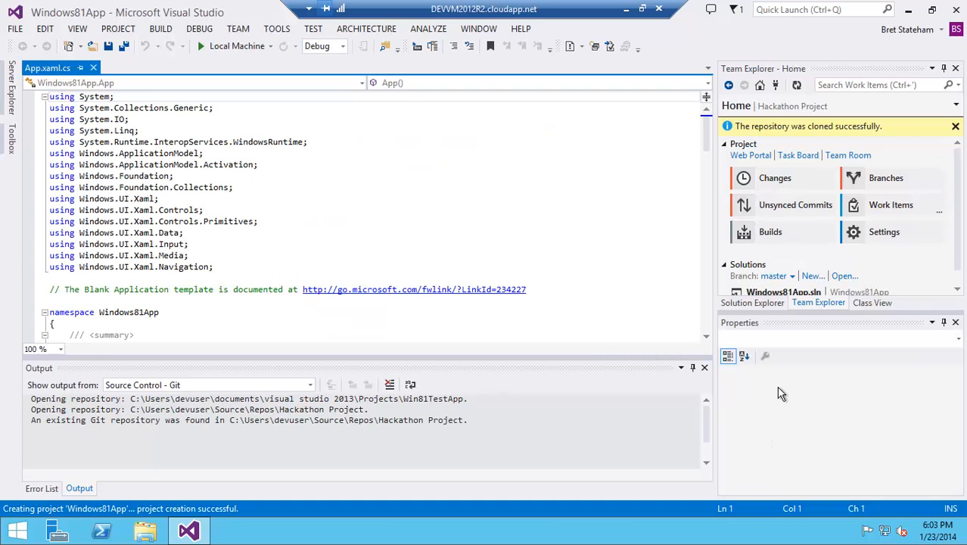
- Open the commit view for the Windows81App solution from Solution Explorer
{"action": "left_click_drag", "start_coordinate": [956, 212], "coordinate": [957, 226]}
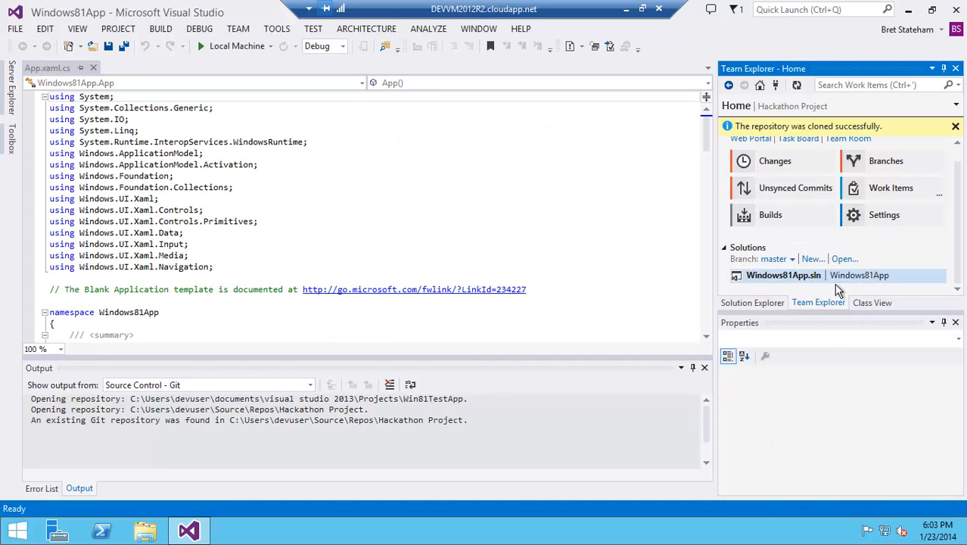
{"action": "left_click", "coordinate": [753, 303]}
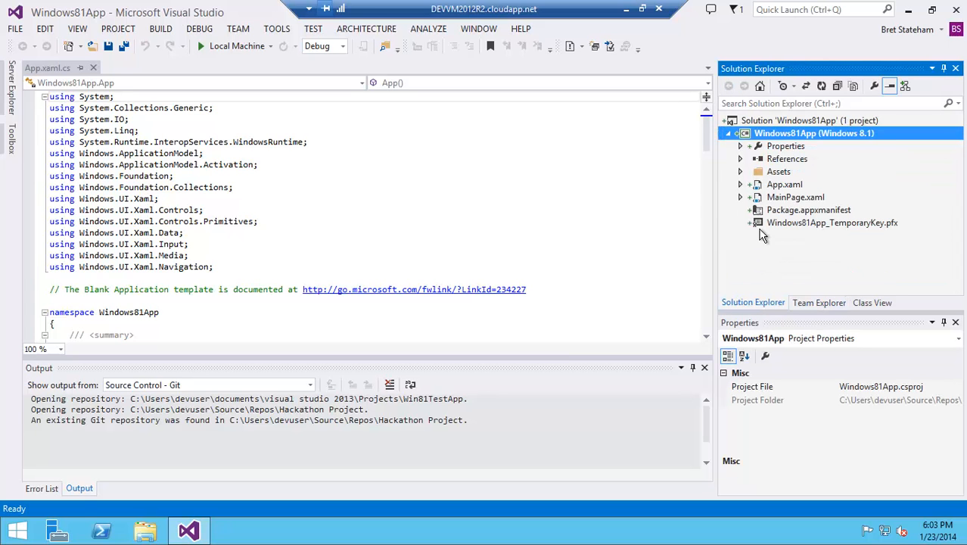
{"action": "left_click", "coordinate": [757, 126]}
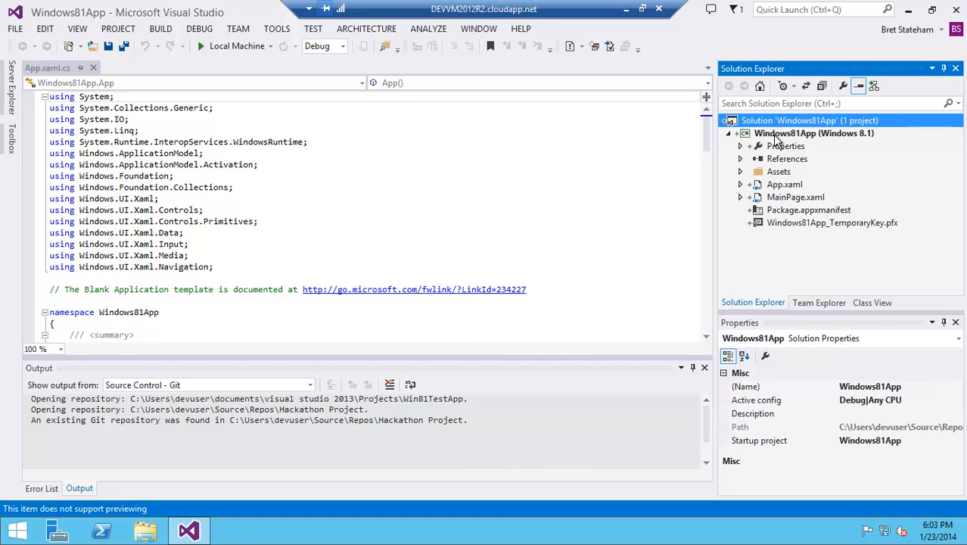
{"action": "right_click", "coordinate": [772, 128]}
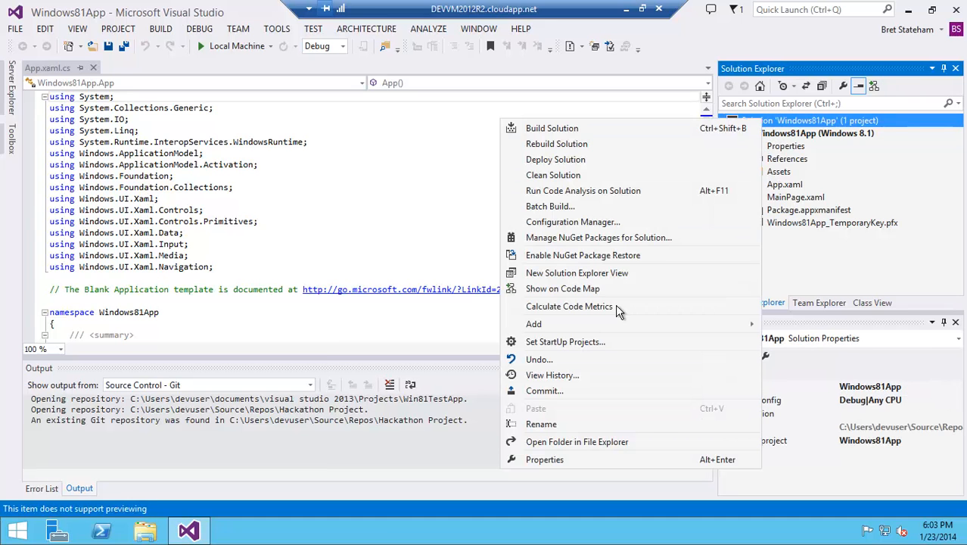
{"action": "left_click", "coordinate": [573, 394]}
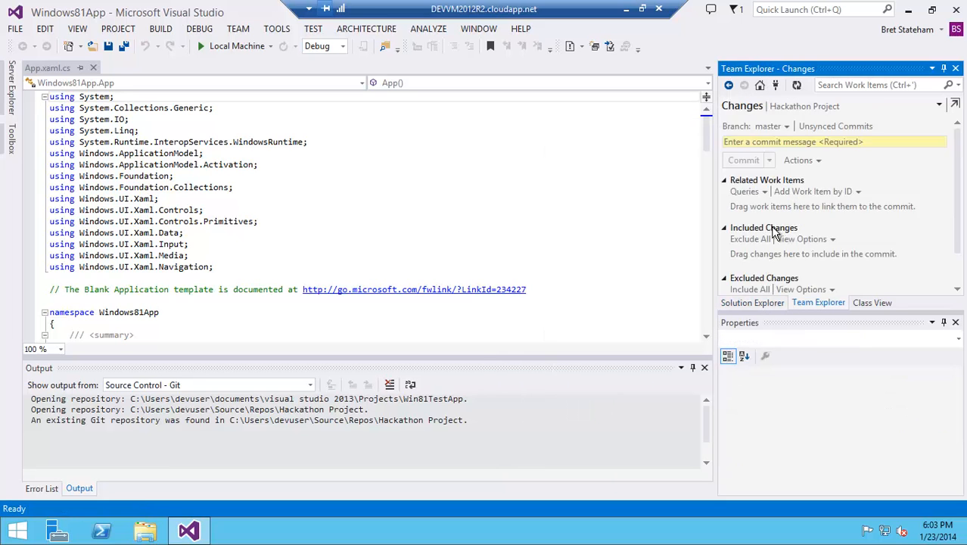
- Enter the commit message "Initial Win 81 Project"
{"action": "left_click", "coordinate": [764, 173]}
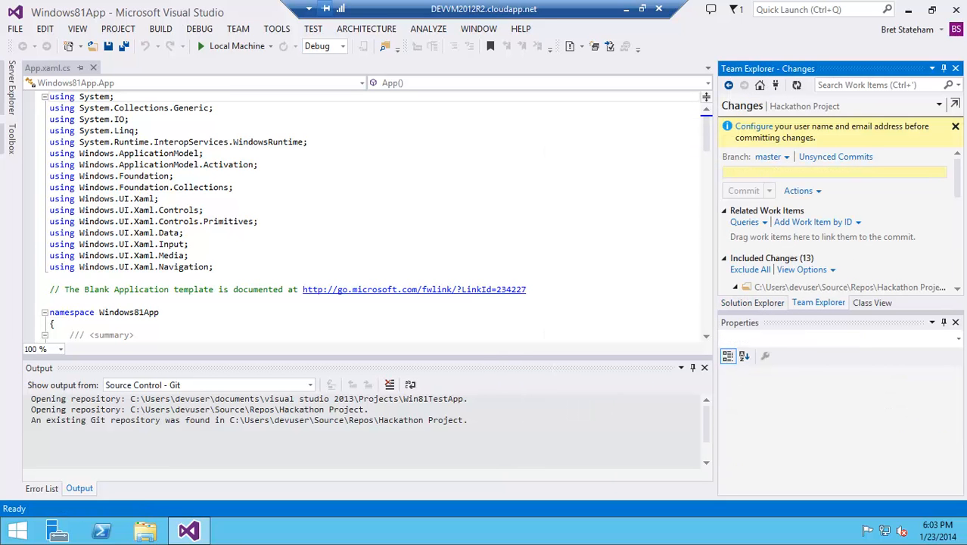
{"action": "type", "text": "Initial Win8181 Project"}
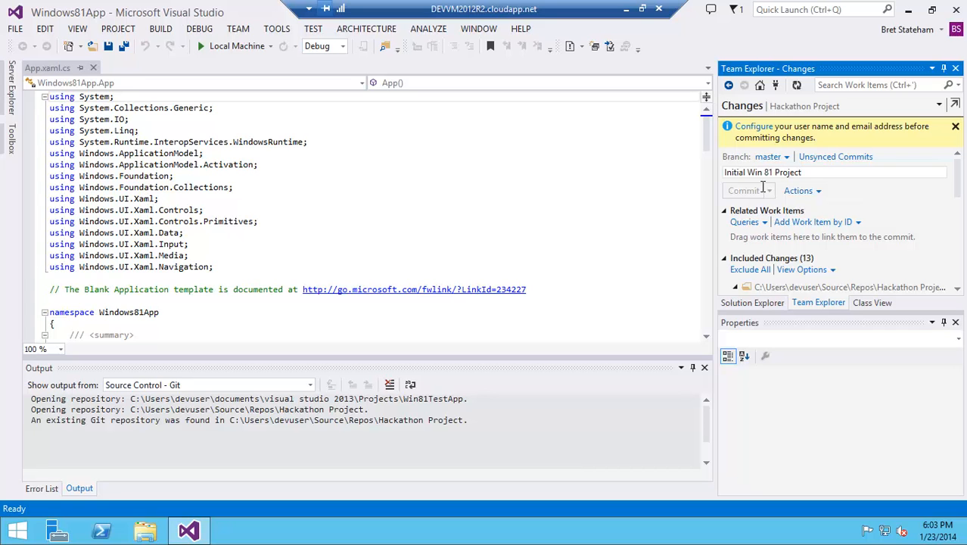
{"action": "key", "text": "Tab"}
- Configure the Git user name and email address in Git settings and save them with Update
{"action": "left_click", "coordinate": [751, 127]}
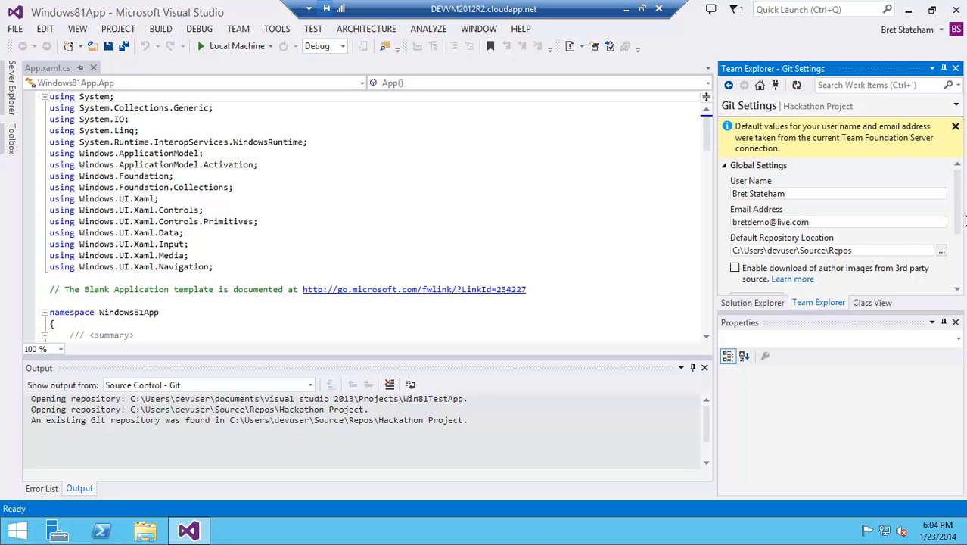
{"action": "left_click_drag", "start_coordinate": [965, 220], "coordinate": [963, 254]}
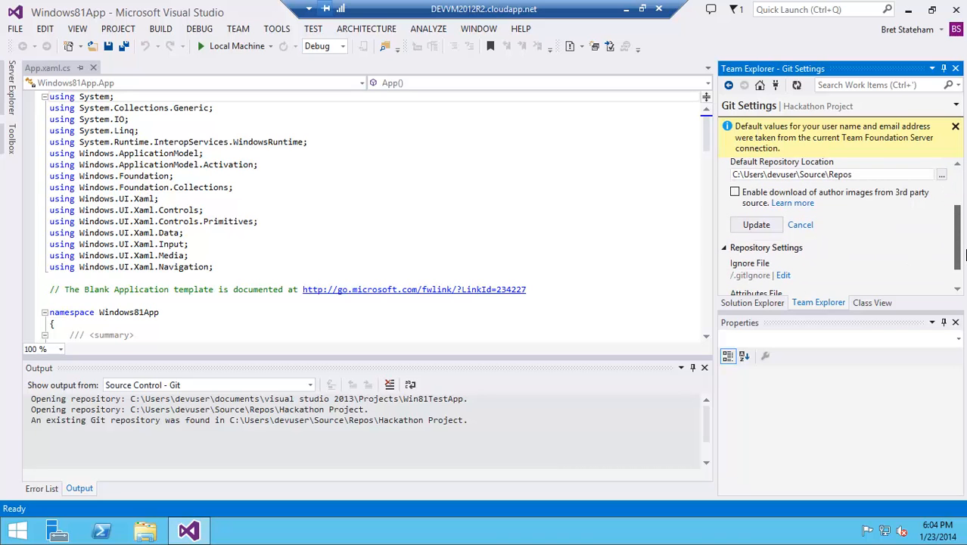
{"action": "left_click", "coordinate": [758, 227]}
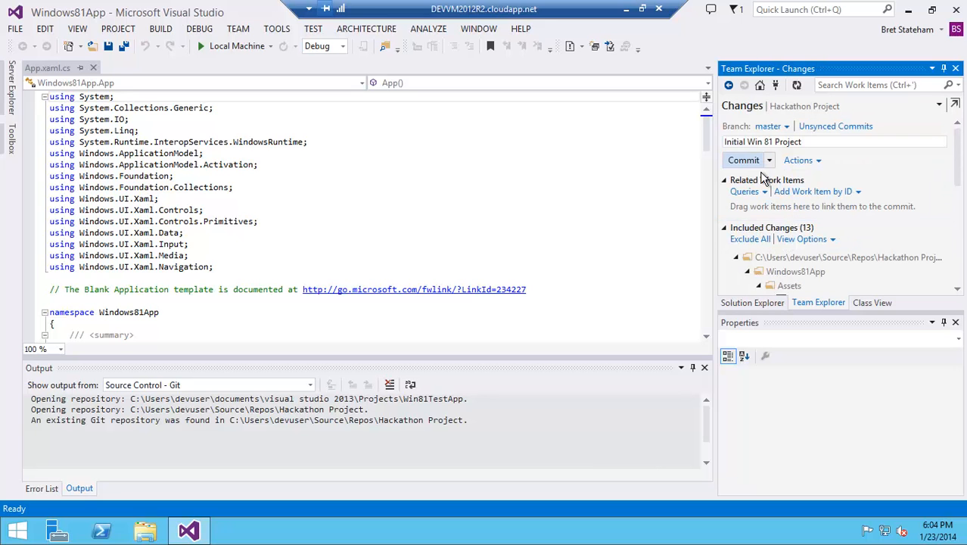
- Commit the changes locally and sync the outgoing commit to the server
{"action": "left_click", "coordinate": [757, 162]}
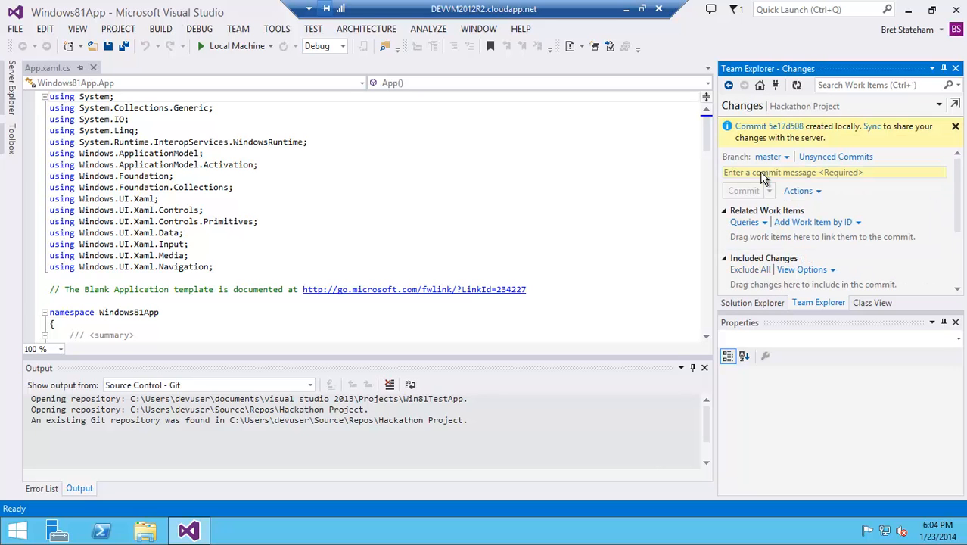
{"action": "left_click", "coordinate": [758, 174]}
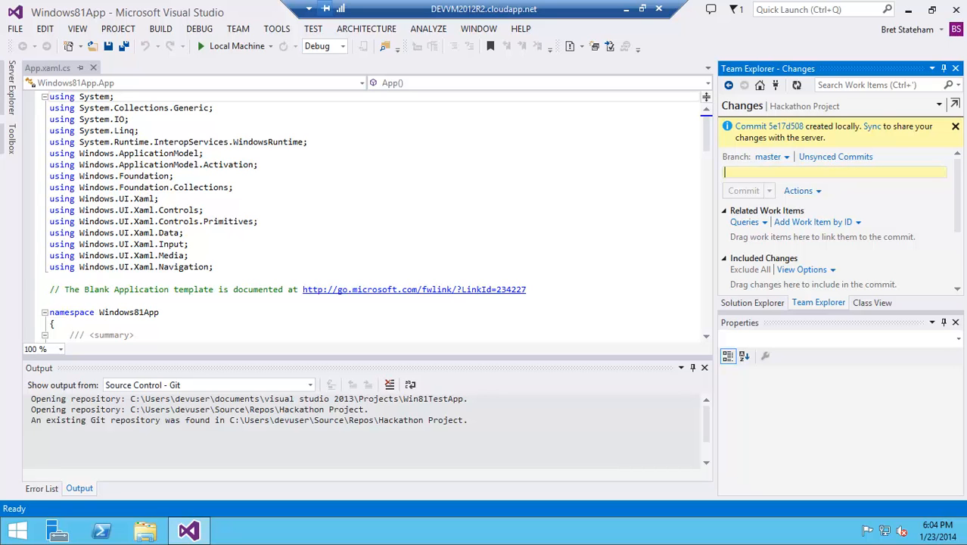
{"action": "left_click", "coordinate": [884, 139]}
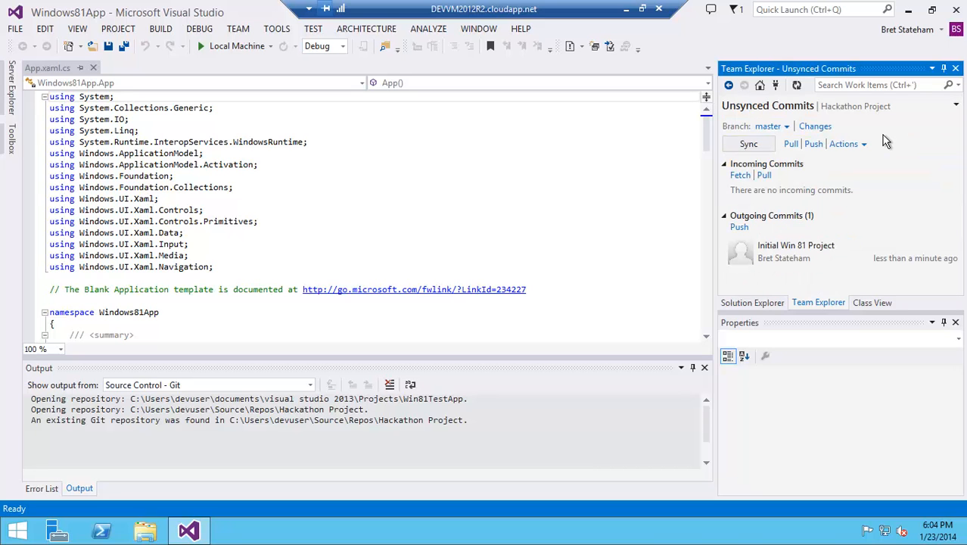
{"action": "left_click", "coordinate": [749, 143]}
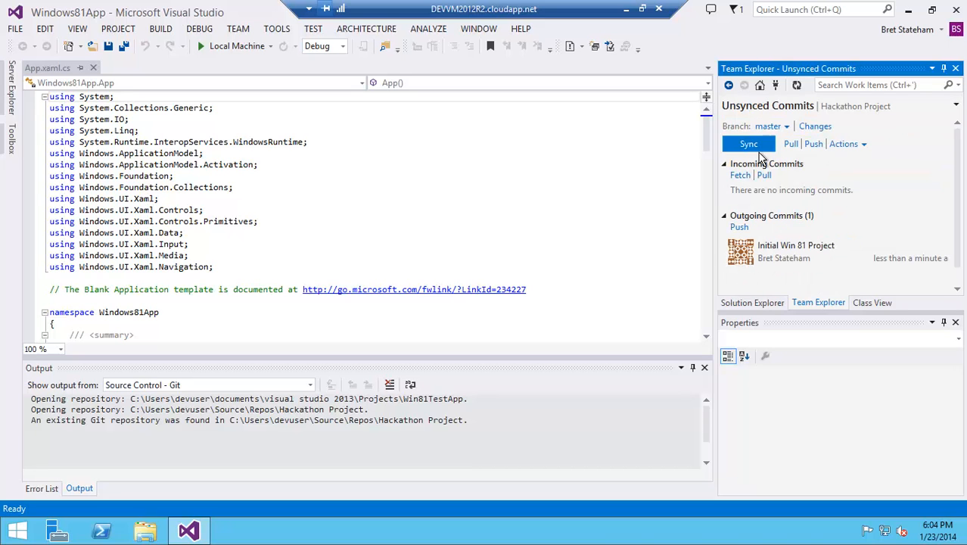